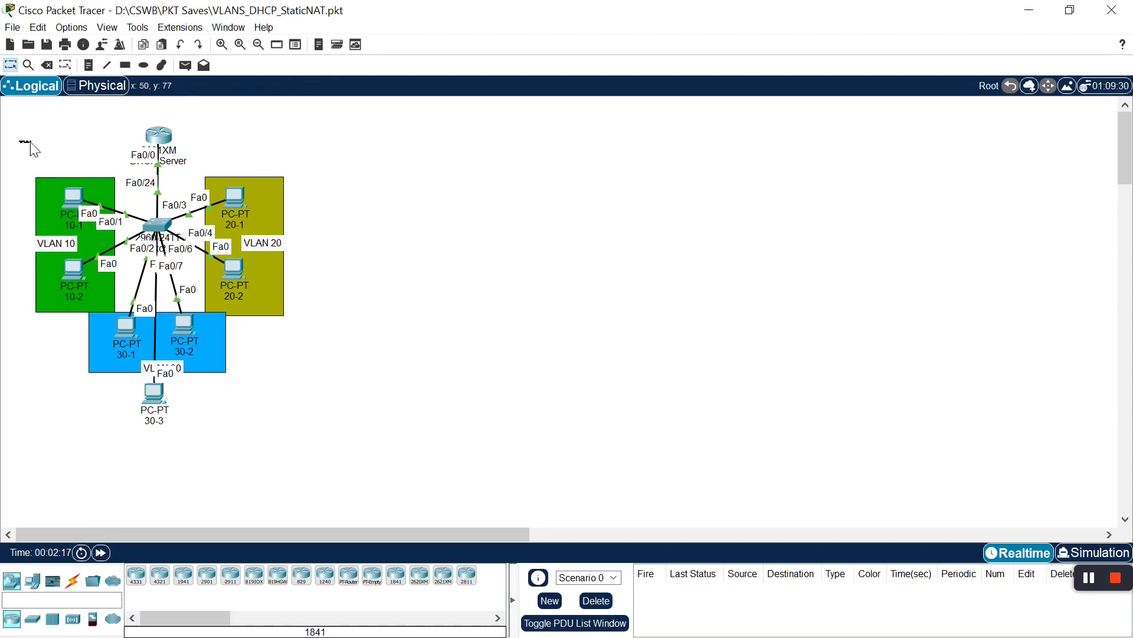
{"action": "left_click_drag", "start_coordinate": [19, 141], "coordinate": [308, 392]}
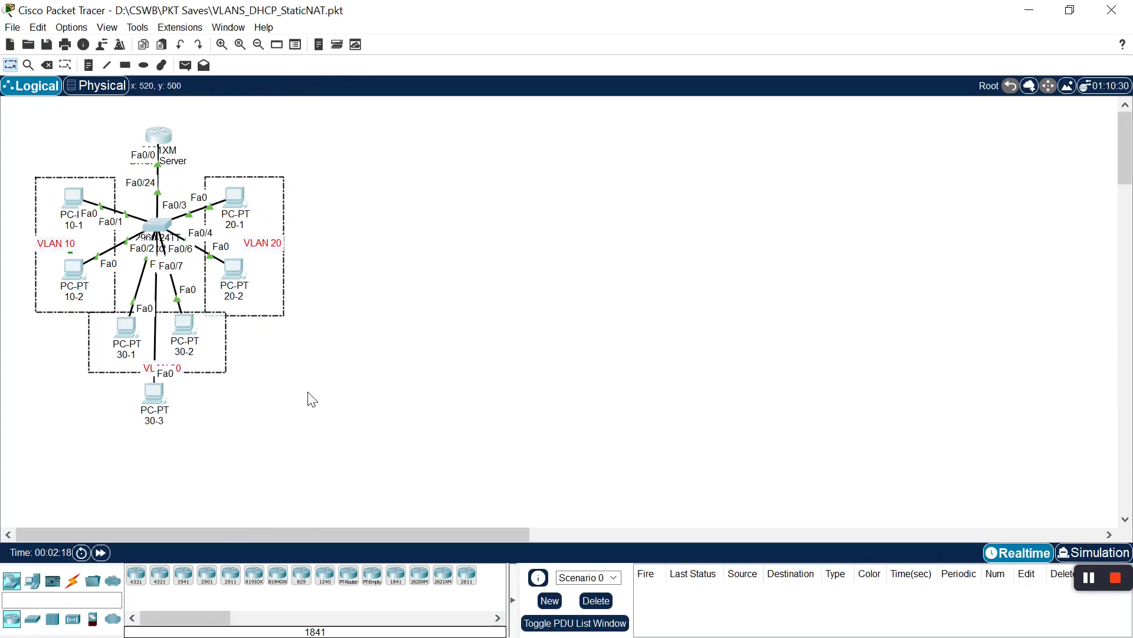
{"action": "left_click", "coordinate": [336, 147]}
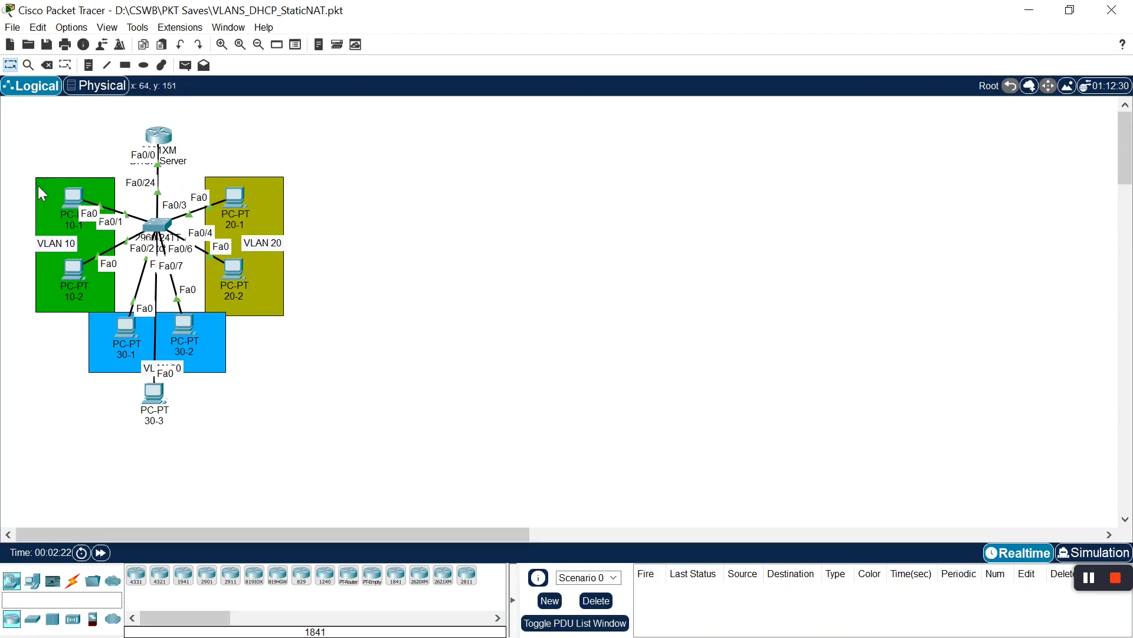
Switch PC 10-1 in VLAN 10 from static addressing to DHCP in its IP configuration
{"action": "left_click", "coordinate": [67, 199]}
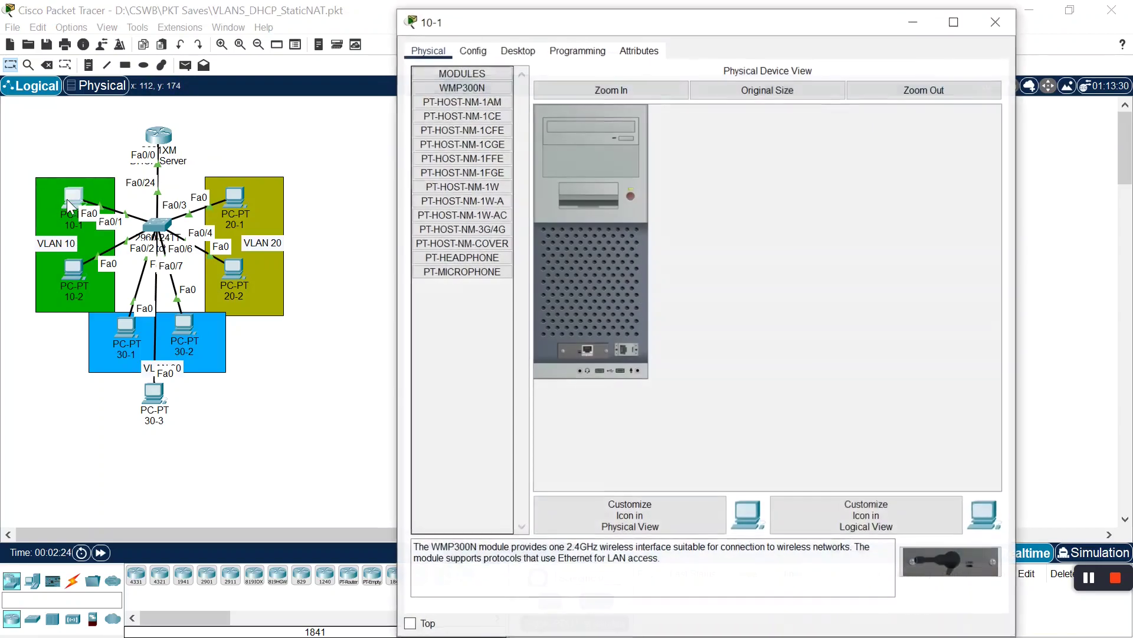
{"action": "left_click", "coordinate": [506, 51]}
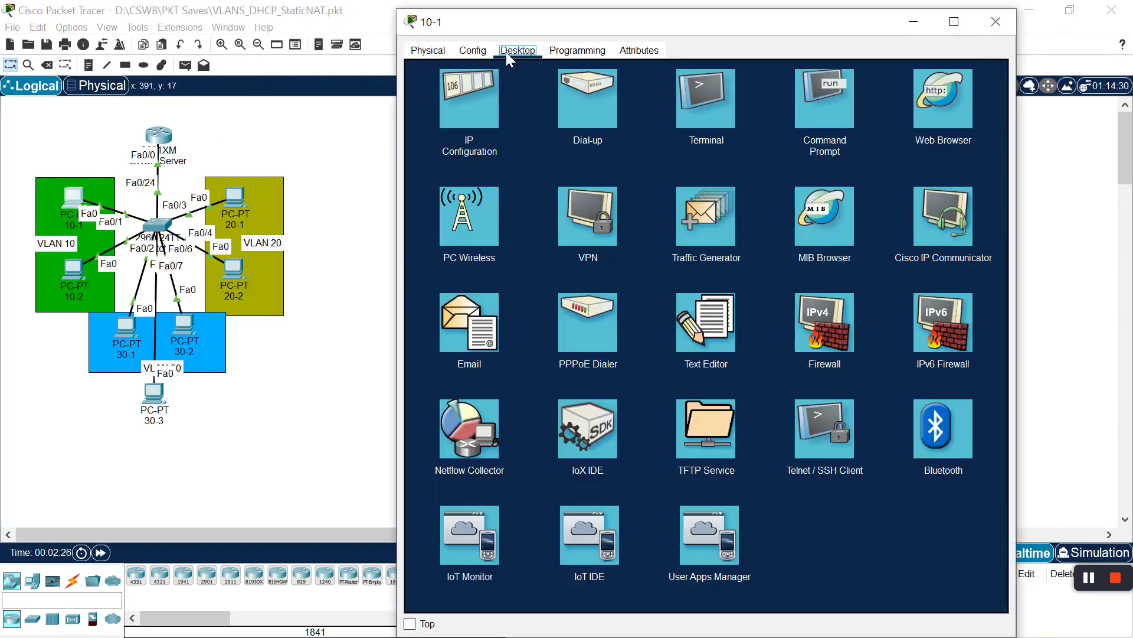
{"action": "left_click", "coordinate": [453, 118]}
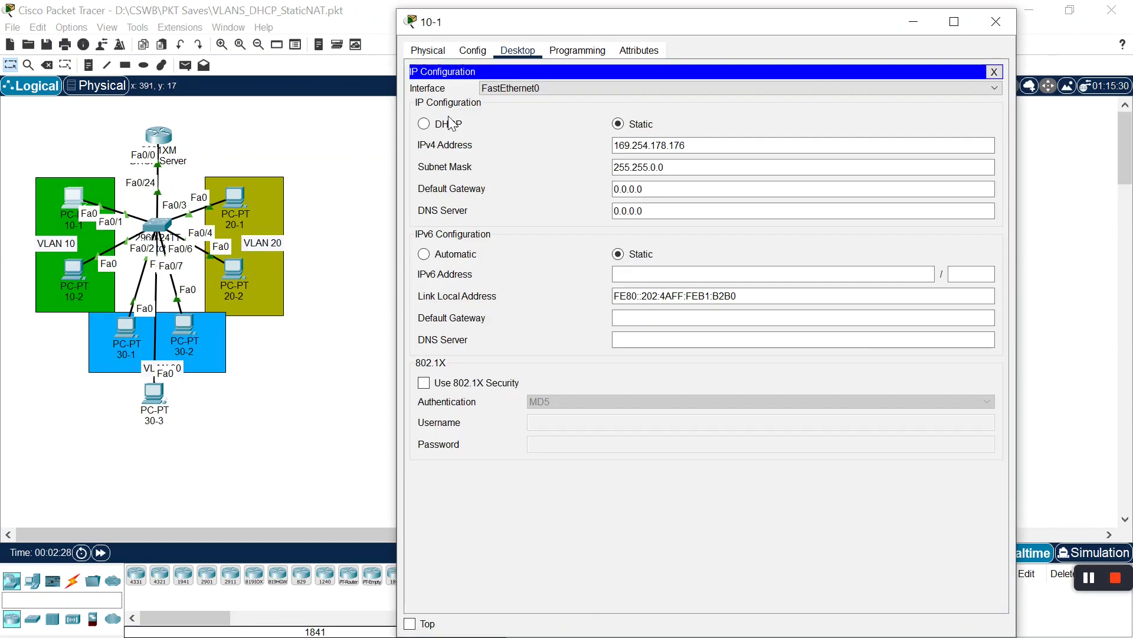
{"action": "left_click", "coordinate": [452, 124]}
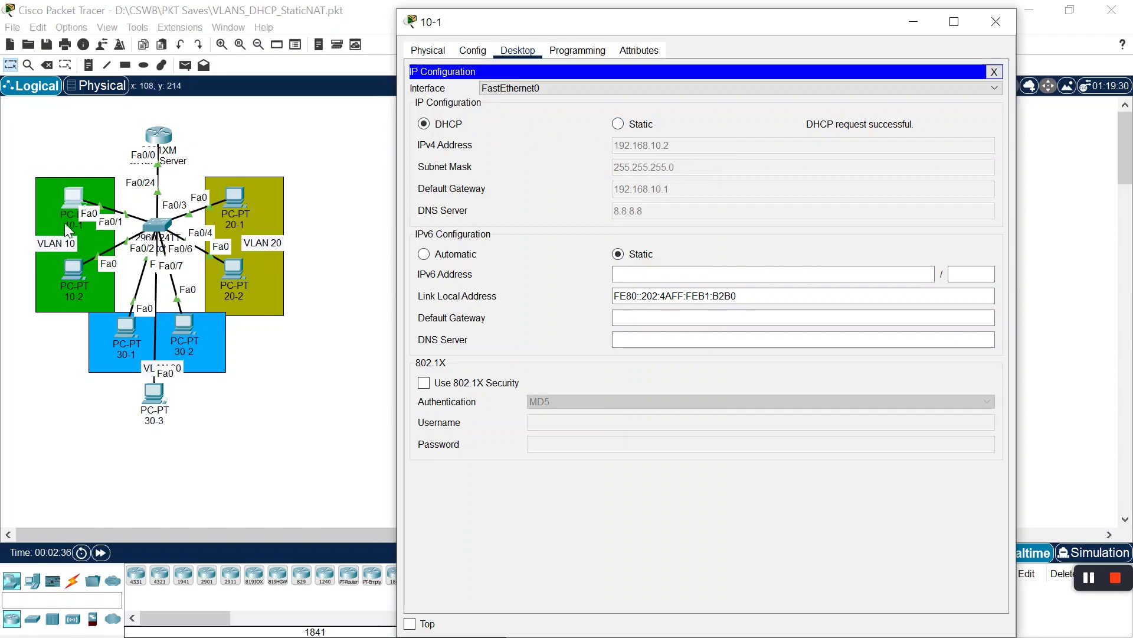
{"action": "left_click", "coordinate": [984, 23]}
Set PC 10-2 in VLAN 10 to obtain its IPv4 configuration through DHCP
{"action": "left_click", "coordinate": [62, 272]}
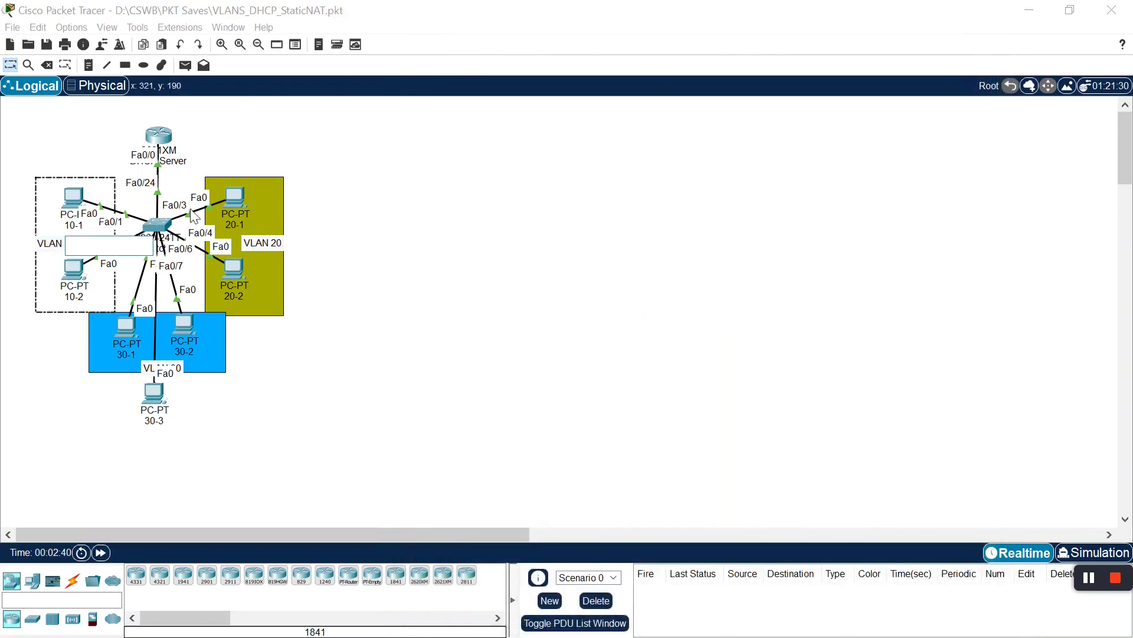
{"action": "left_click", "coordinate": [69, 288]}
{"action": "left_click", "coordinate": [74, 274]}
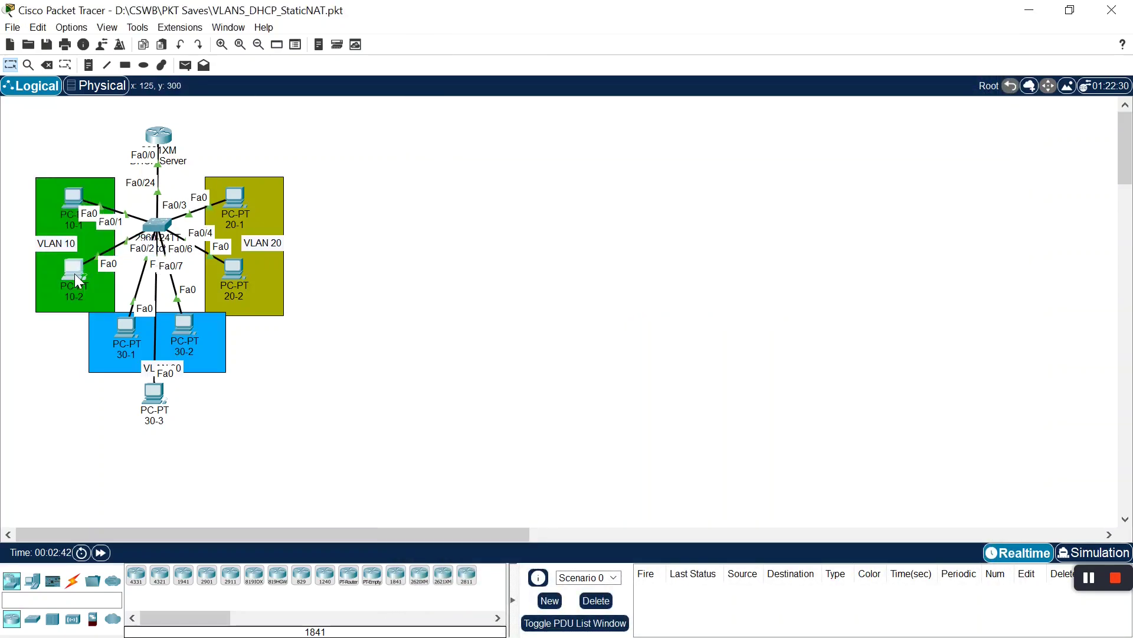
{"action": "left_click", "coordinate": [513, 51]}
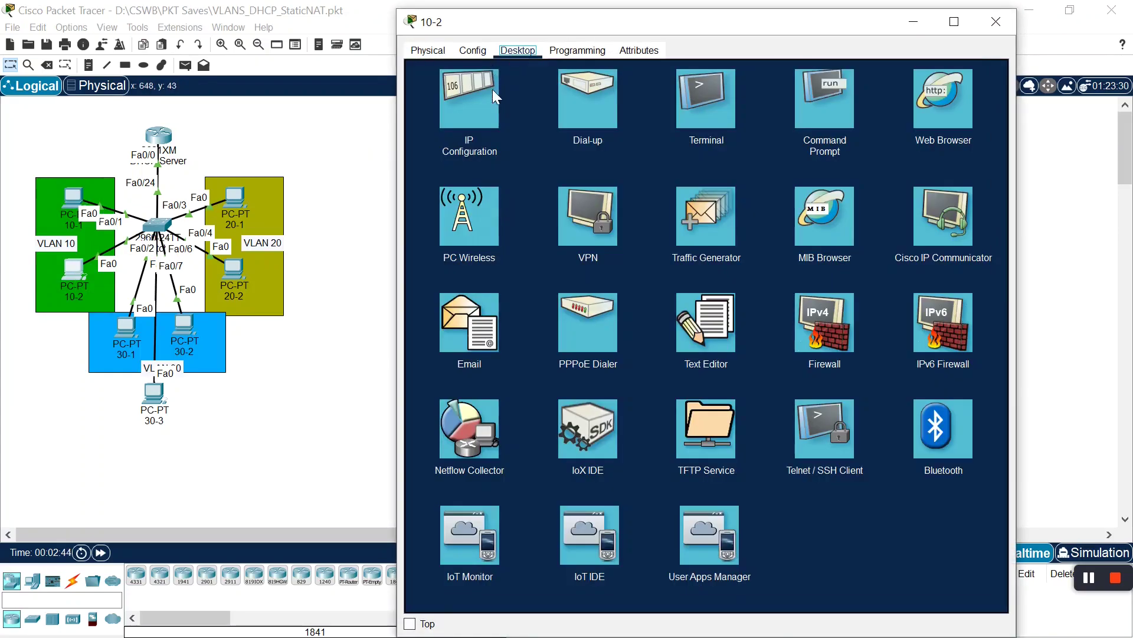
{"action": "left_click", "coordinate": [493, 89]}
{"action": "left_click", "coordinate": [440, 125]}
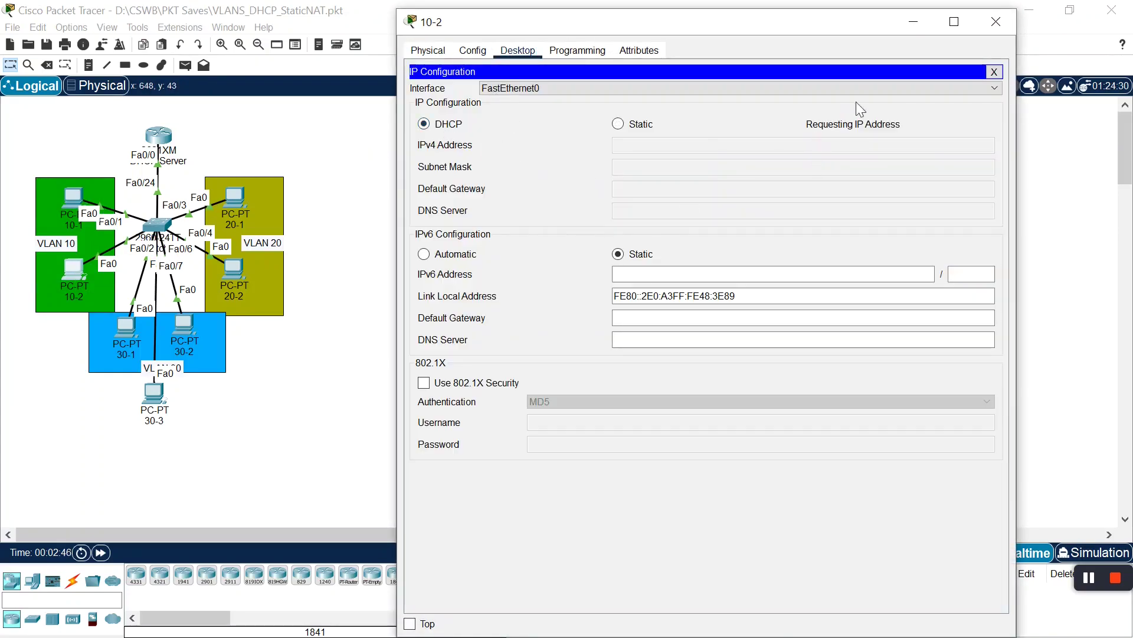
{"action": "left_click", "coordinate": [996, 23]}
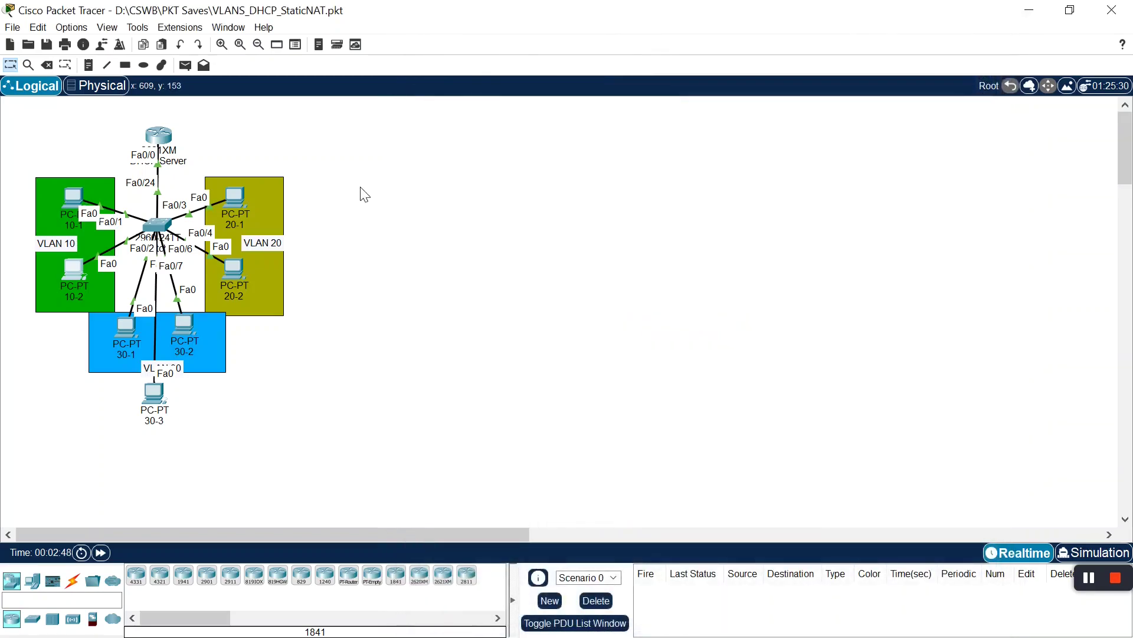
Set PC 20-1 in VLAN 20 to obtain its IPv4 configuration through DHCP
{"action": "left_click", "coordinate": [236, 195]}
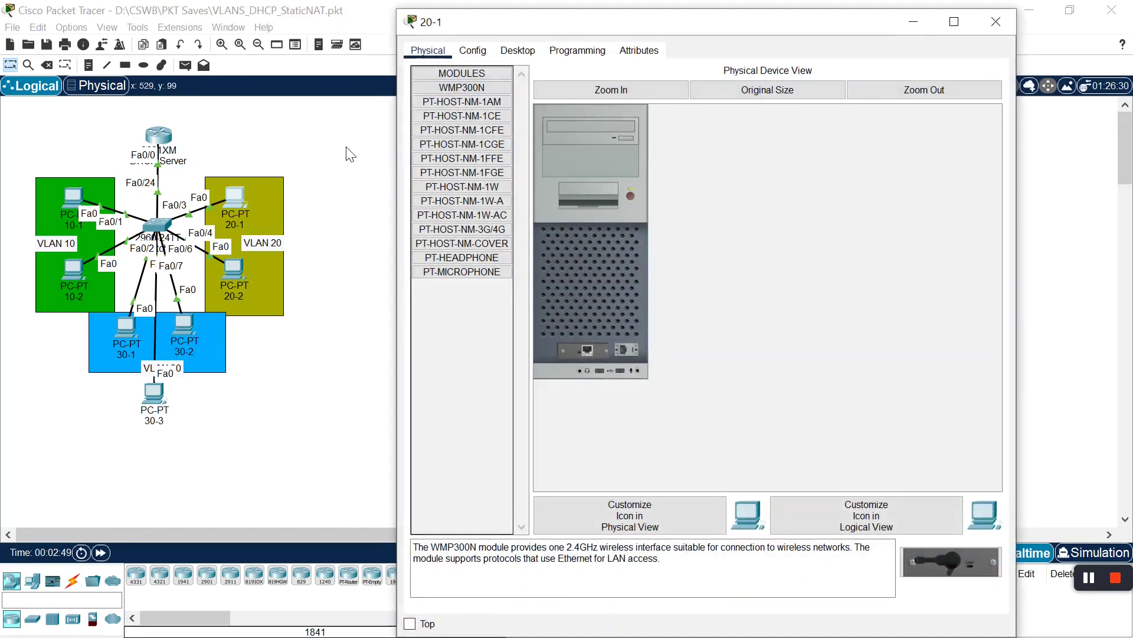
{"action": "left_click", "coordinate": [517, 50]}
{"action": "left_click", "coordinate": [455, 112]}
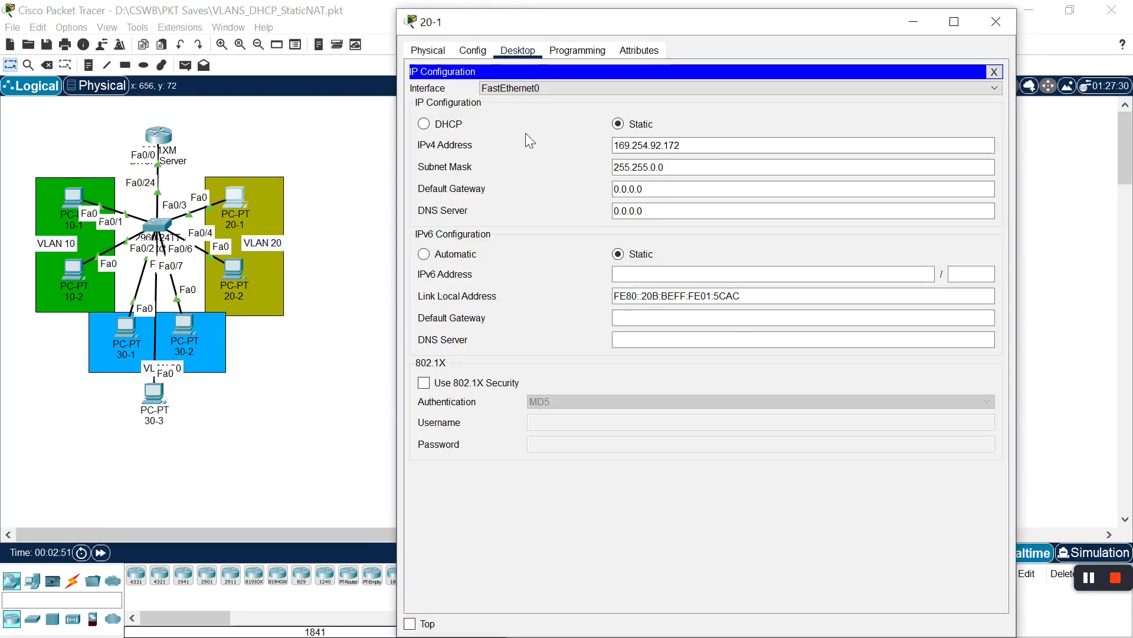
{"action": "left_click", "coordinate": [424, 124]}
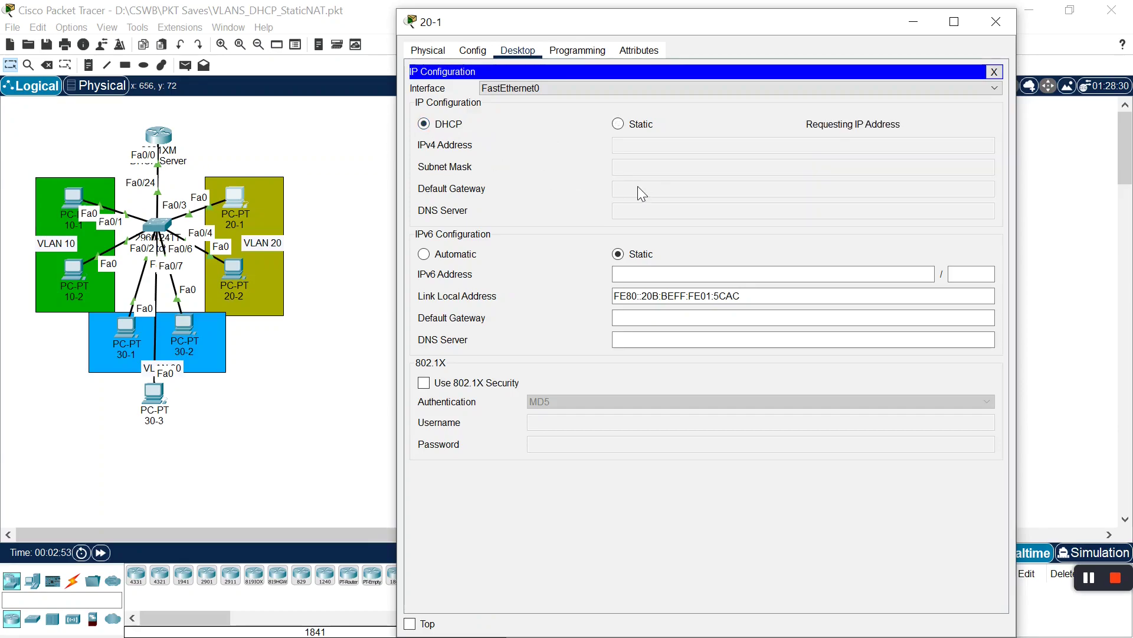
{"action": "left_click", "coordinate": [986, 29]}
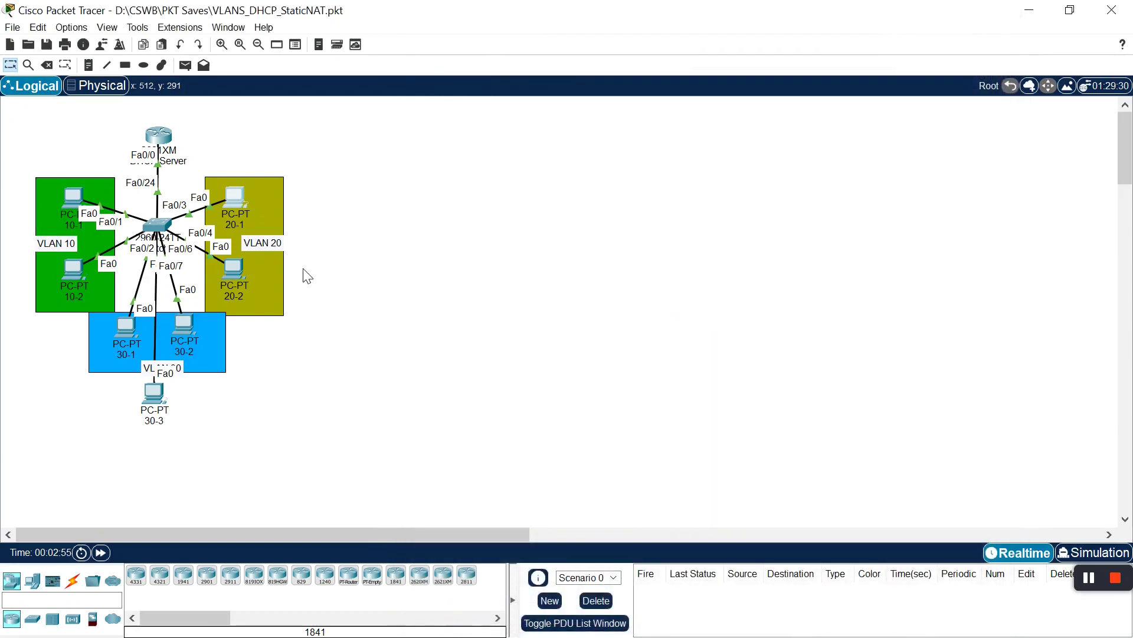
Change the IPv4 configuration of PC 20-2 in VLAN 20 to DHCP
{"action": "left_click", "coordinate": [235, 269]}
{"action": "left_click", "coordinate": [517, 50]}
{"action": "left_click", "coordinate": [504, 97]}
{"action": "left_click", "coordinate": [447, 127]}
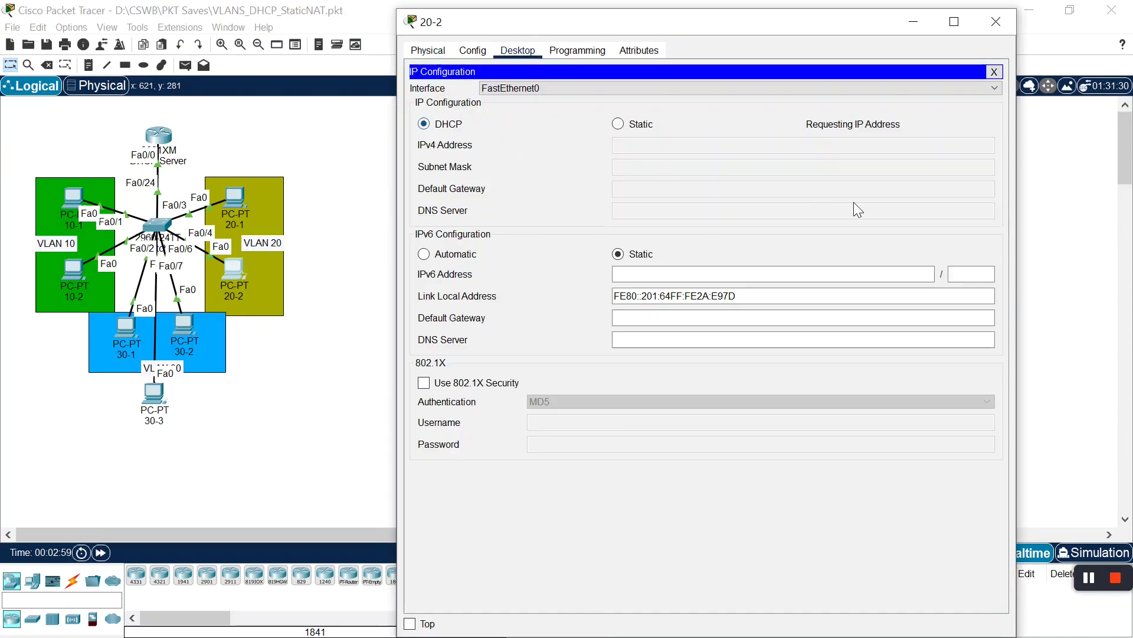
{"action": "left_click", "coordinate": [1011, 18]}
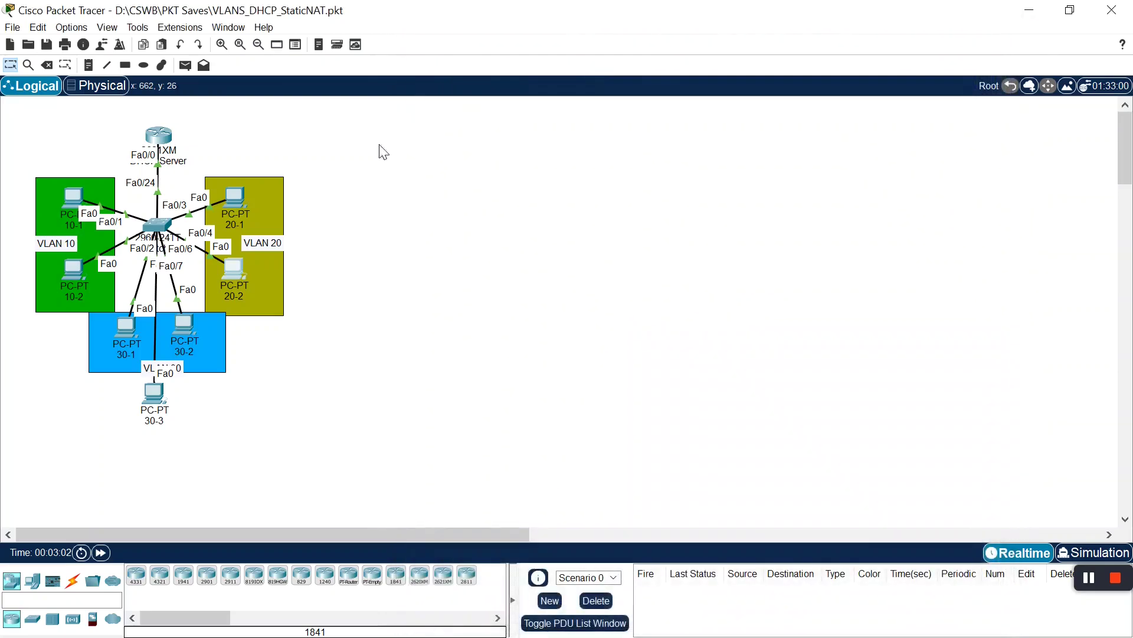
Set PC 30-1 in VLAN 30 to obtain its IPv4 configuration through DHCP
{"action": "left_click", "coordinate": [125, 327]}
{"action": "left_click", "coordinate": [533, 172]}
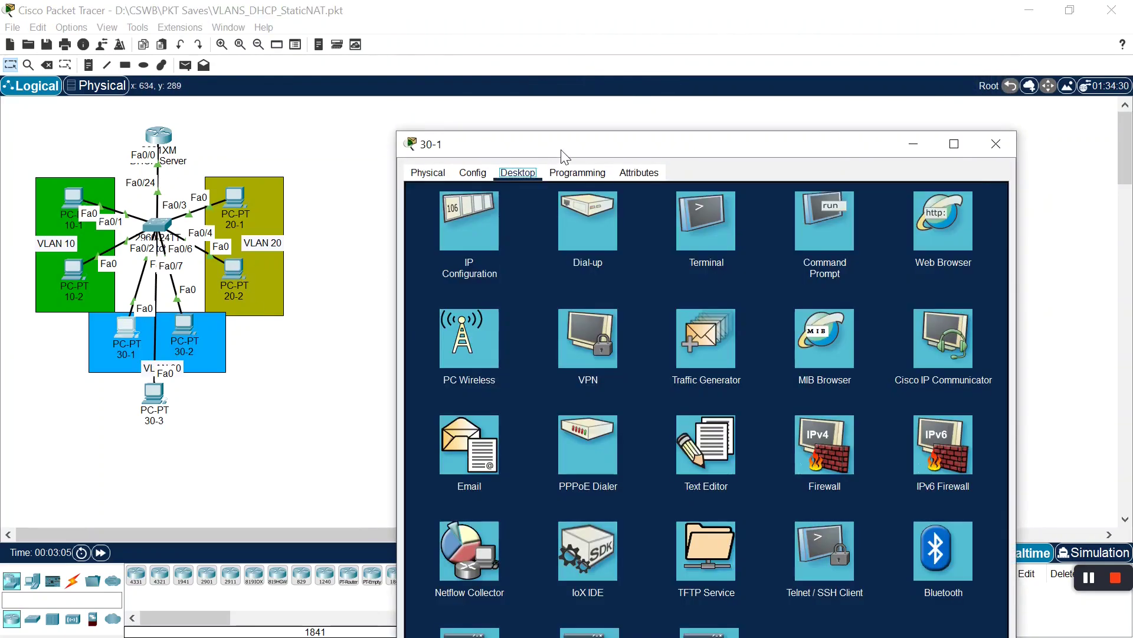
{"action": "left_click_drag", "start_coordinate": [565, 157], "coordinate": [537, 75]}
{"action": "left_click", "coordinate": [422, 151]}
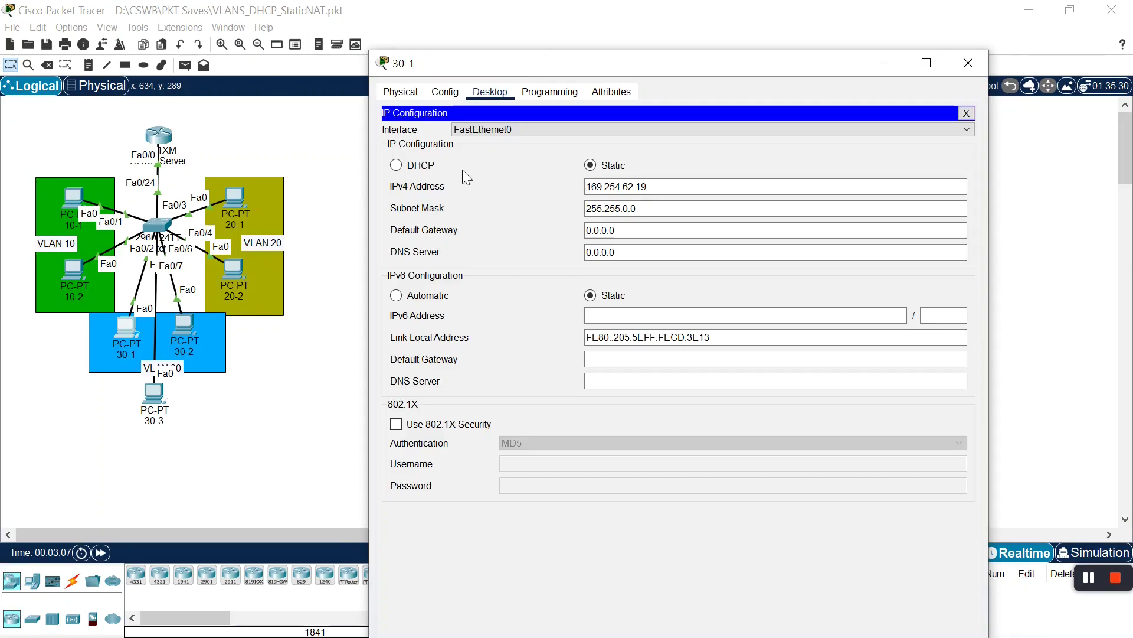
{"action": "left_click", "coordinate": [421, 167]}
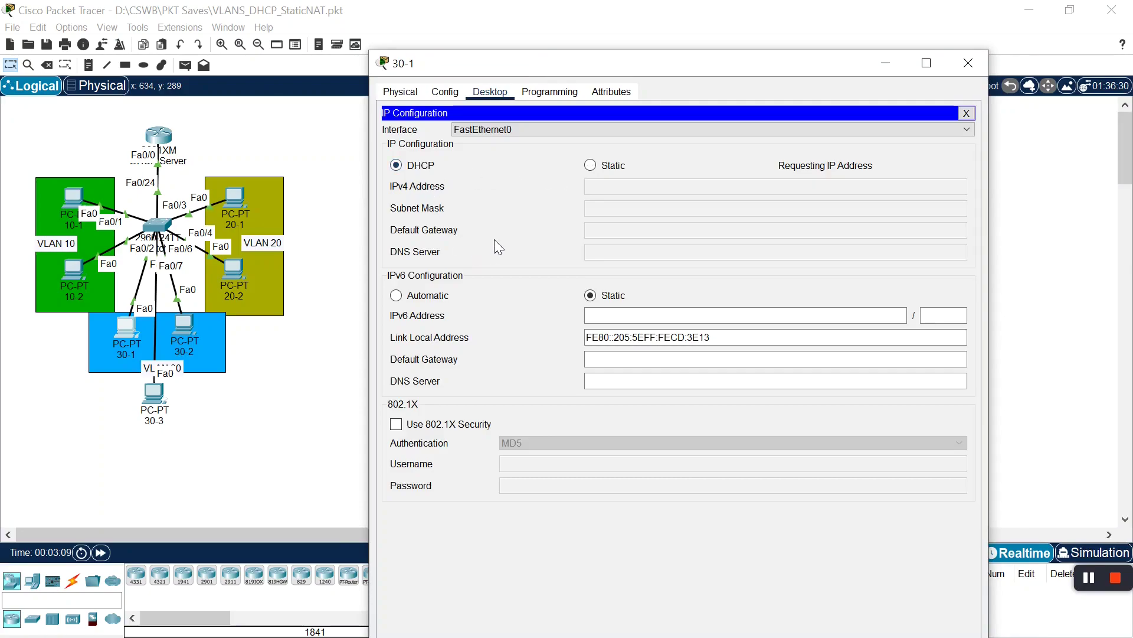
{"action": "left_click", "coordinate": [971, 71]}
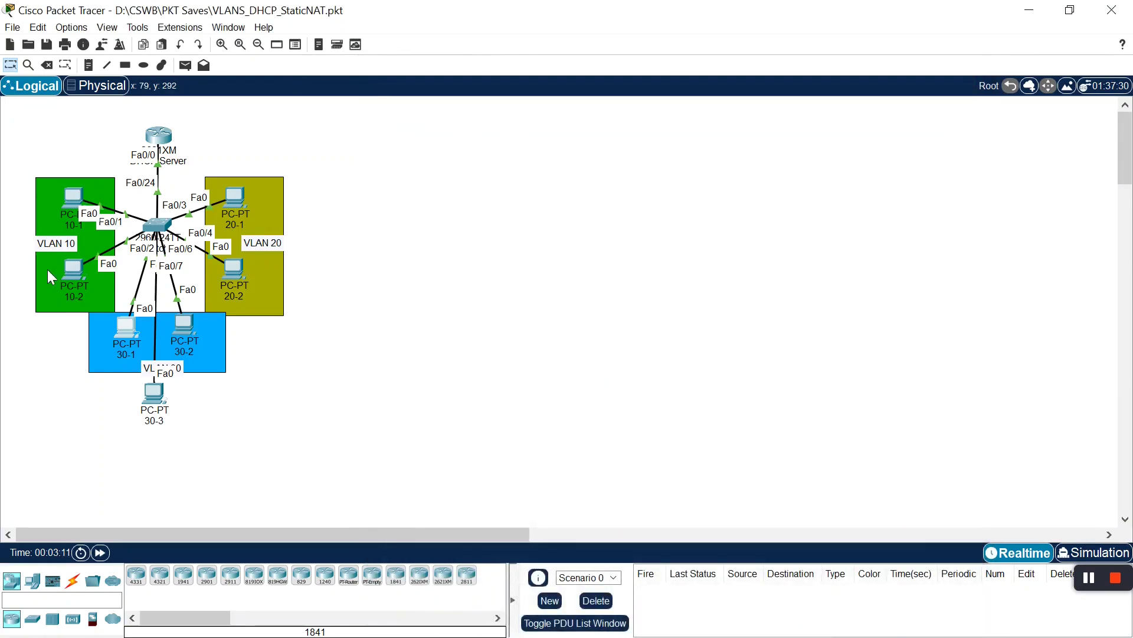
Change the IPv4 configuration of PC 30-2 in VLAN 30 to DHCP
{"action": "left_click", "coordinate": [189, 321]}
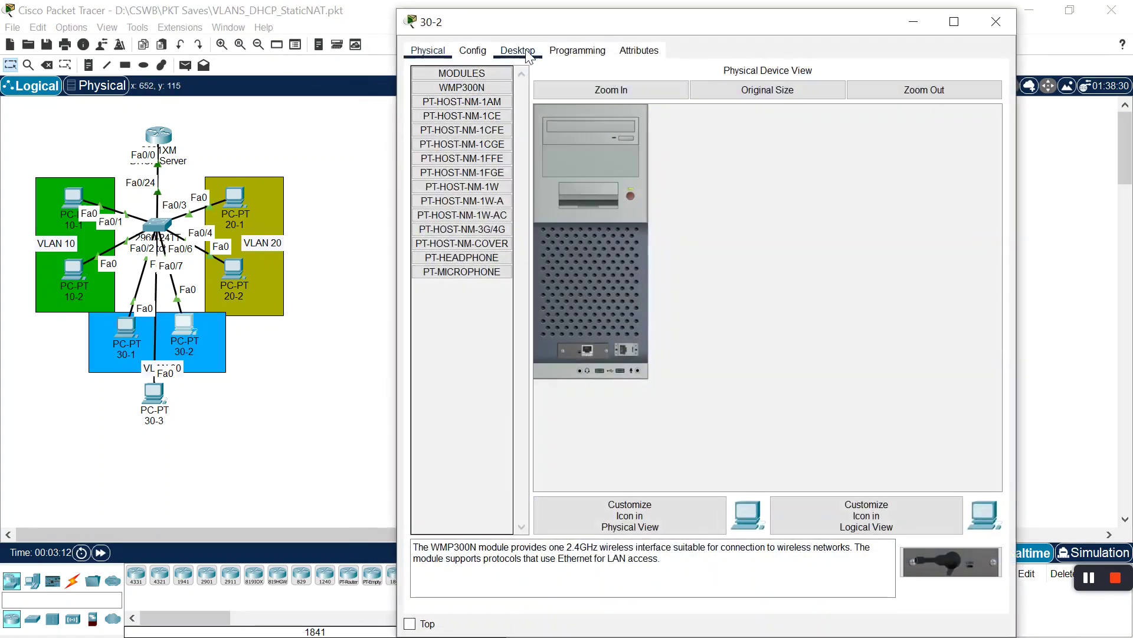
{"action": "left_click", "coordinate": [518, 51]}
{"action": "left_click", "coordinate": [473, 98]}
{"action": "left_click", "coordinate": [435, 122]}
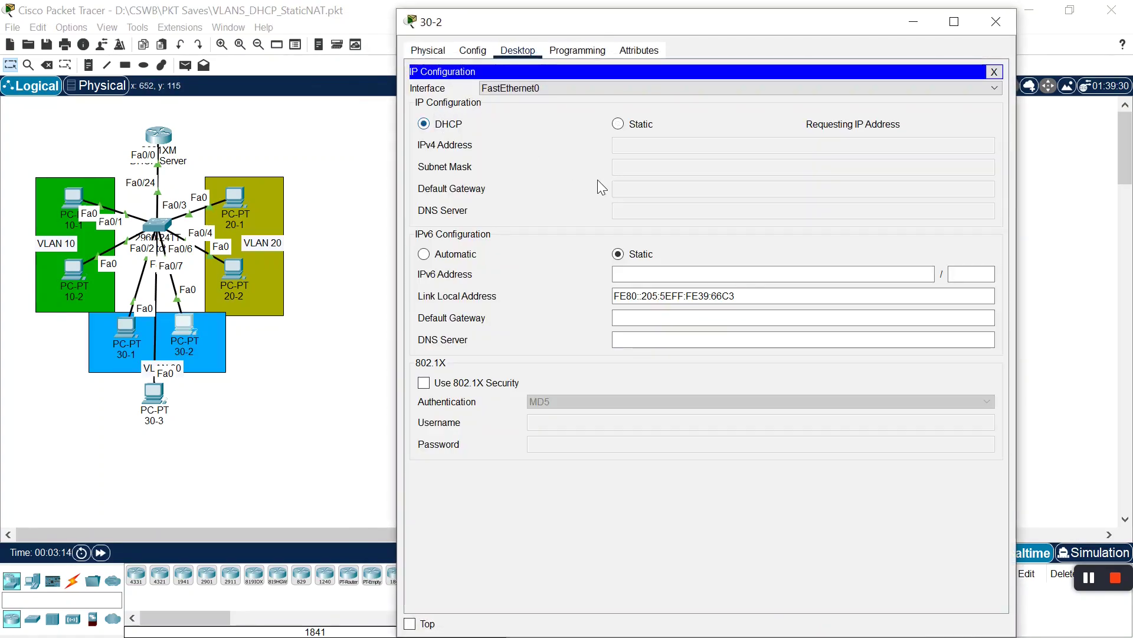
{"action": "left_click", "coordinate": [996, 22]}
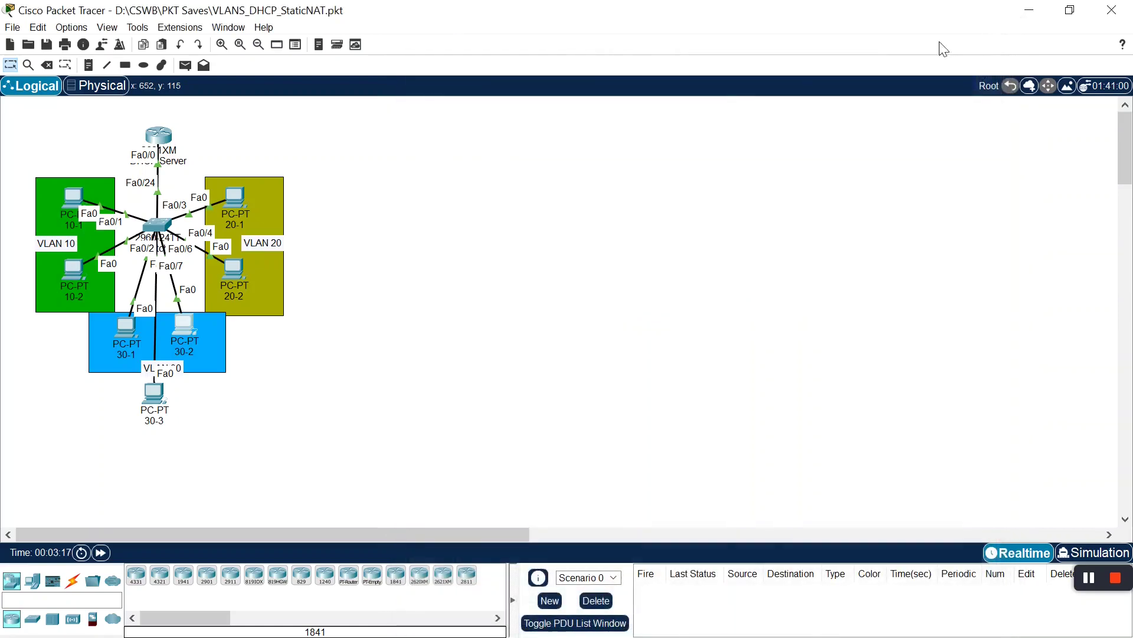
Set PC 30-3, below the VLAN 30 area, to request its IPv4 configuration through DHCP
{"action": "left_click", "coordinate": [151, 400]}
{"action": "left_click_drag", "start_coordinate": [572, 152], "coordinate": [555, 69]}
{"action": "left_click", "coordinate": [502, 88]}
{"action": "left_click", "coordinate": [466, 149]}
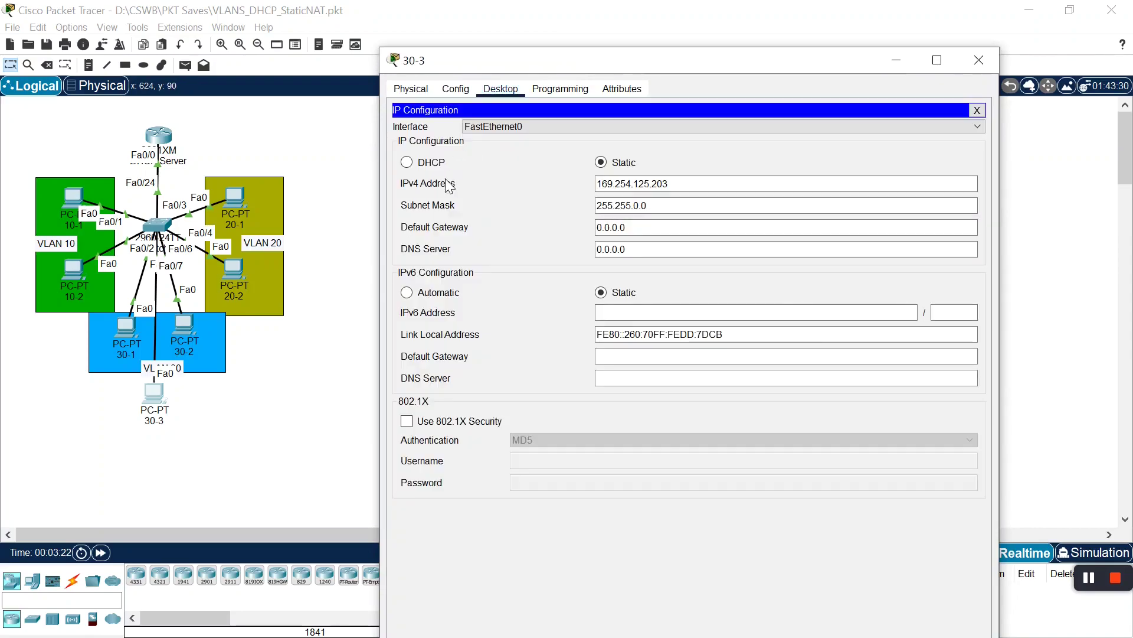
{"action": "left_click", "coordinate": [417, 165]}
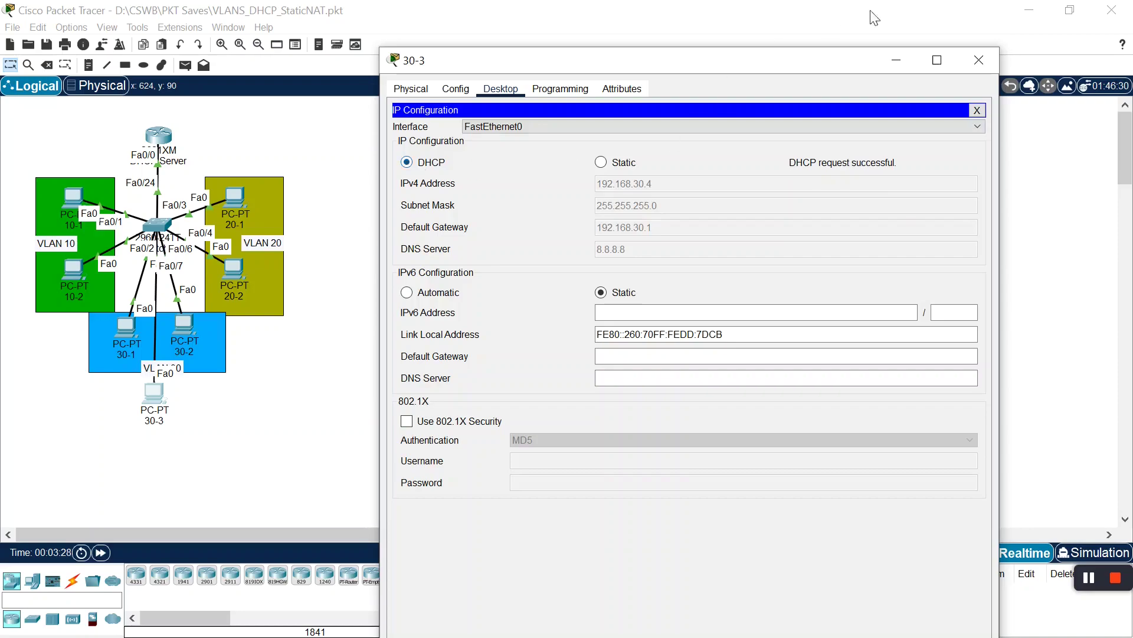
{"action": "left_click", "coordinate": [971, 62]}
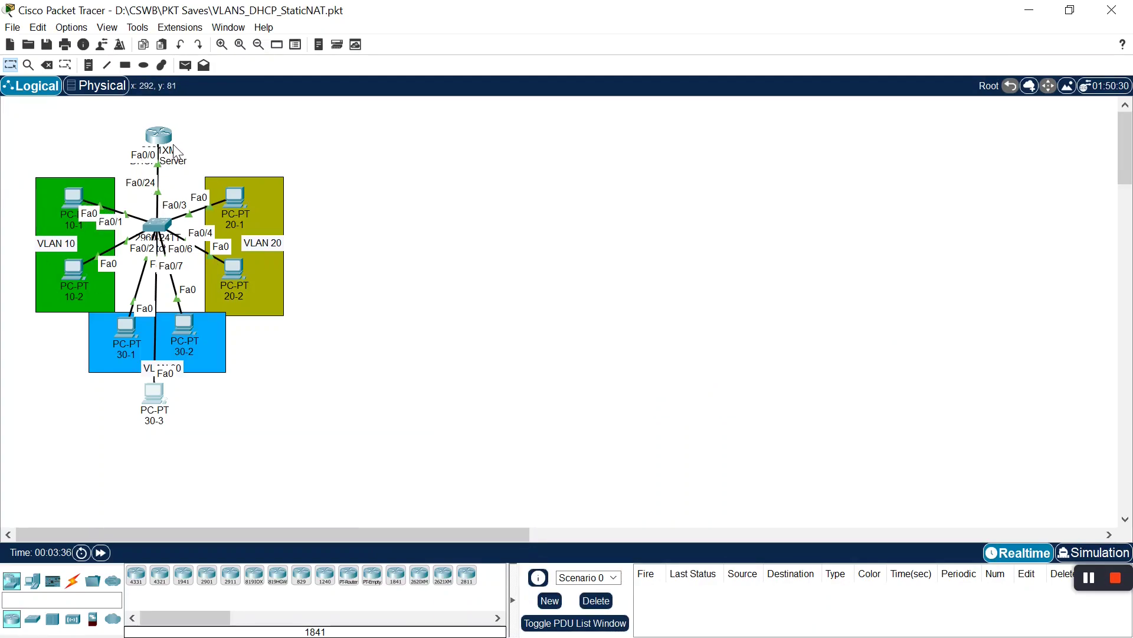
Place a text note reading "Default Gateway" just above the existing 2621XM router
{"action": "left_click", "coordinate": [84, 68]}
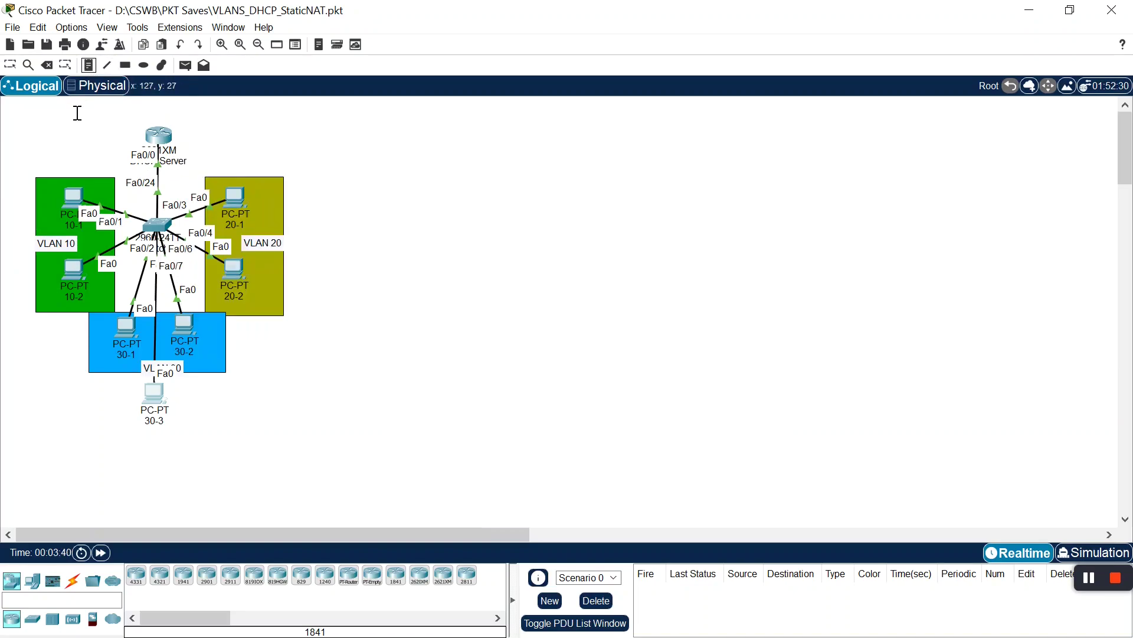
{"action": "left_click", "coordinate": [102, 117]}
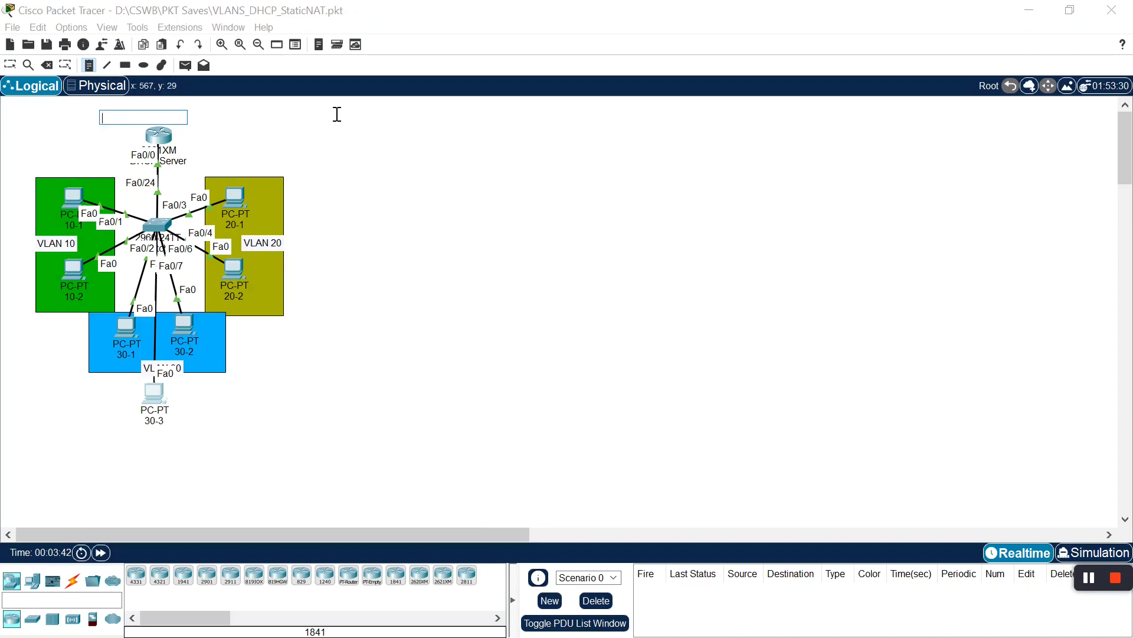
{"action": "type", "text": "Default Gateway"}
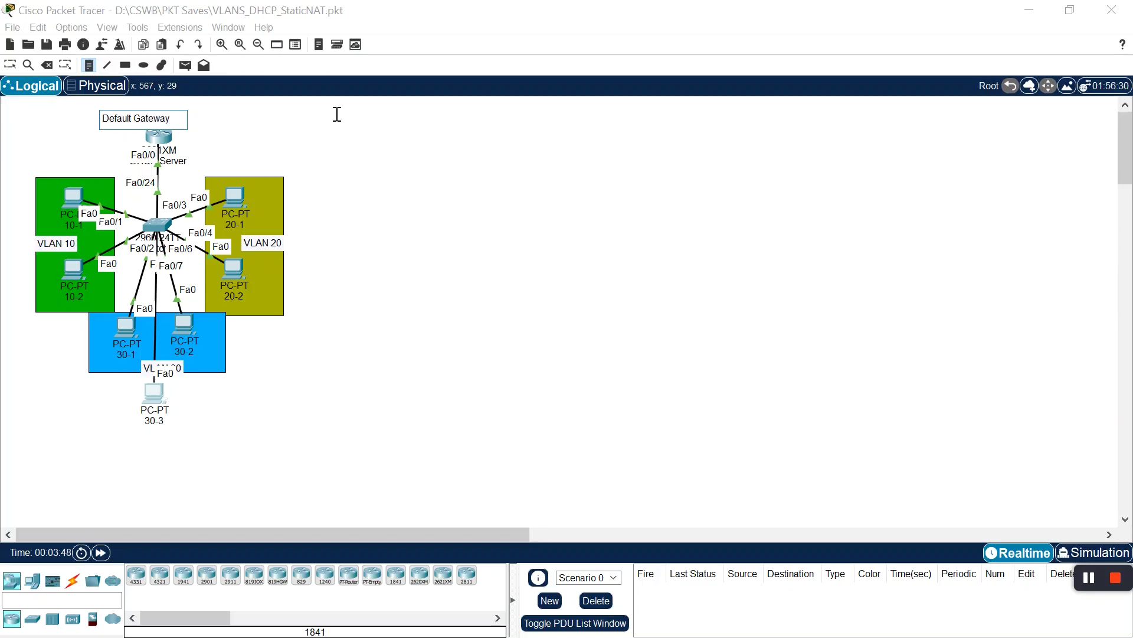
Change the note's text to "Gateway Router" and position it slightly higher above the router
{"action": "double_click", "coordinate": [138, 121]}
{"action": "key", "text": "BackSpace"}
{"action": "key", "text": "BackSpace"}
{"action": "key", "text": "BackSpace"}
{"action": "key", "text": "BackSpace"}
{"action": "key", "text": "BackSpace"}
{"action": "key", "text": "BackSpace"}
{"action": "key", "text": "BackSpace"}
{"action": "type", "text": "Gate"}
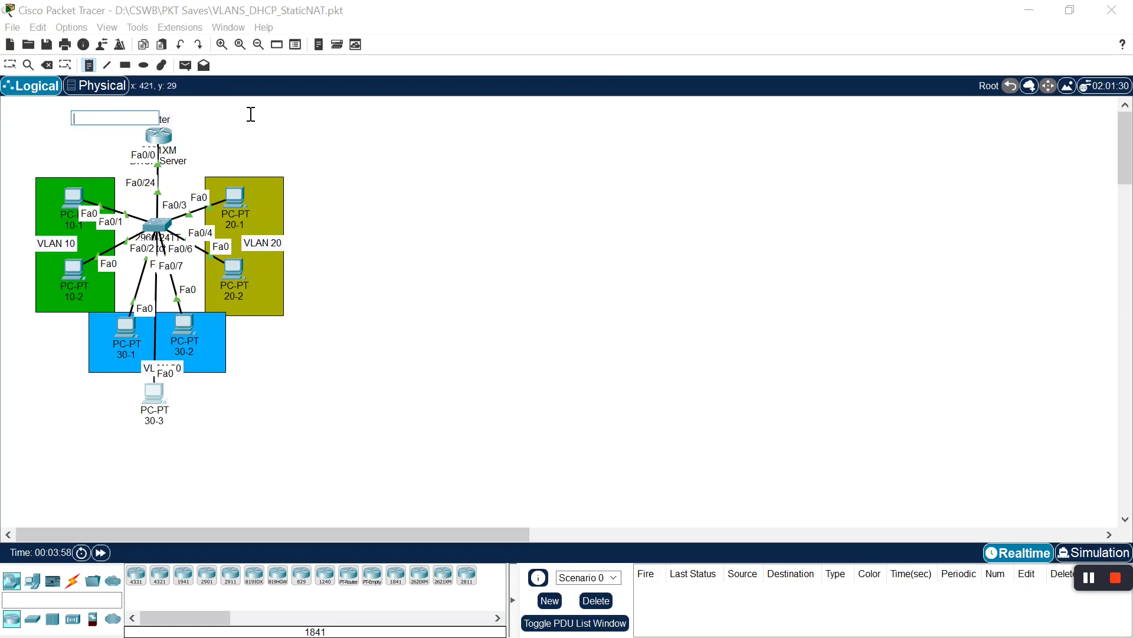
{"action": "key", "text": "Escape"}
{"action": "left_click_drag", "start_coordinate": [137, 124], "coordinate": [141, 116]}
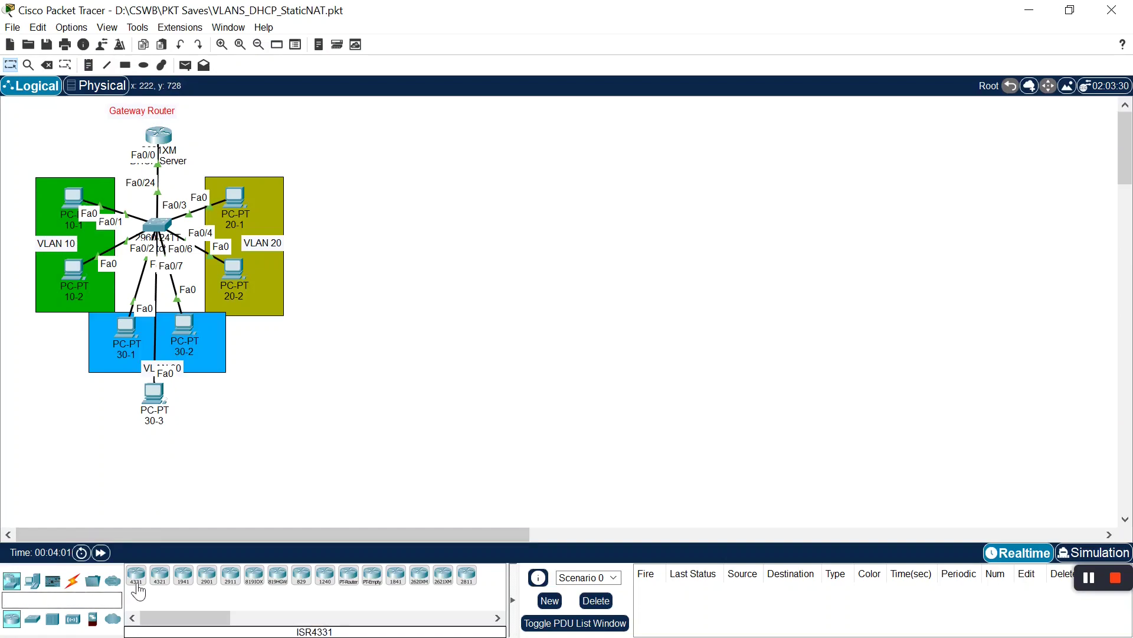
Add a custom-made 2621XM router with NM-2FE2W and WIC-2T modules beside the gateway router, above the VLAN 20 area
{"action": "left_click", "coordinate": [93, 581]}
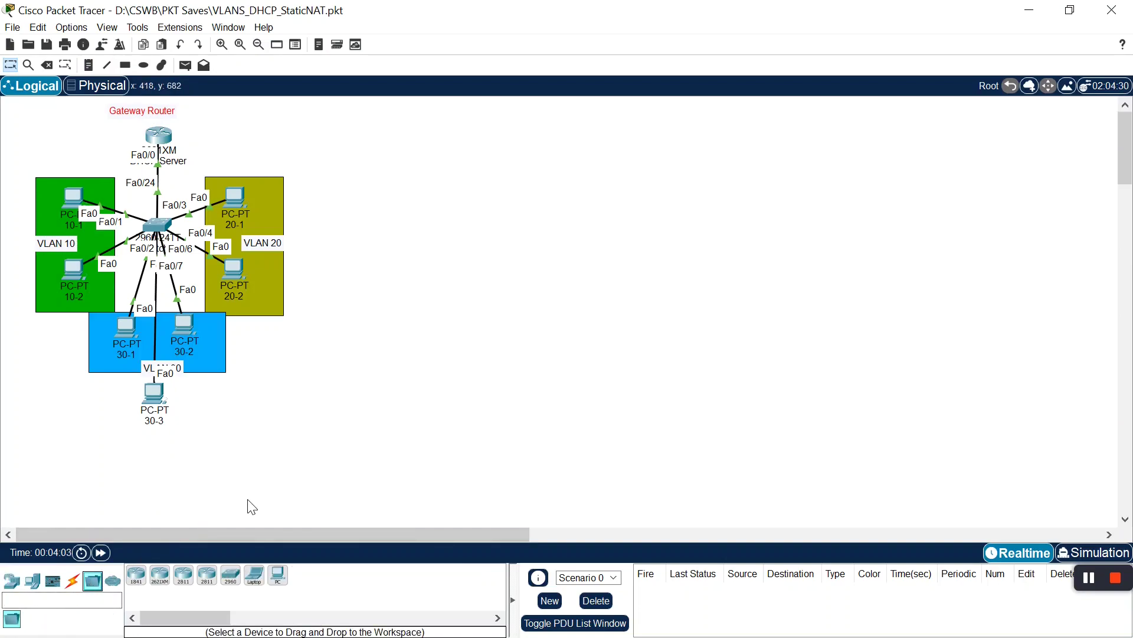
{"action": "left_click", "coordinate": [160, 574]}
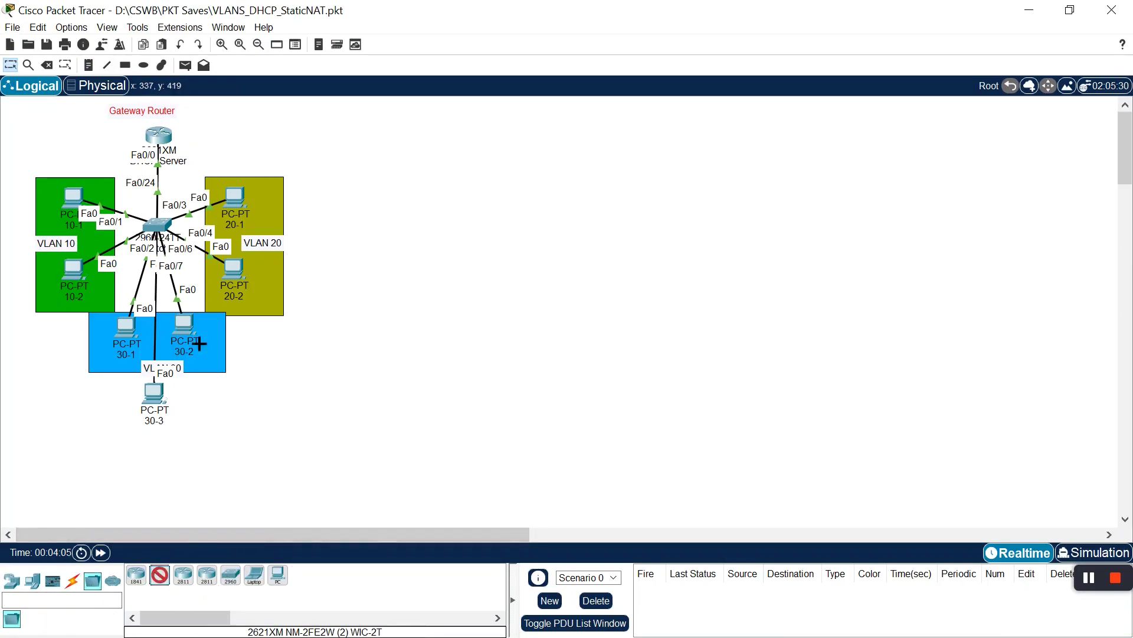
{"action": "left_click", "coordinate": [256, 129]}
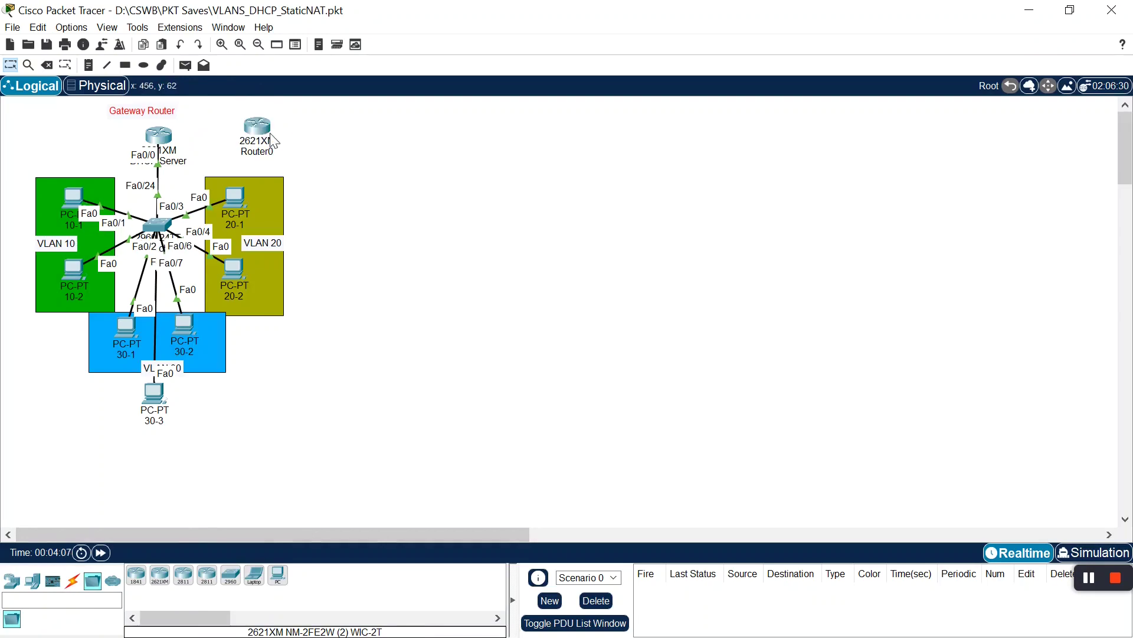
Align the new 2621XM router with the gateway router and rename it "Internet Router"
{"action": "left_click_drag", "start_coordinate": [263, 140], "coordinate": [258, 145]}
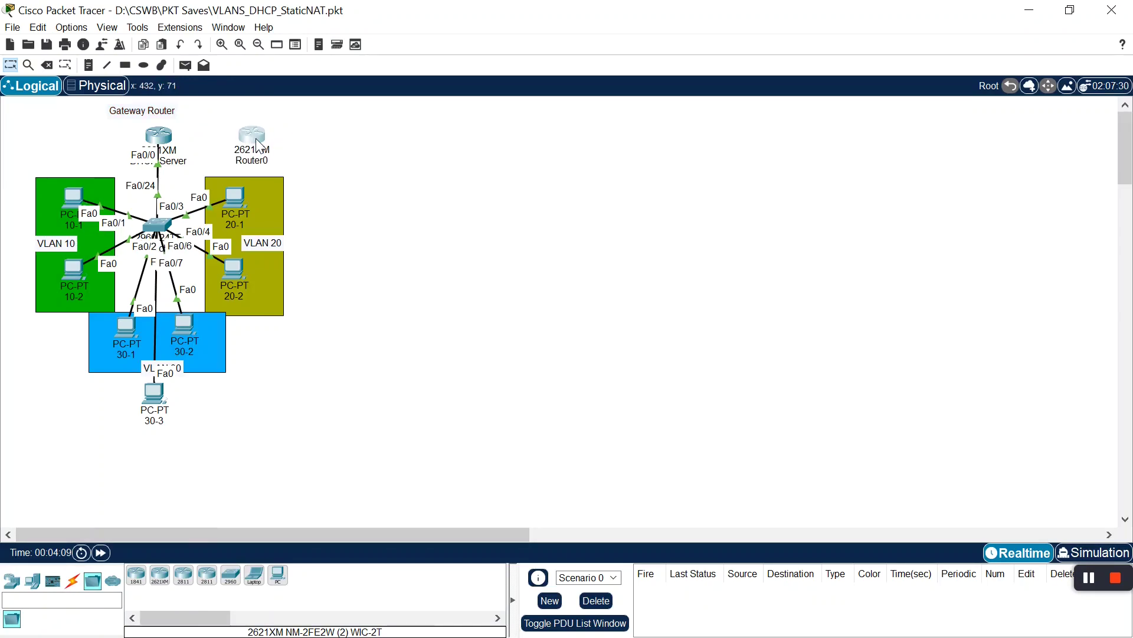
{"action": "left_click", "coordinate": [254, 161]}
{"action": "type", "text": "IN"}
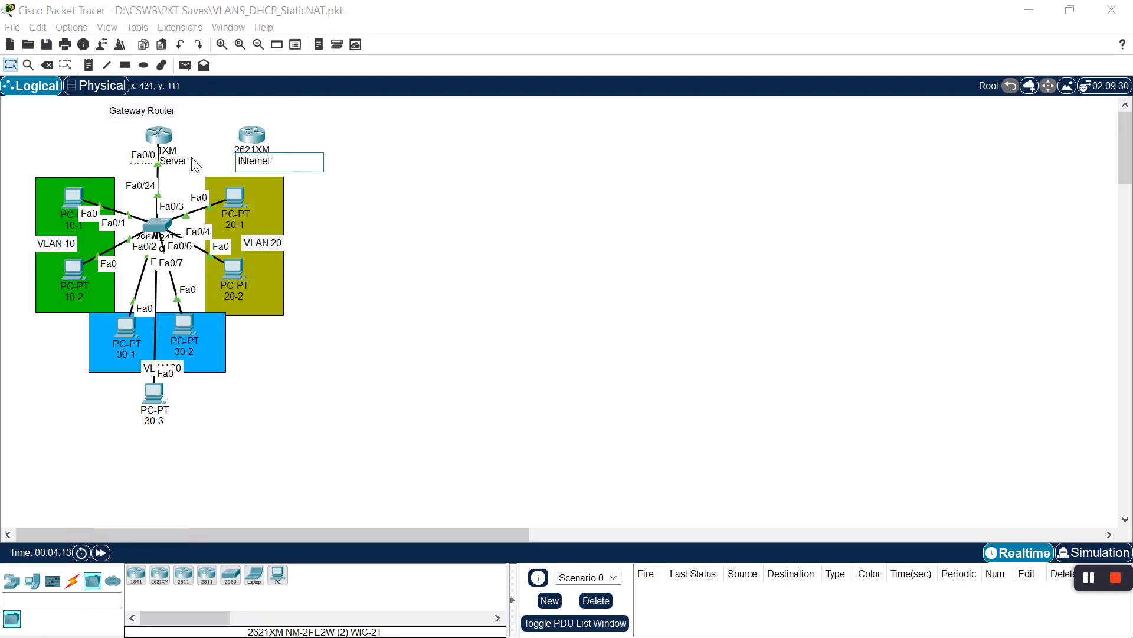
{"action": "type", "text": "ter"}
{"action": "key", "text": "BackSpace"}
{"action": "key", "text": "BackSpace"}
{"action": "key", "text": "BackSpace"}
{"action": "key", "text": "BackSpace"}
{"action": "type", "text": "nt"}
{"action": "type", "text": "er Route"}
{"action": "left_click", "coordinate": [500, 262]}
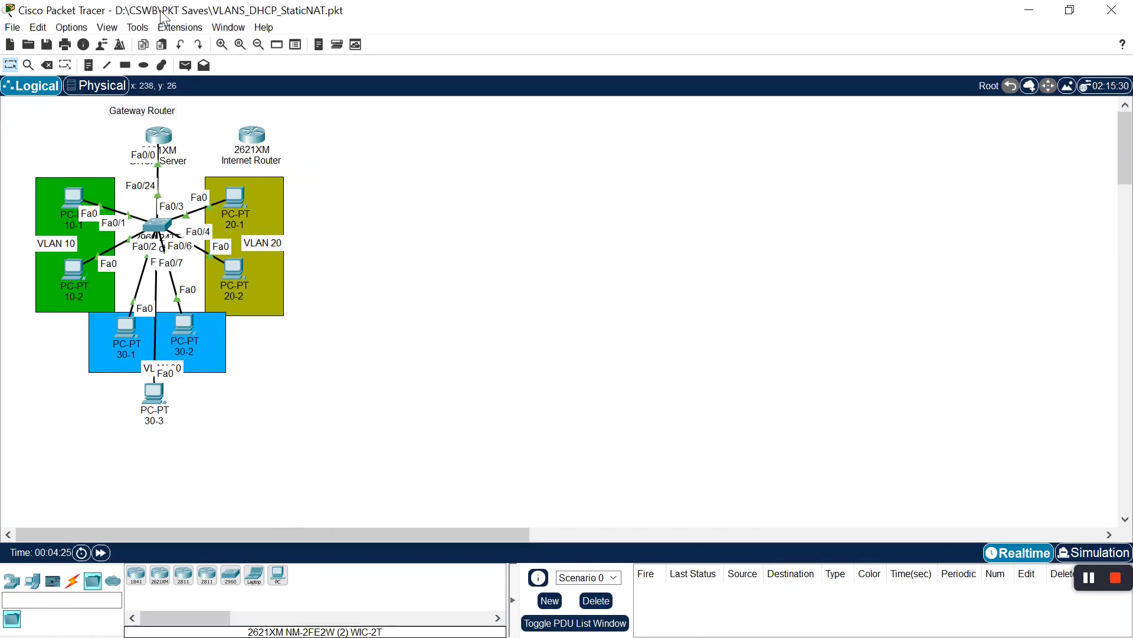
Add a text note reading "8.8.8.8" just above the Internet Router
{"action": "left_click", "coordinate": [86, 66]}
{"action": "left_click", "coordinate": [235, 112]}
{"action": "type", "text": "8.8.8.8"}
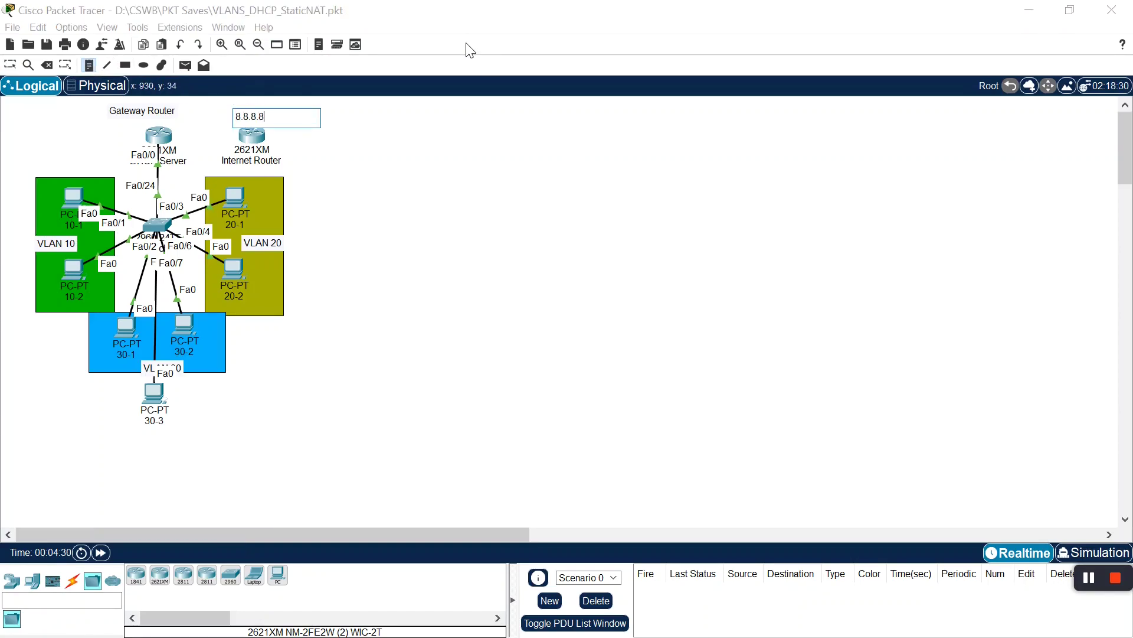
{"action": "left_click", "coordinate": [462, 217]}
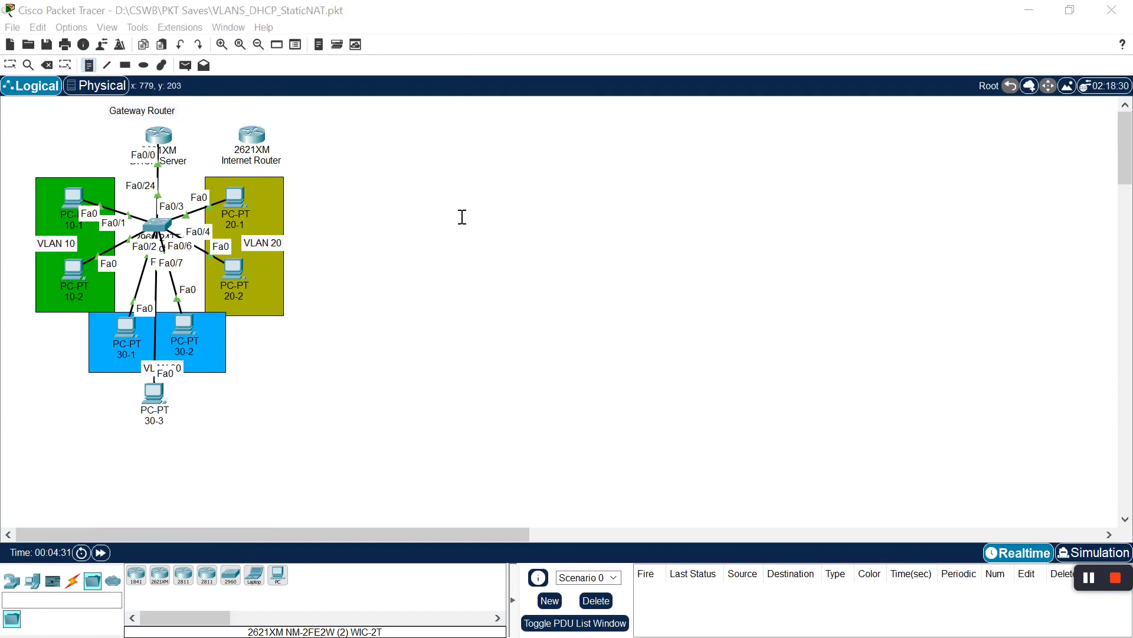
{"action": "key", "text": "Escape"}
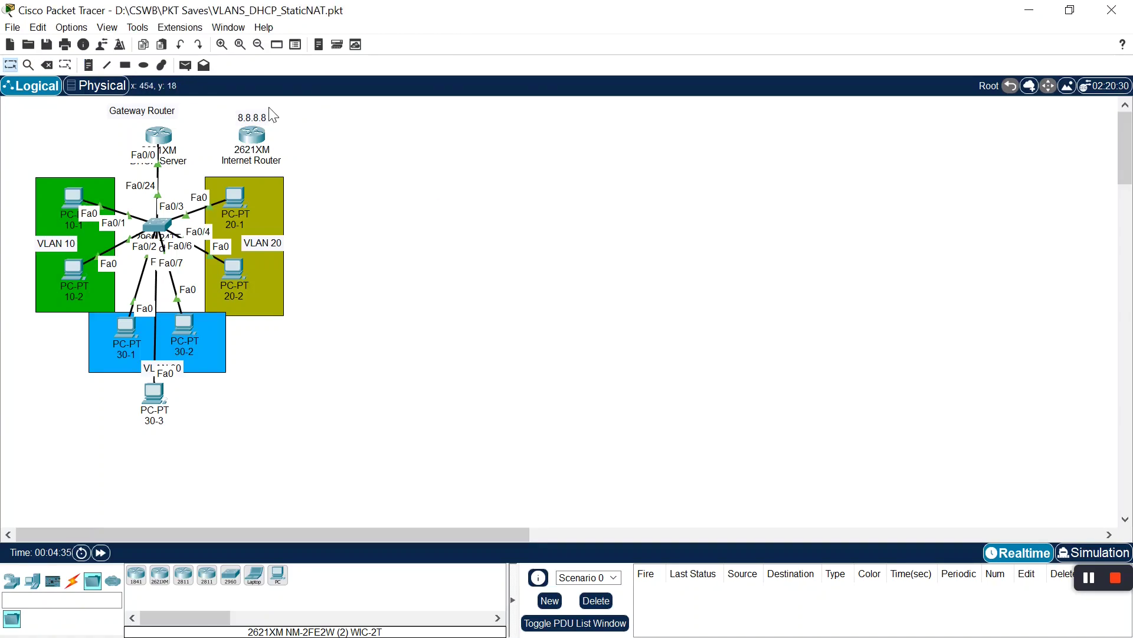
{"action": "left_click_drag", "start_coordinate": [247, 109], "coordinate": [246, 114]}
Connect the gateway router's Serial0/0 to the Internet Router's Serial0/0 with a Serial DTE cable
{"action": "left_click", "coordinate": [72, 584]}
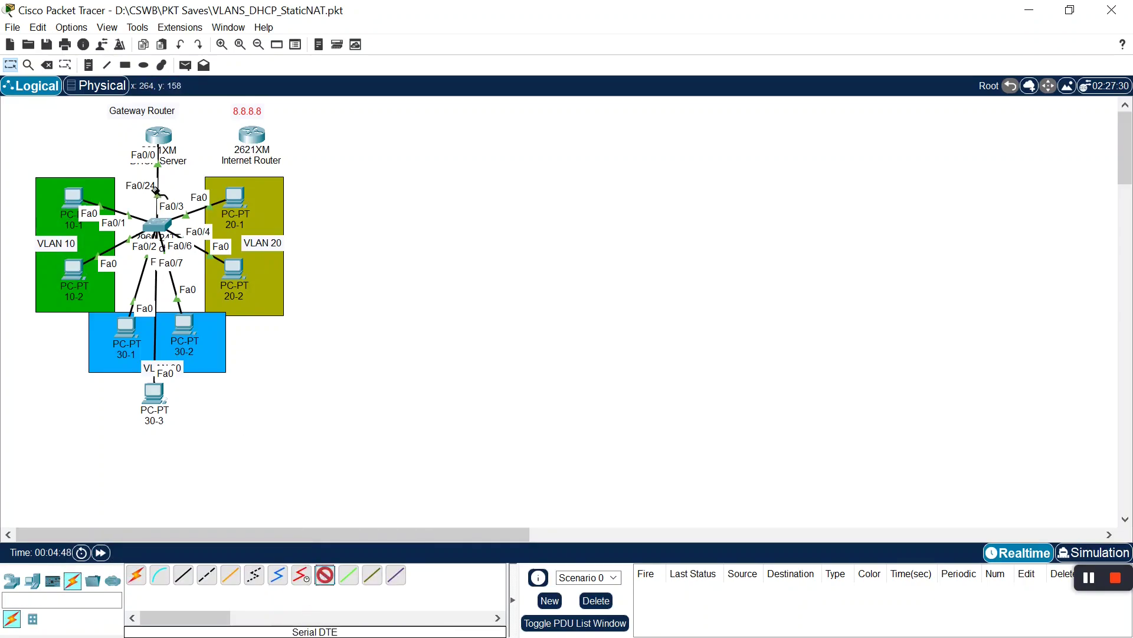
{"action": "left_click", "coordinate": [157, 133]}
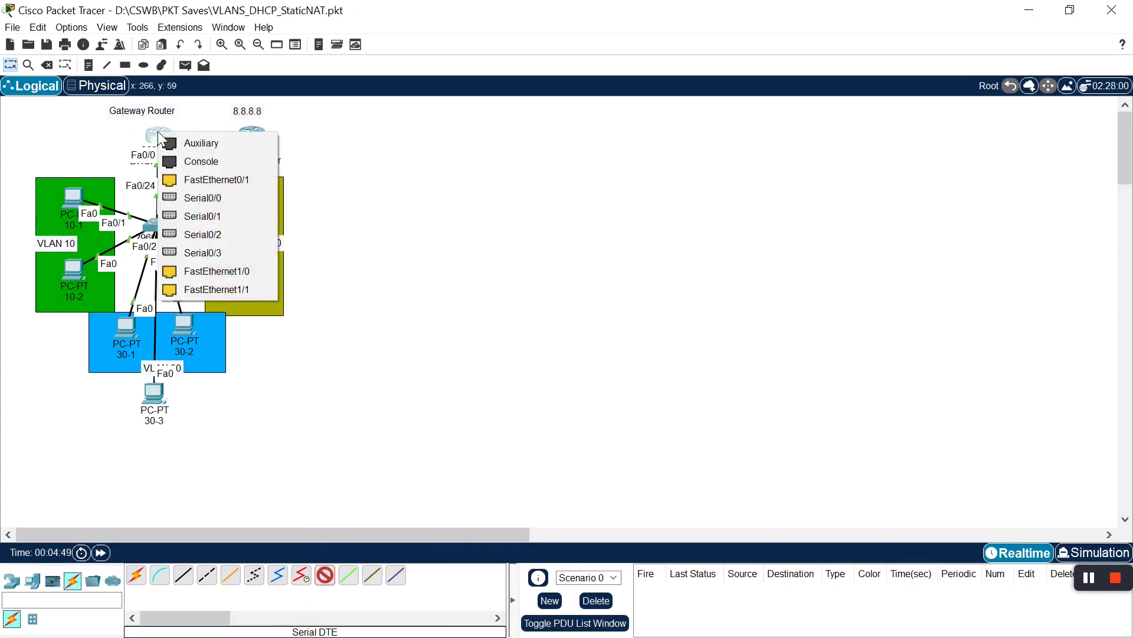
{"action": "left_click", "coordinate": [231, 198]}
{"action": "left_click", "coordinate": [259, 139]}
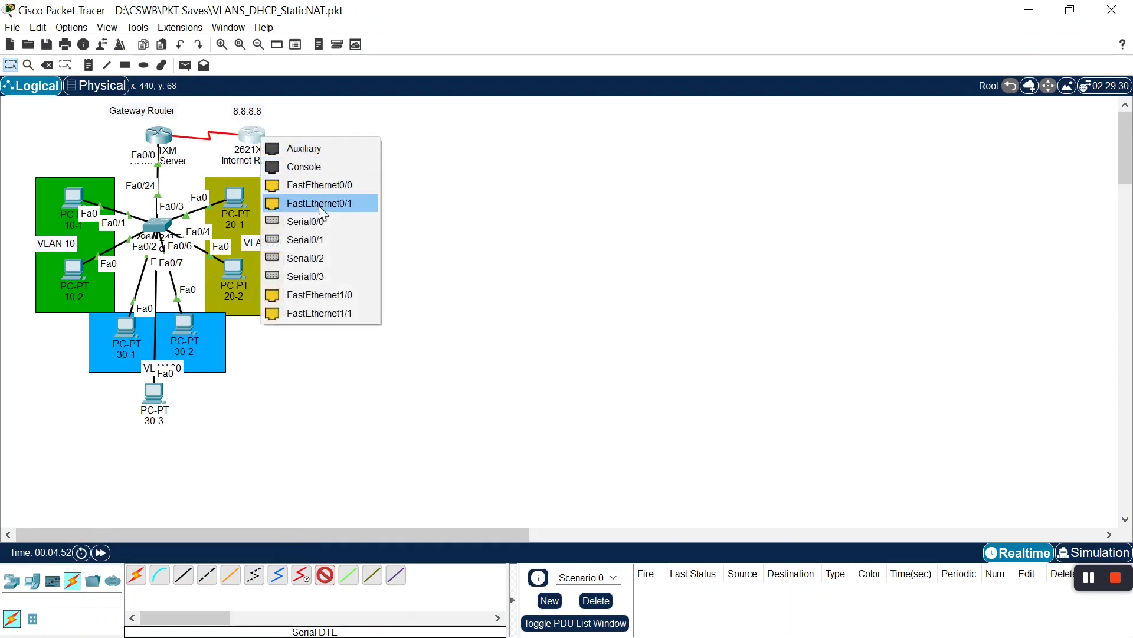
{"action": "left_click", "coordinate": [321, 223]}
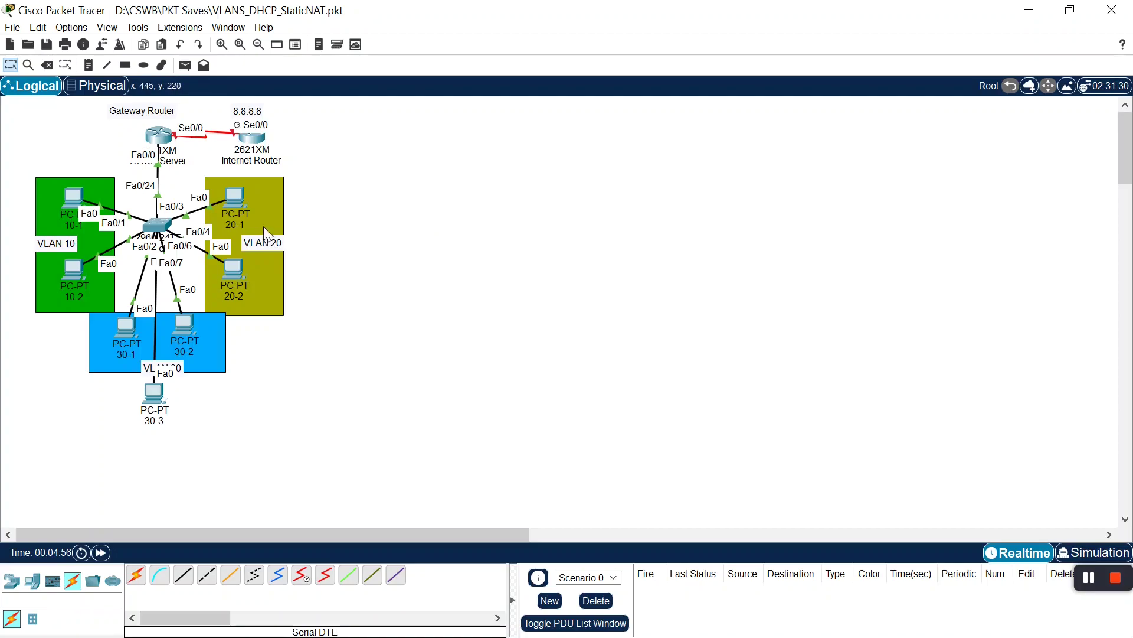
Open the gateway router's command line and enter global configuration mode
{"action": "left_click", "coordinate": [159, 136]}
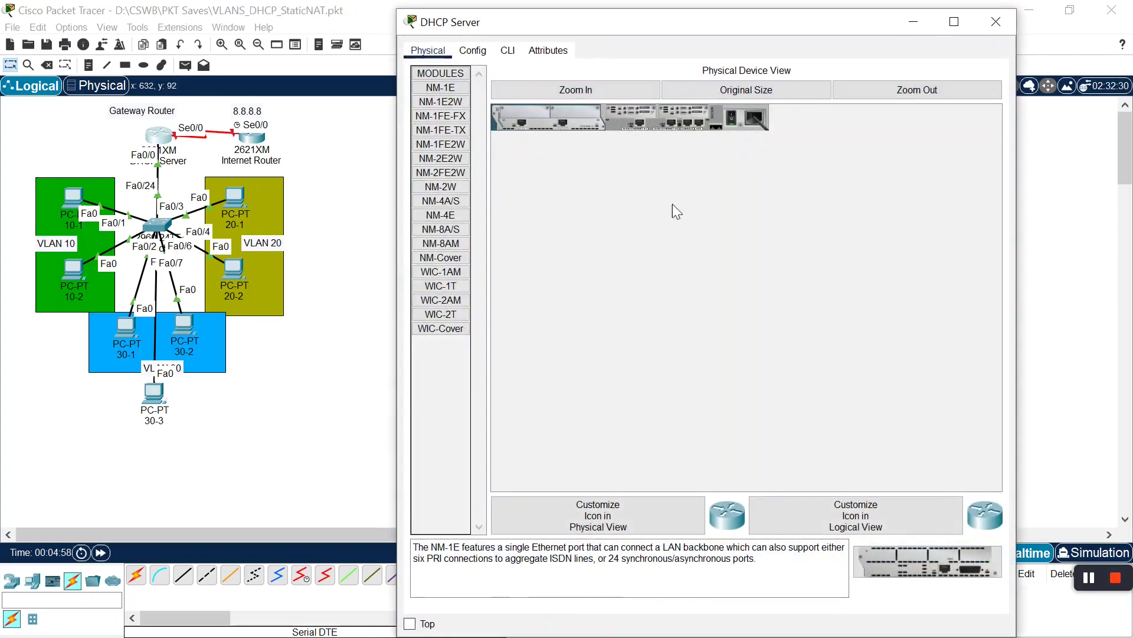
{"action": "left_click", "coordinate": [507, 51]}
{"action": "key", "text": "Return"}
{"action": "key", "text": "Return"}
{"action": "key", "text": "Return"}
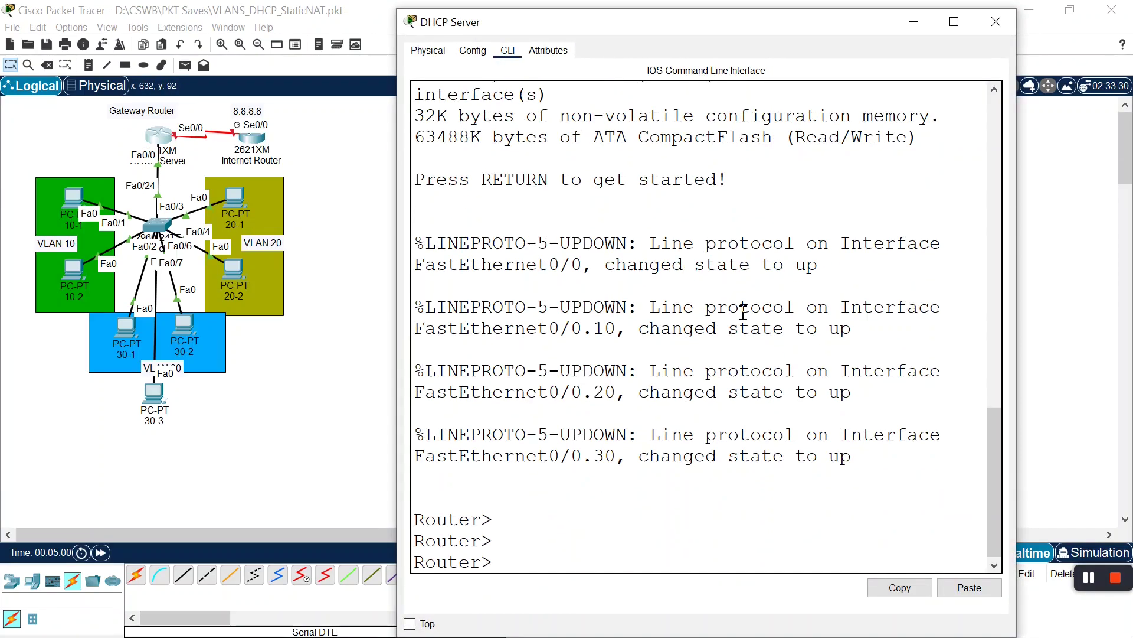
{"action": "type", "text": "en"}
{"action": "key", "text": "Return"}
{"action": "type", "text": "conf t"}
{"action": "key", "text": "Return"}
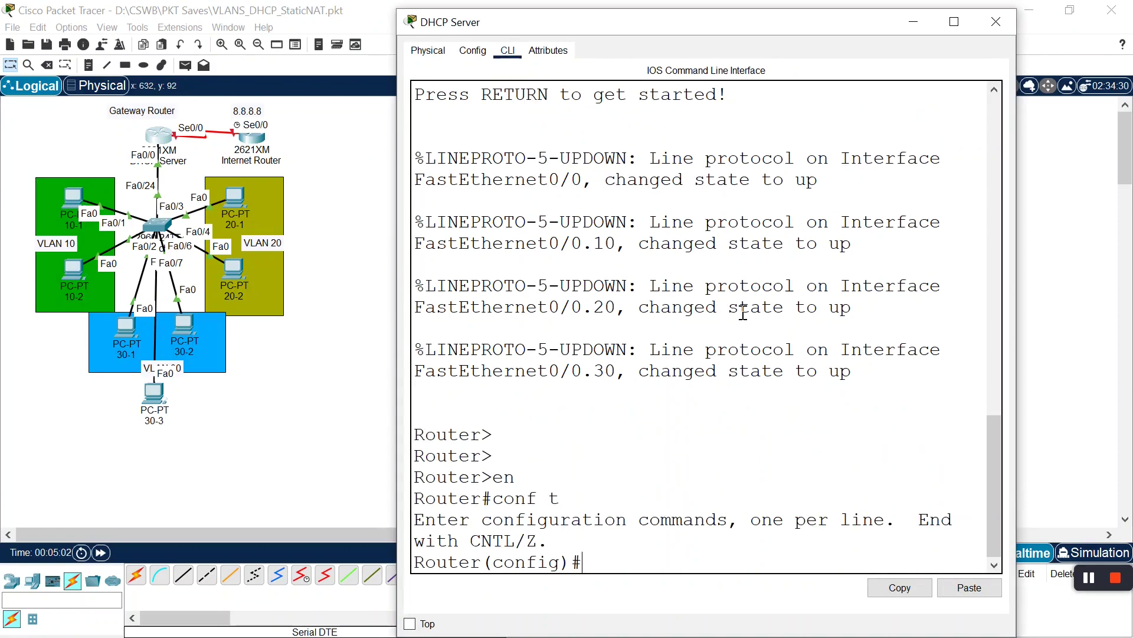
Assign 1.1.1.1 with mask 255.255.255.252 to the gateway router's Serial0/0, enable the interface and close the router window
{"action": "type", "text": "intn"}
{"action": "type", "text": " ser"}
{"action": "type", "text": "0/0"}
{"action": "key", "text": "Return"}
{"action": "type", "text": "ip add"}
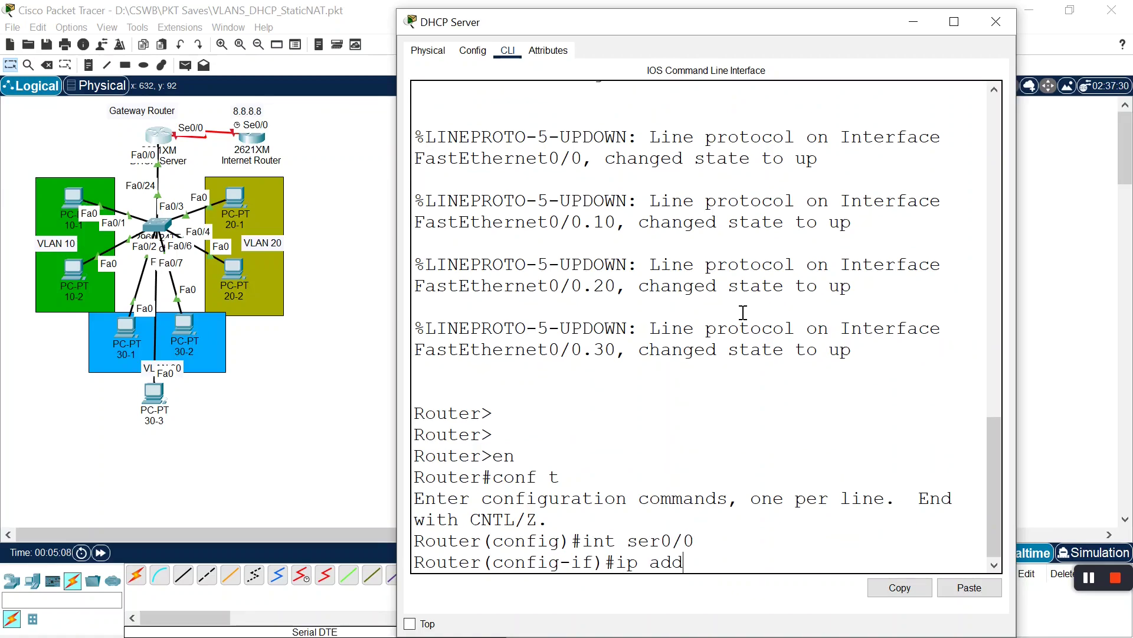
{"action": "type", "text": " 1.1.1.1 255.255.2"}
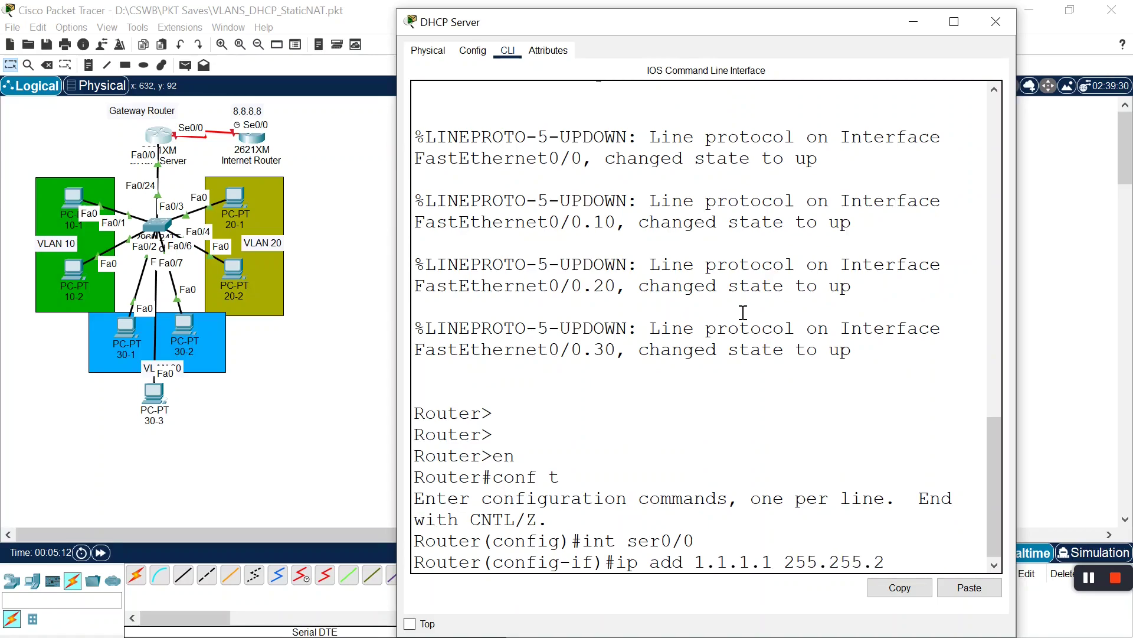
{"action": "type", "text": "55.252"}
{"action": "key", "text": "Return"}
{"action": "type", "text": "sh"}
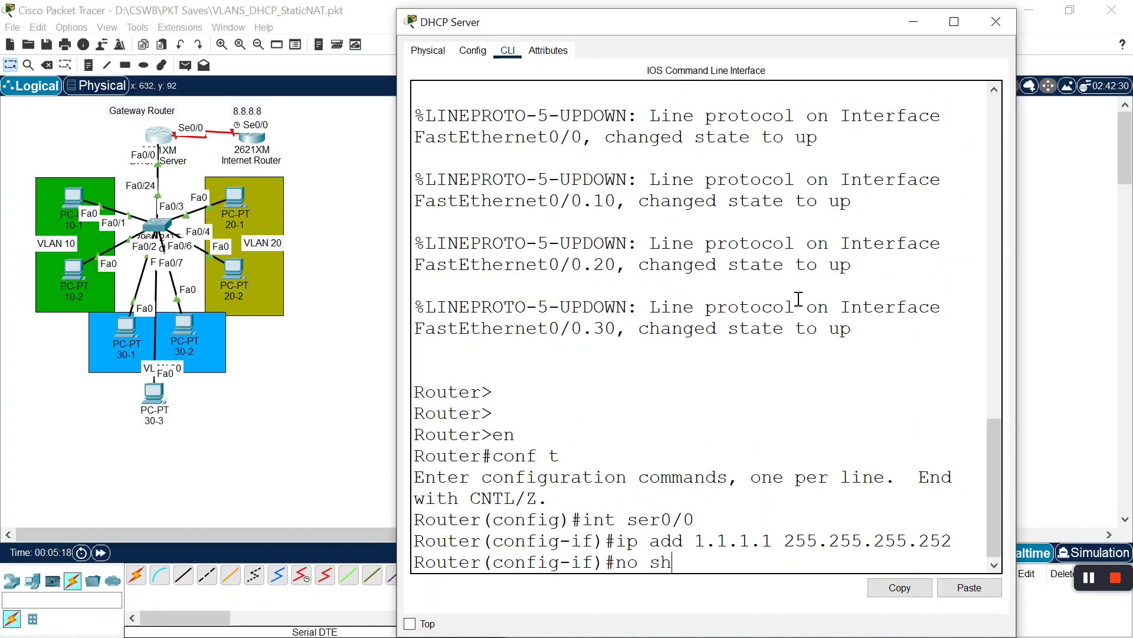
{"action": "key", "text": "Return"}
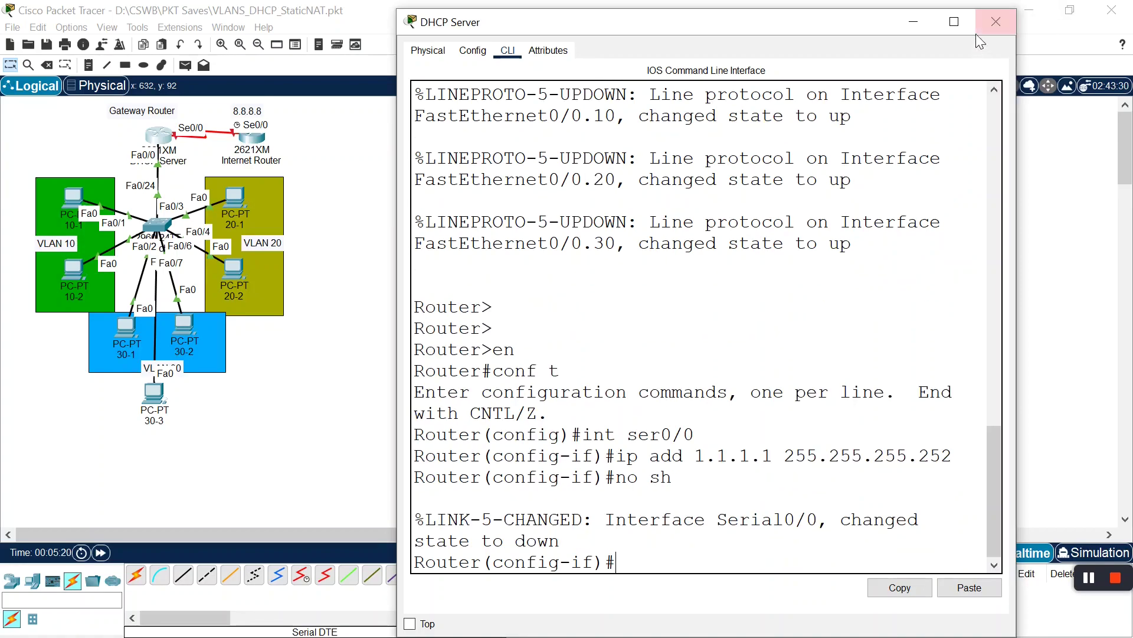
{"action": "left_click", "coordinate": [996, 22]}
Open the Internet Router's command line, decline the initial configuration dialog and enter global configuration mode
{"action": "left_click", "coordinate": [252, 137]}
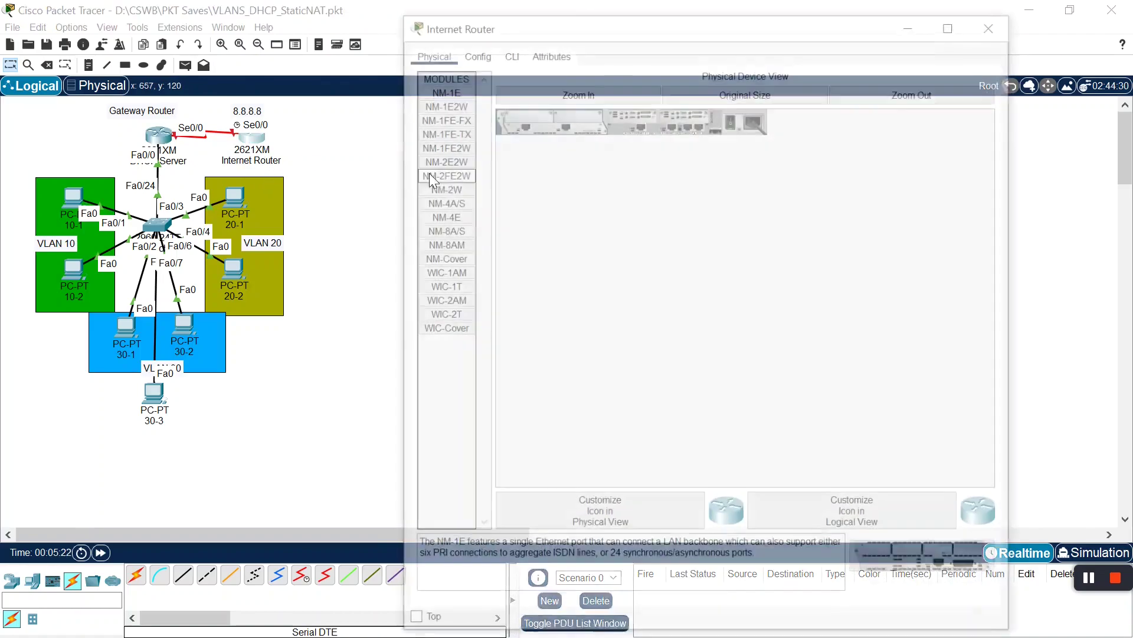
{"action": "left_click", "coordinate": [507, 50]}
{"action": "type", "text": "n"}
{"action": "key", "text": "Return"}
{"action": "key", "text": "Return"}
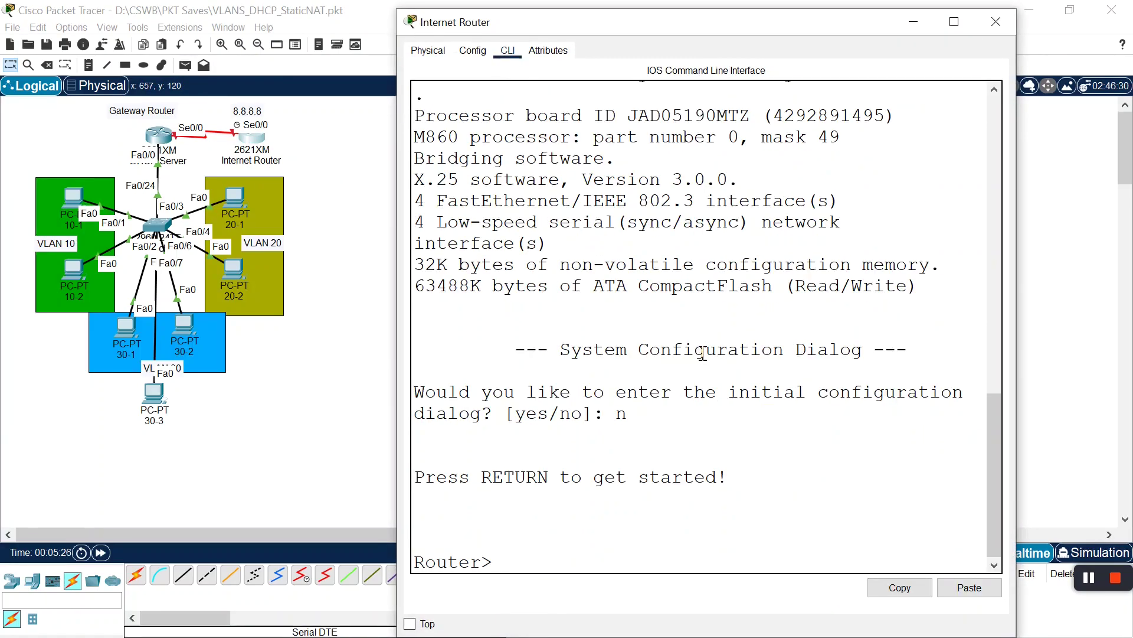
{"action": "type", "text": "en"}
{"action": "key", "text": "Return"}
{"action": "type", "text": "conf t"}
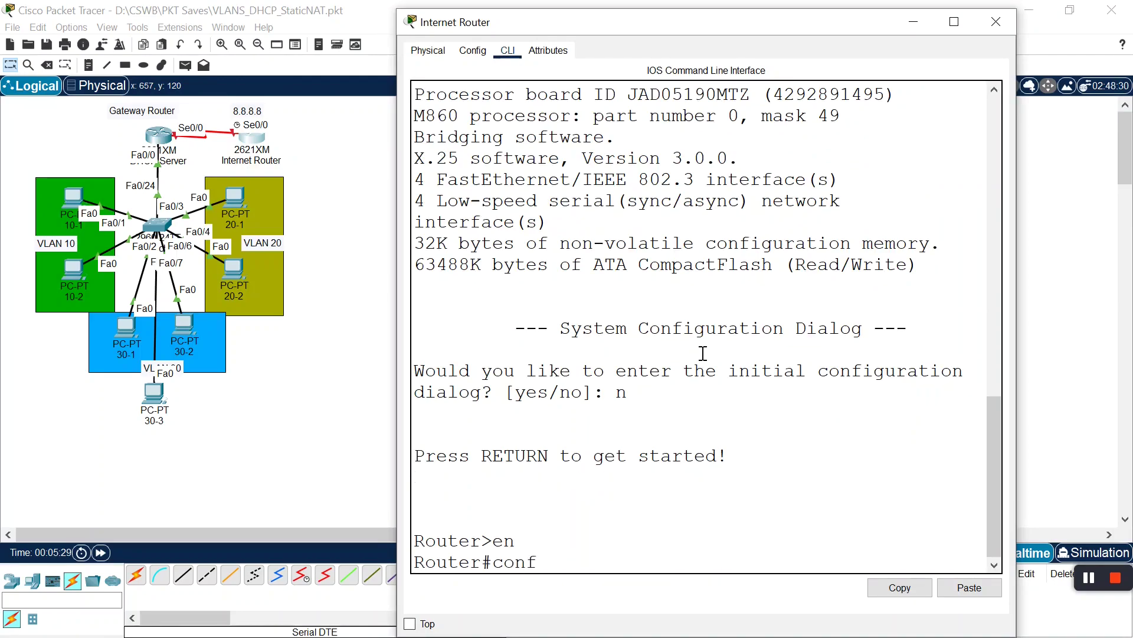
{"action": "key", "text": "Return"}
Assign IP address 1.1.1.2 with mask 255.255.255.252 to the Internet Router's Serial0/0 interface
{"action": "type", "text": "int ser0/0"}
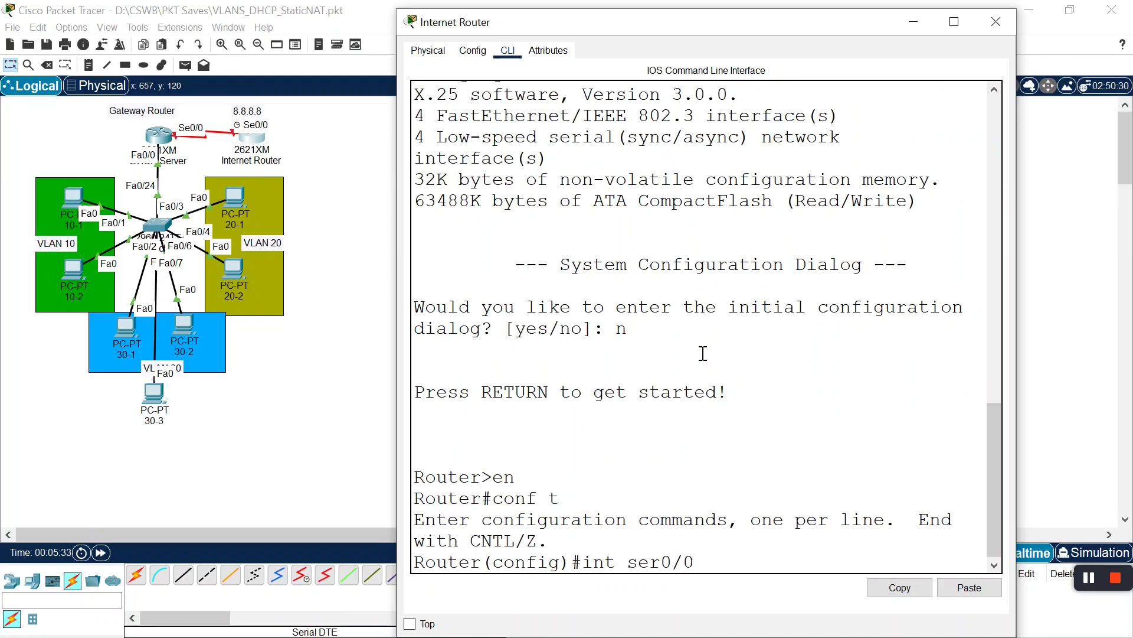
{"action": "key", "text": "Return"}
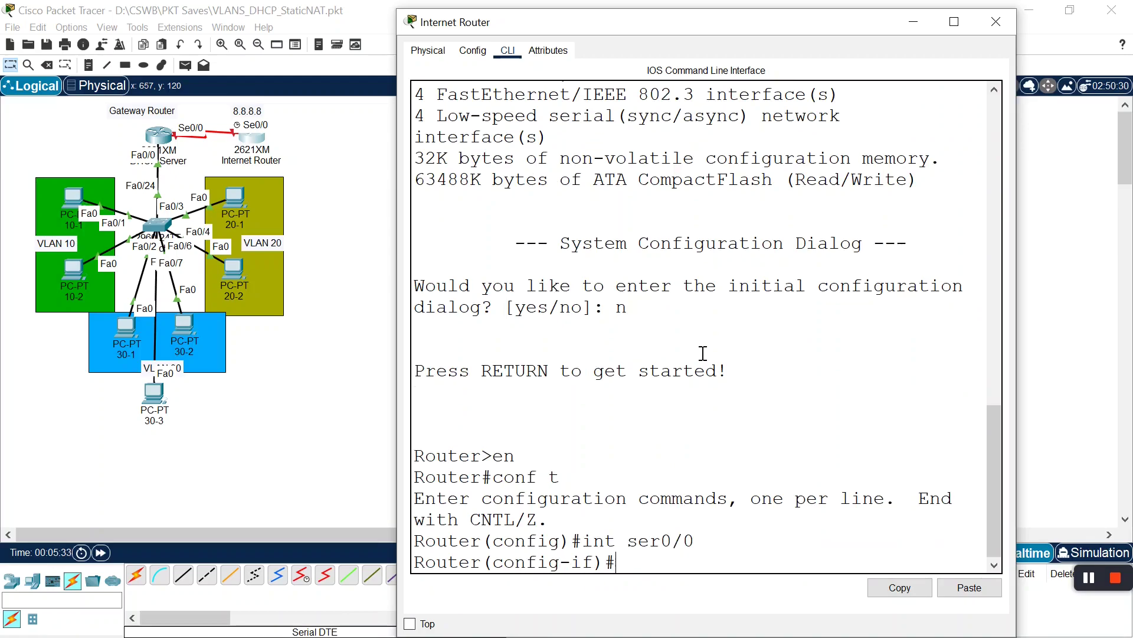
{"action": "type", "text": "ip add 1.1.1.2"}
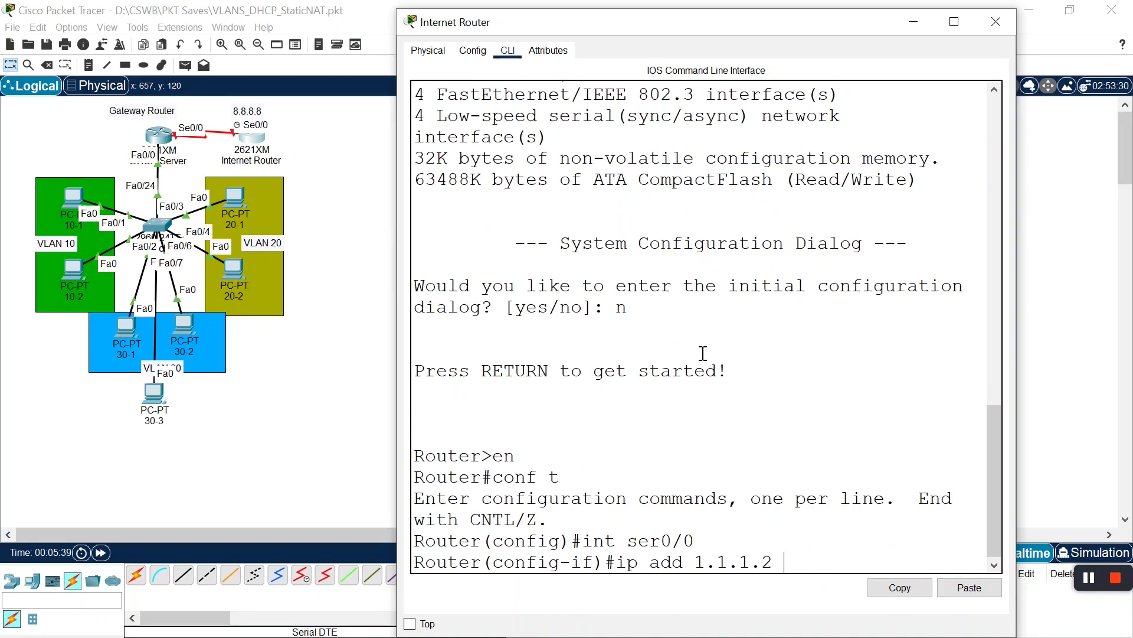
{"action": "type", "text": ". 255,25"}
{"action": "key", "text": "BackSpace"}
{"action": "key", "text": "BackSpace"}
{"action": "type", "text": ".355.35"}
{"action": "key", "text": "BackSpace"}
{"action": "key", "text": "BackSpace"}
{"action": "key", "text": "BackSpace"}
{"action": "key", "text": "BackSpace"}
{"action": "key", "text": "BackSpace"}
{"action": "type", "text": "55.255.255.252"}
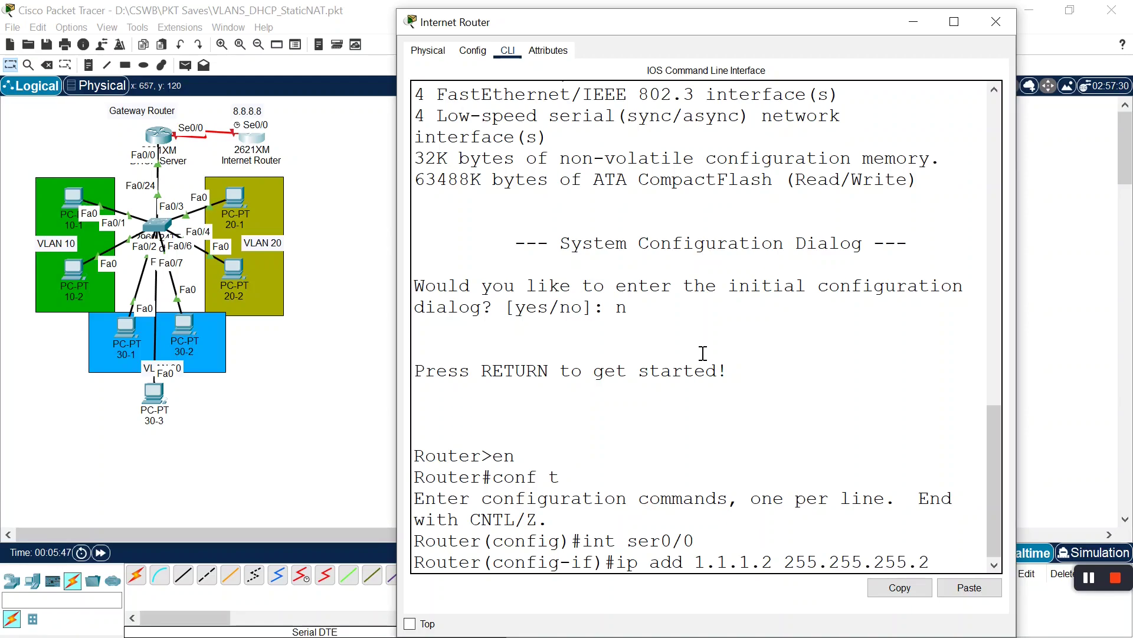
{"action": "key", "text": "Return"}
Enable the Internet Router's Serial0/0 interface with no shutdown and close the router window
{"action": "type", "text": "no sh"}
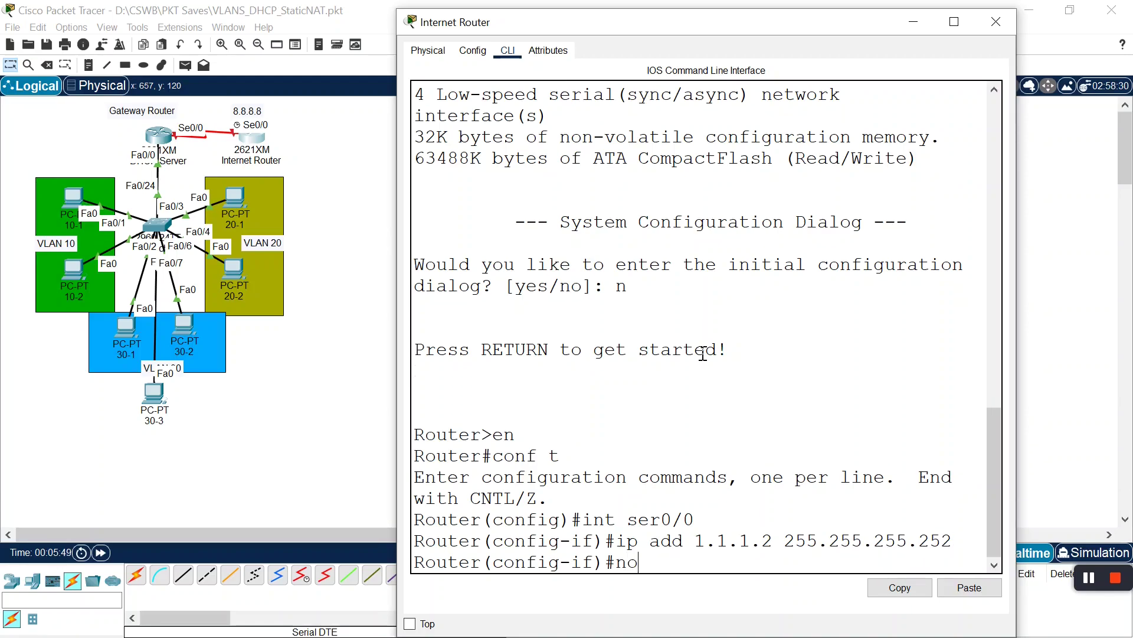
{"action": "key", "text": "Return"}
{"action": "key", "text": "Return"}
{"action": "key", "text": "Return"}
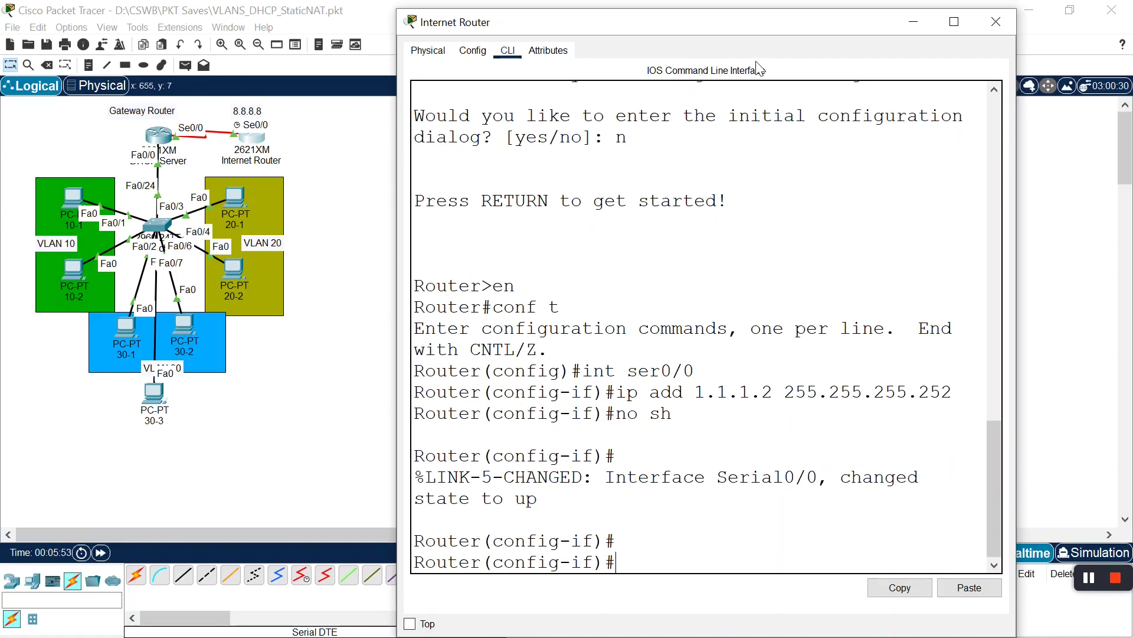
{"action": "left_click", "coordinate": [996, 22]}
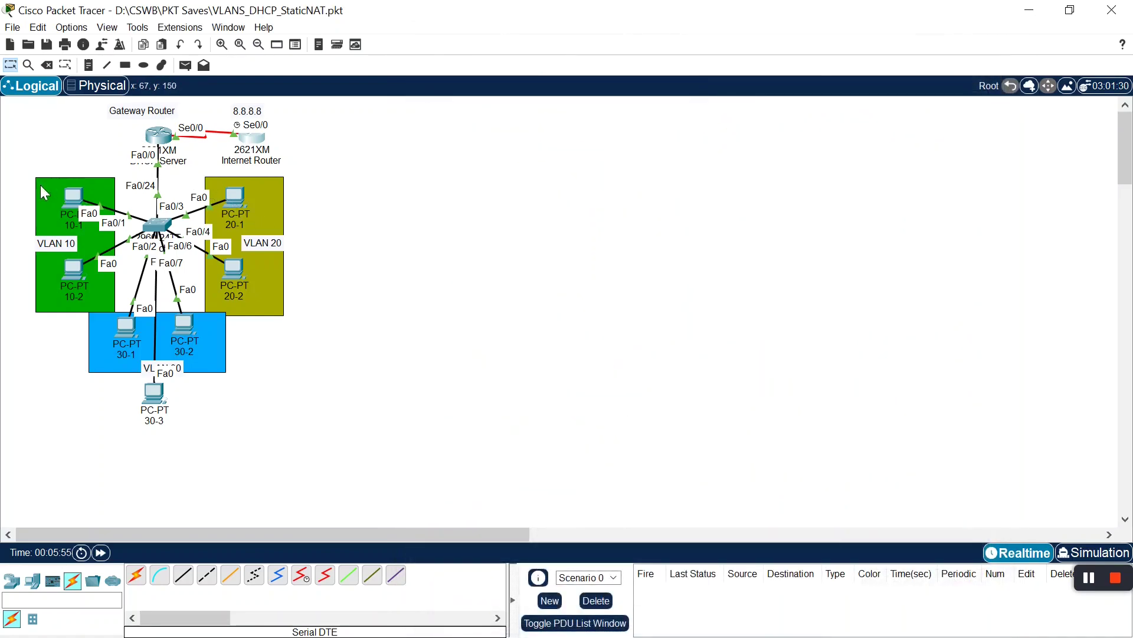
Ping 8.8.8.8 from the command prompt of PC 10-1 in the VLAN 10 area
{"action": "left_click", "coordinate": [71, 194]}
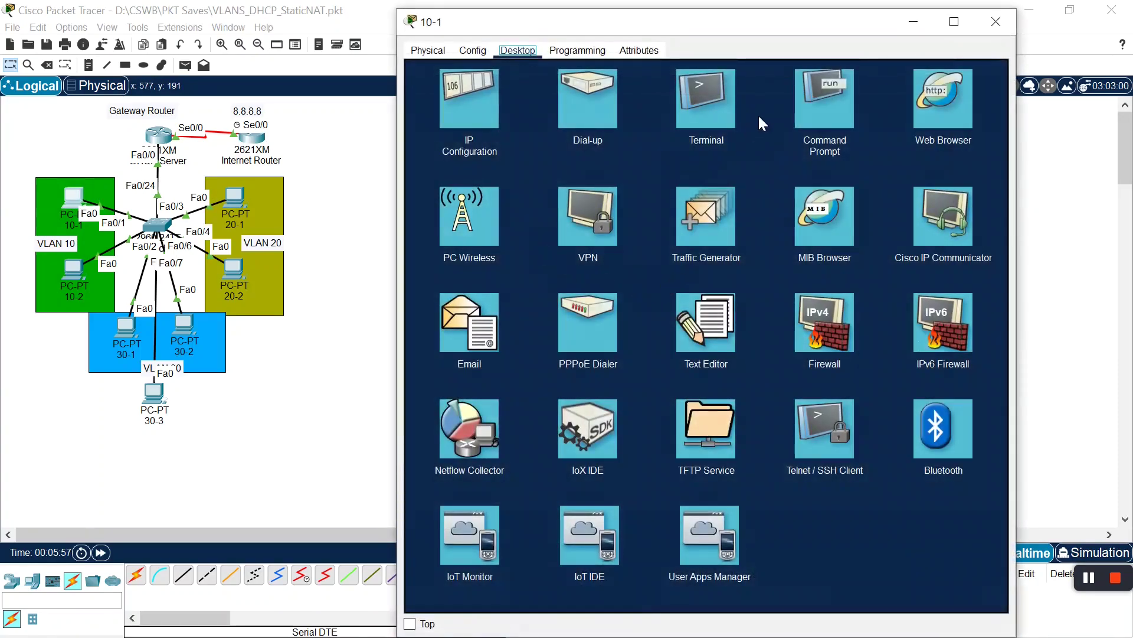
{"action": "left_click", "coordinate": [800, 112]}
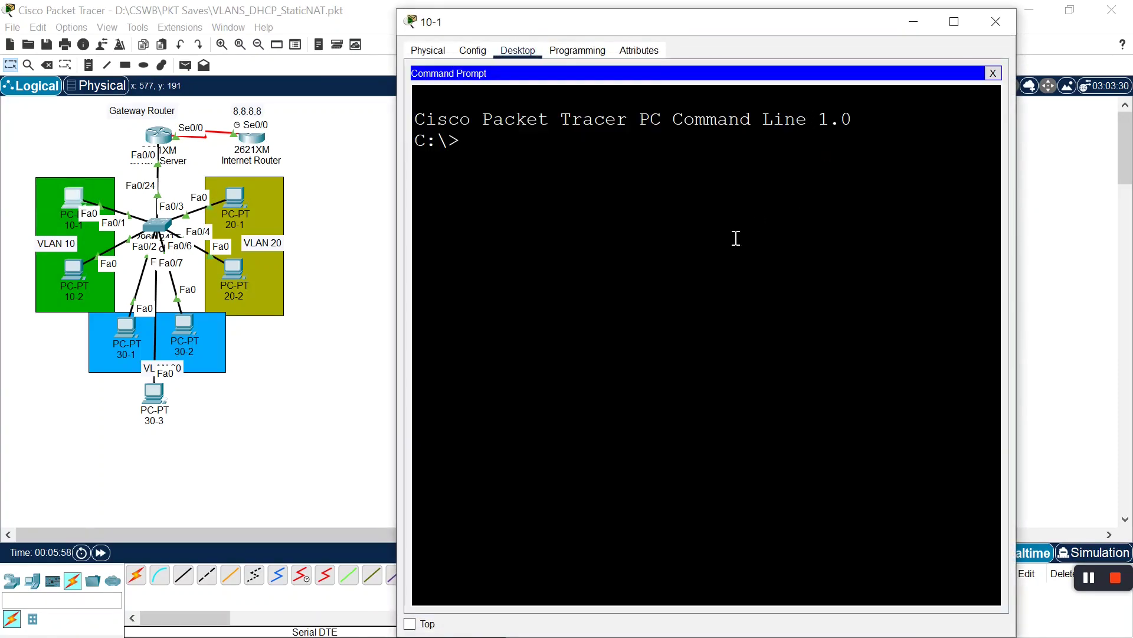
{"action": "type", "text": "ping 8.8.8.8"}
{"action": "key", "text": "Return"}
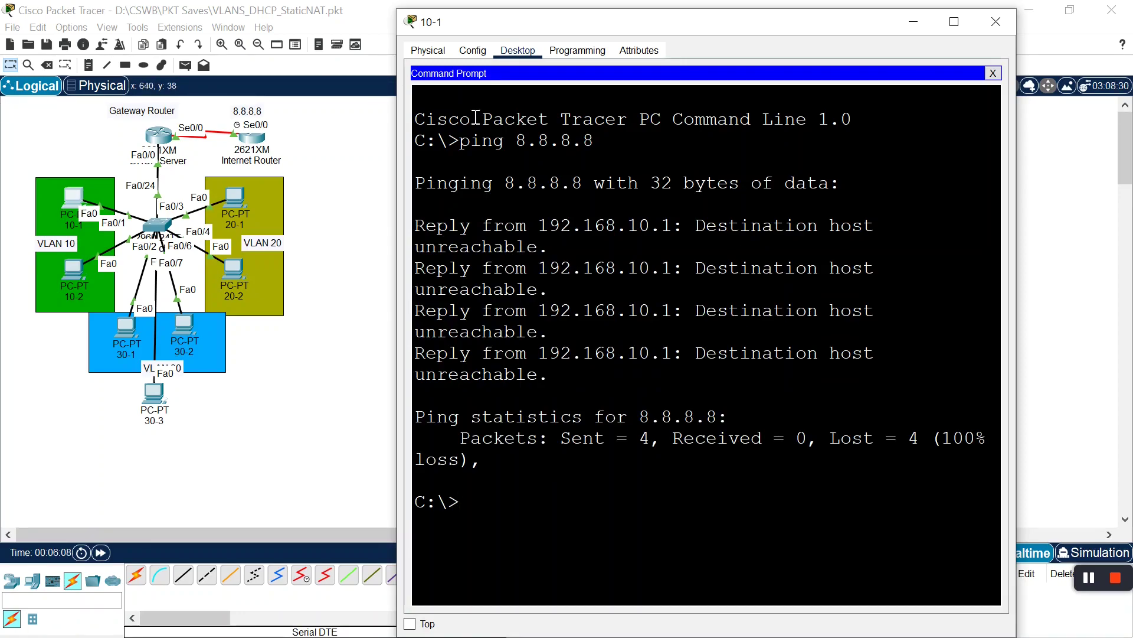
{"action": "left_click", "coordinate": [994, 24]}
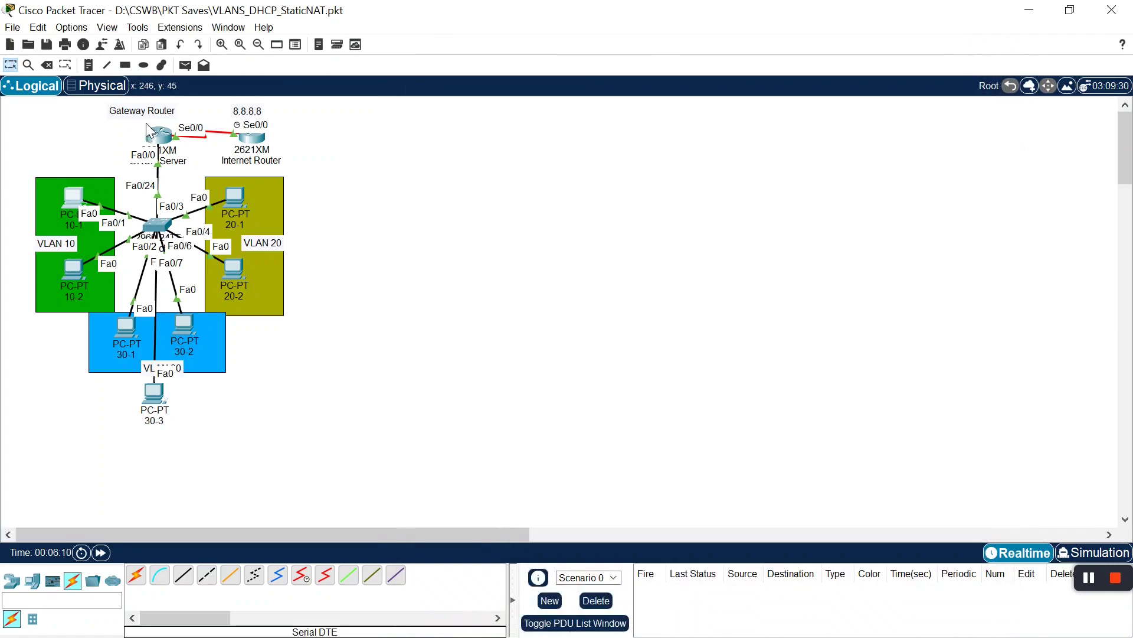
Exit configuration mode on the gateway router and show its IP routing table
{"action": "left_click", "coordinate": [161, 137]}
{"action": "left_click", "coordinate": [702, 309]}
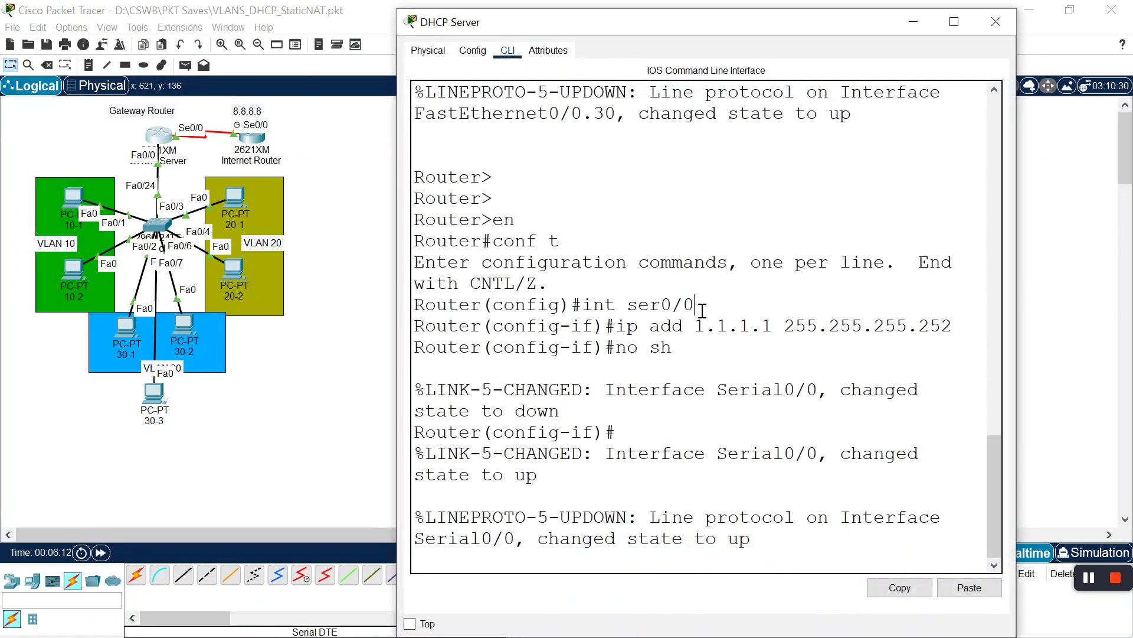
{"action": "key", "text": "Return"}
{"action": "key", "text": "Return"}
{"action": "key", "text": "Return"}
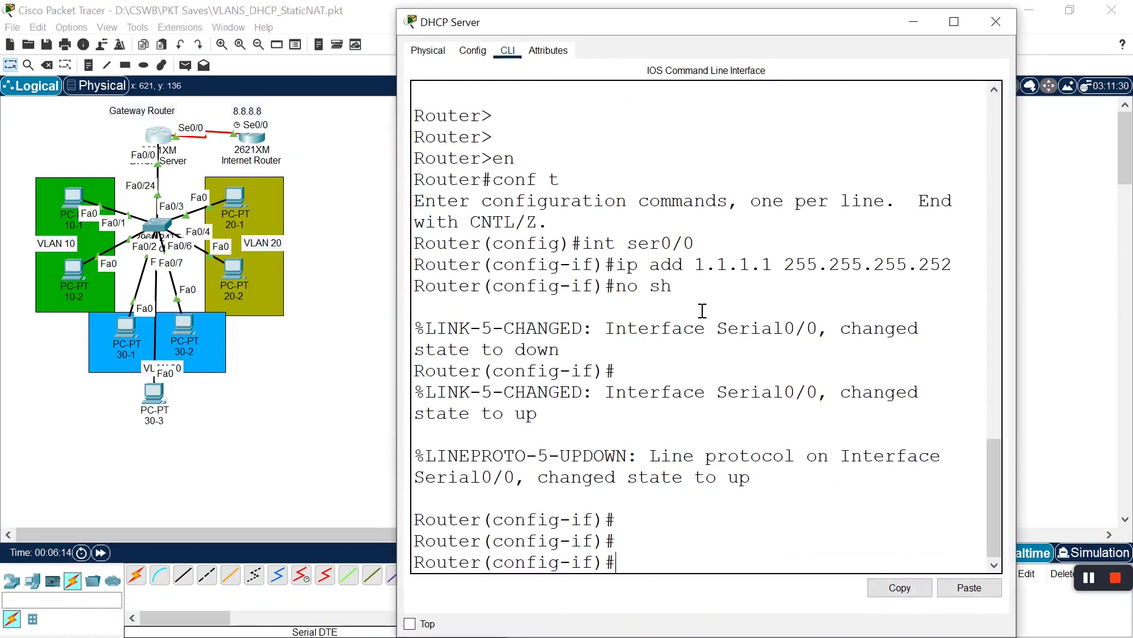
{"action": "key", "text": "ctrl+z"}
{"action": "key", "text": "Return"}
{"action": "key", "text": "Return"}
{"action": "type", "text": "sh "}
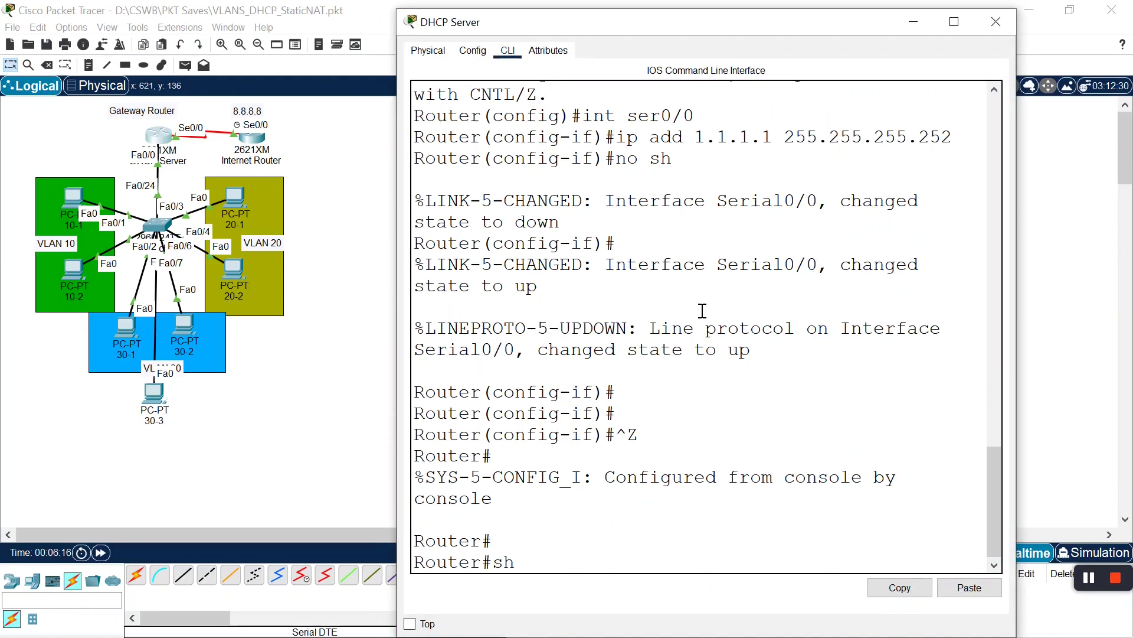
{"action": "type", "text": "ip r"}
{"action": "key", "text": "Return"}
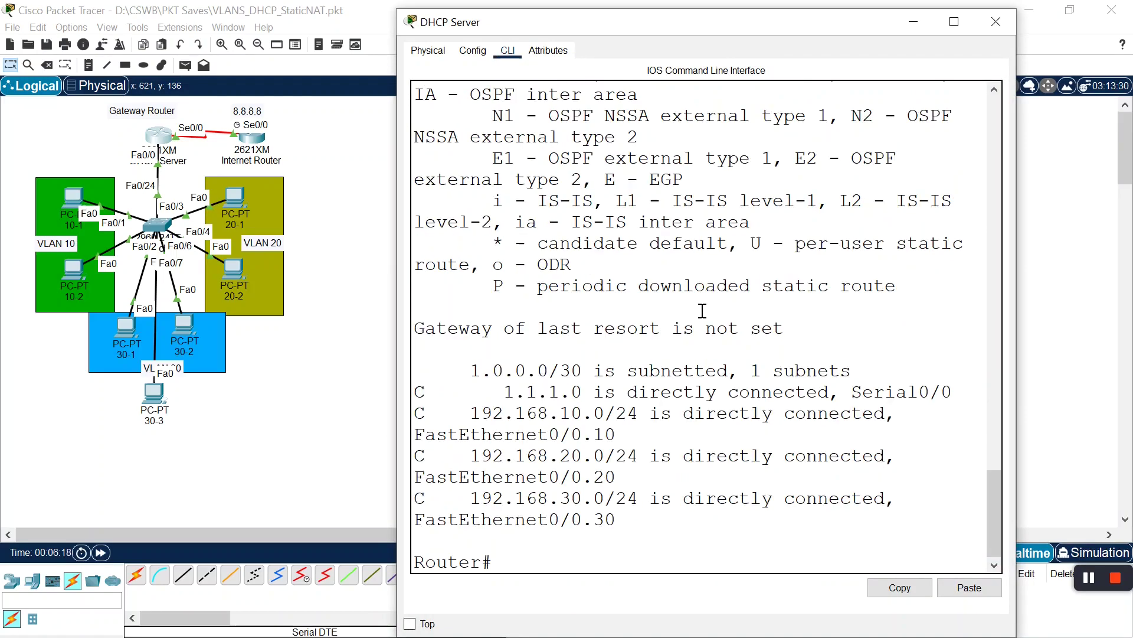
Examine the connected networks listed in the gateway router's routing table, including the serial link and the three VLAN subnets
{"action": "left_click_drag", "start_coordinate": [503, 392], "coordinate": [585, 391]}
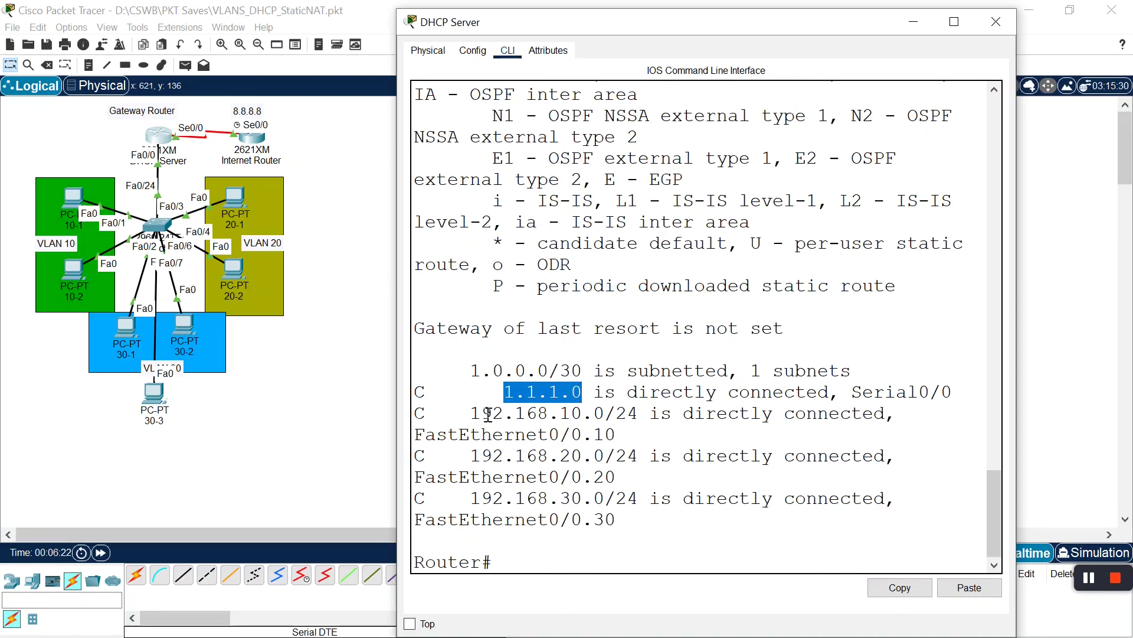
{"action": "left_click_drag", "start_coordinate": [470, 413], "coordinate": [618, 414]}
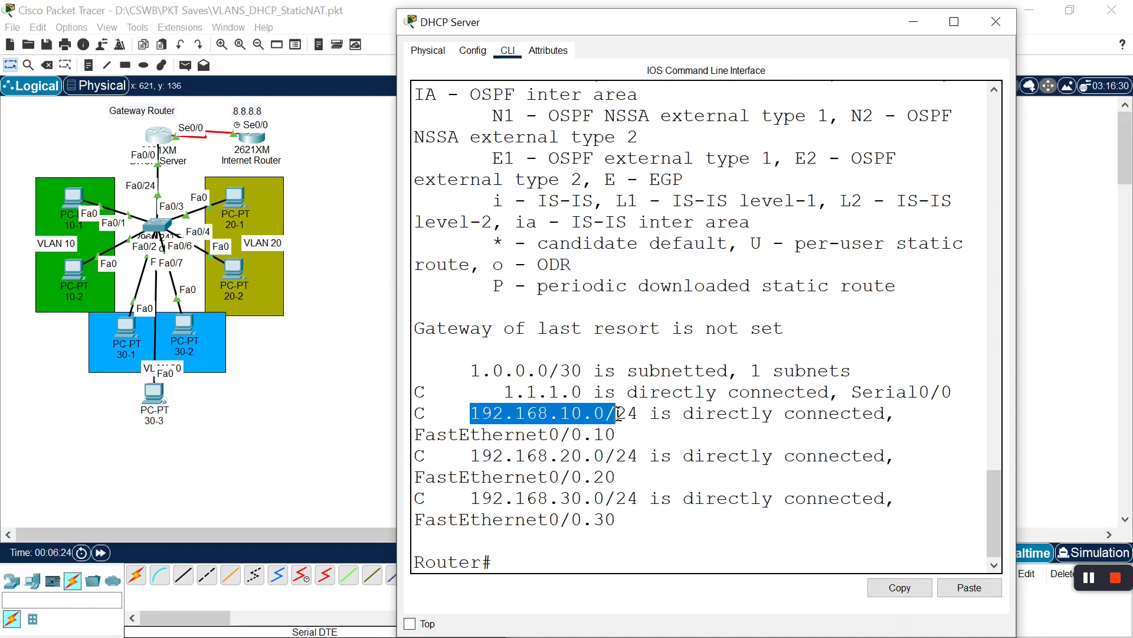
{"action": "left_click", "coordinate": [477, 460]}
{"action": "left_click_drag", "start_coordinate": [476, 459], "coordinate": [572, 457]}
{"action": "left_click_drag", "start_coordinate": [471, 500], "coordinate": [636, 505]}
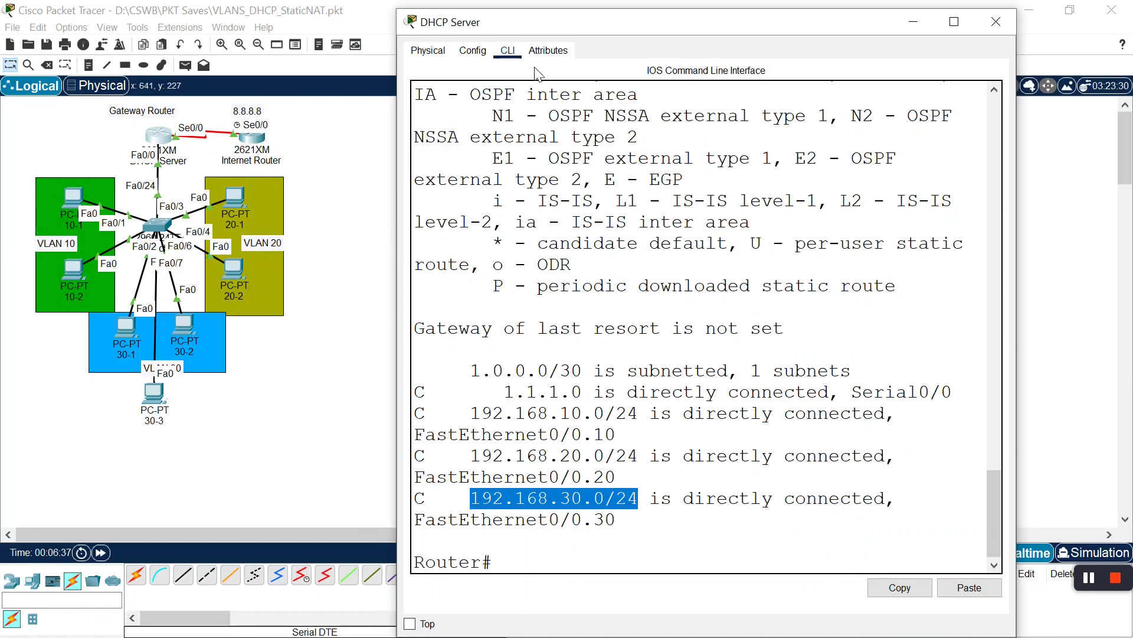
Switch to the Internet Router's command line and create loopback interface 1
{"action": "left_click", "coordinate": [909, 26]}
{"action": "left_click", "coordinate": [253, 139]}
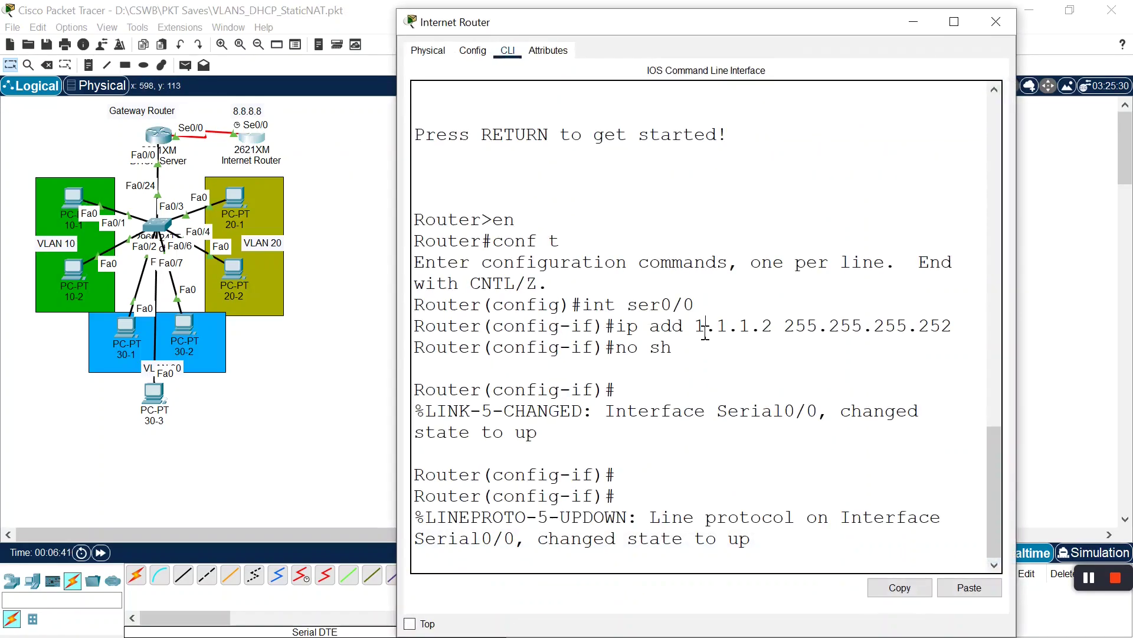
{"action": "right_click", "coordinate": [705, 334]}
{"action": "left_click", "coordinate": [637, 483]}
{"action": "key", "text": "Return"}
{"action": "key", "text": "Return"}
{"action": "type", "text": "int l1"}
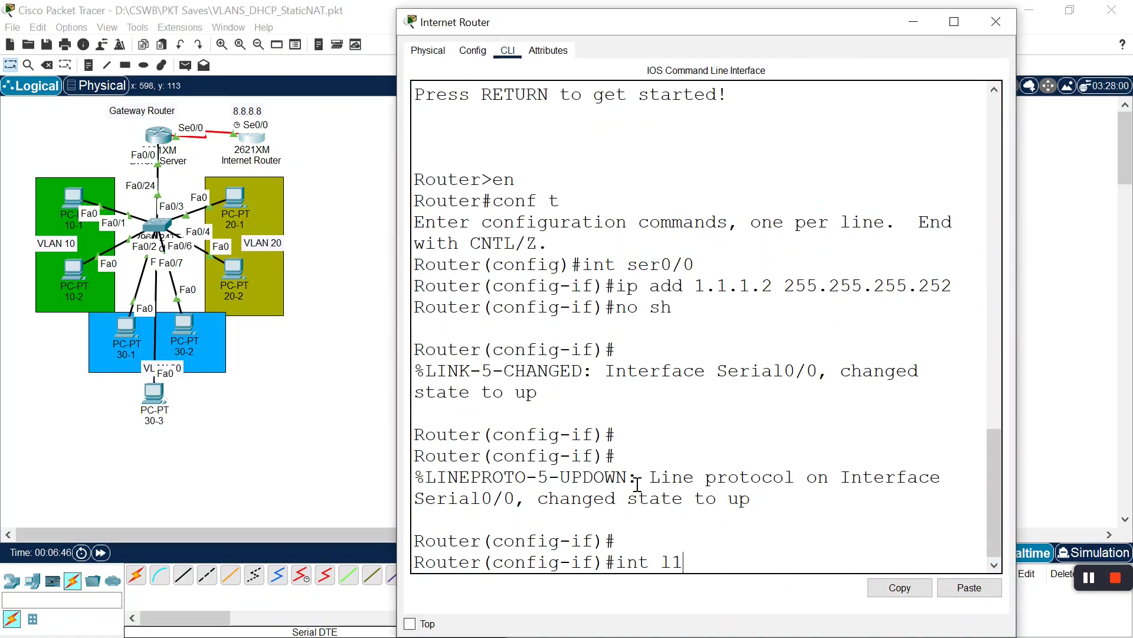
{"action": "key", "text": "Return"}
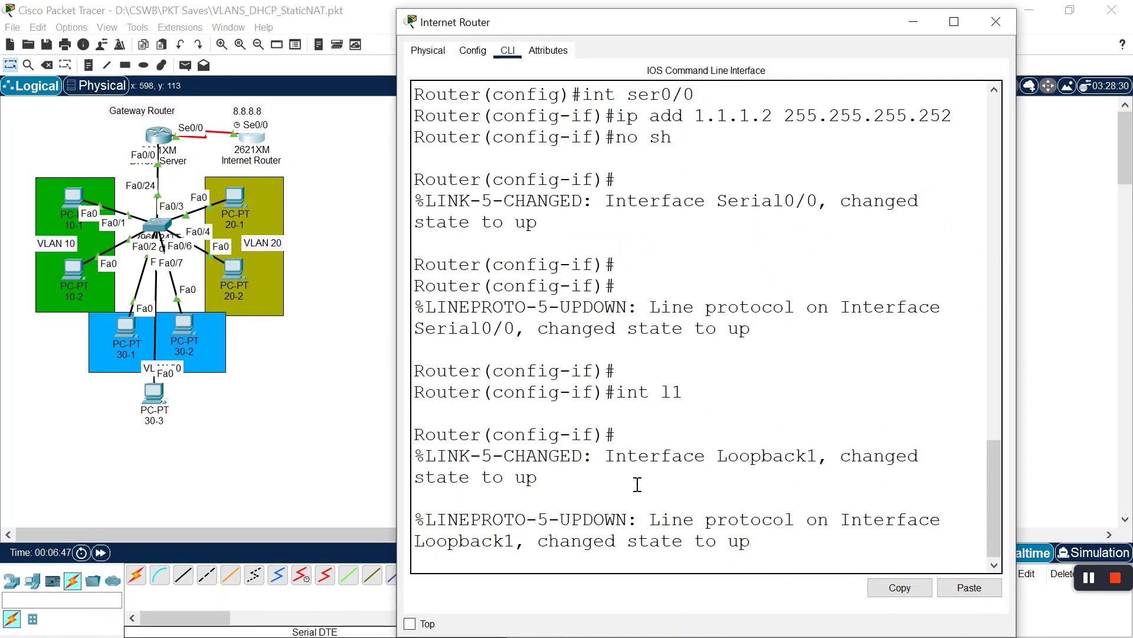
Assign IP address 8.8.8.8 with mask 255.255.255.0 to the Internet Router's Loopback1 interface
{"action": "type", "text": "ip add 8.8.8.8"}
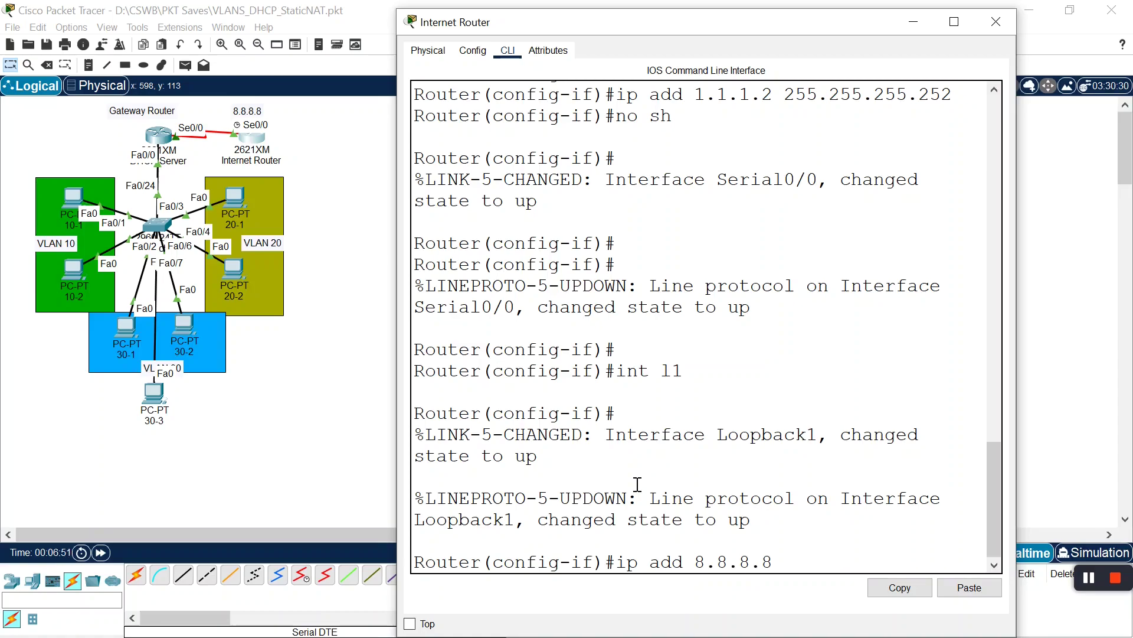
{"action": "type", "text": " 255.255.255.0"}
{"action": "key", "text": "Return"}
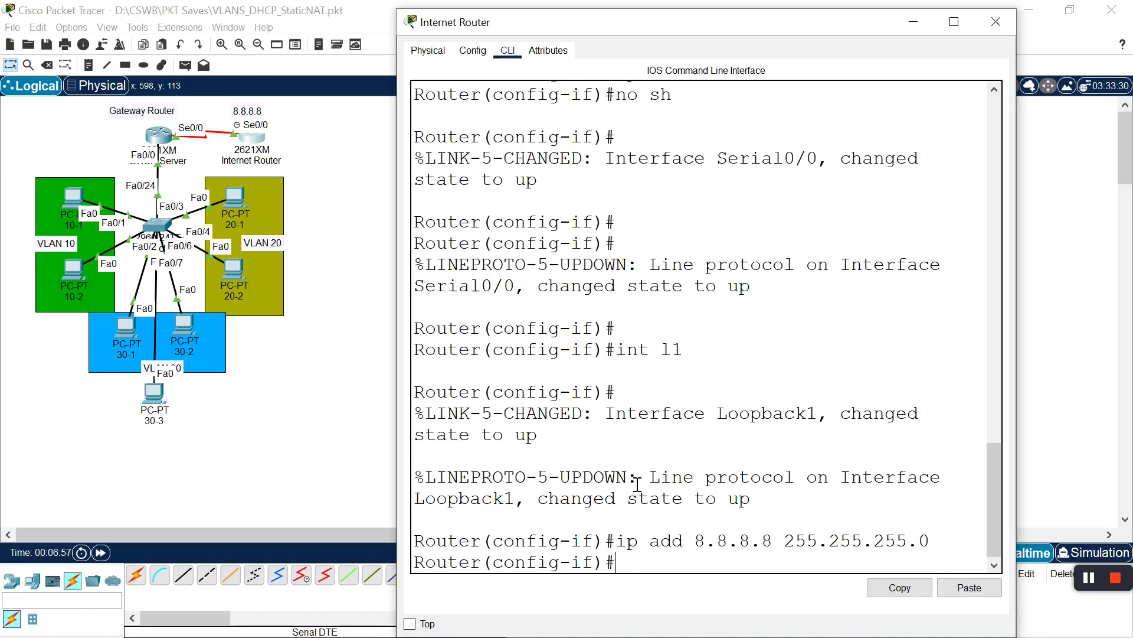
Exit configuration mode on the Internet Router, save its configuration with wr, and close the router window
{"action": "key", "text": "ctrl+z"}
{"action": "key", "text": "Return"}
{"action": "key", "text": "Return"}
{"action": "type", "text": "wr"}
{"action": "key", "text": "Return"}
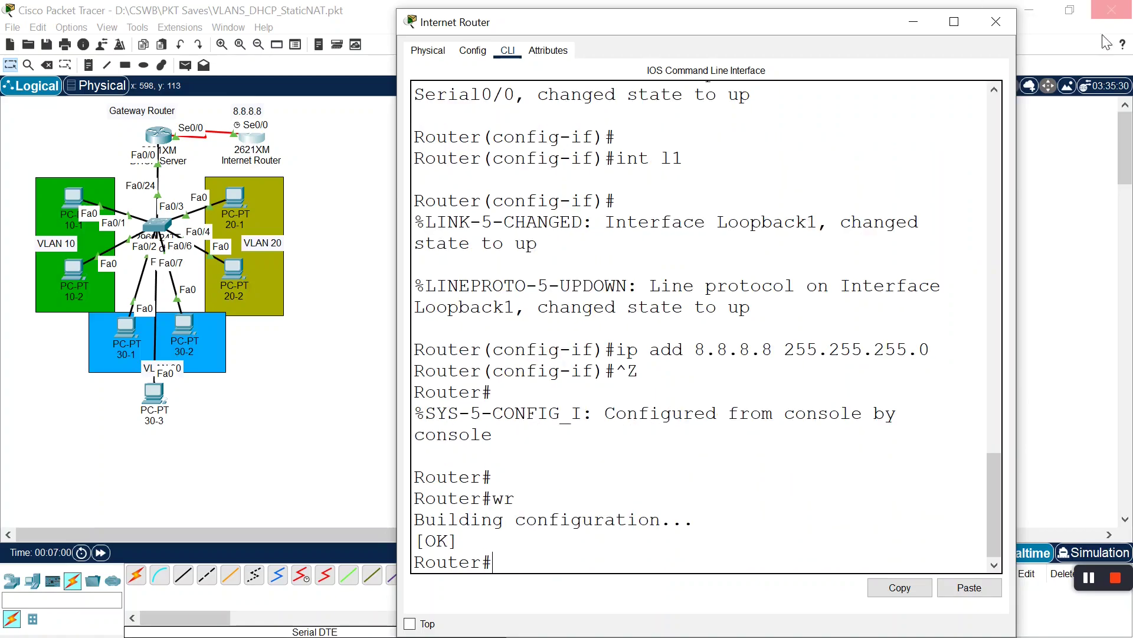
{"action": "left_click", "coordinate": [996, 22]}
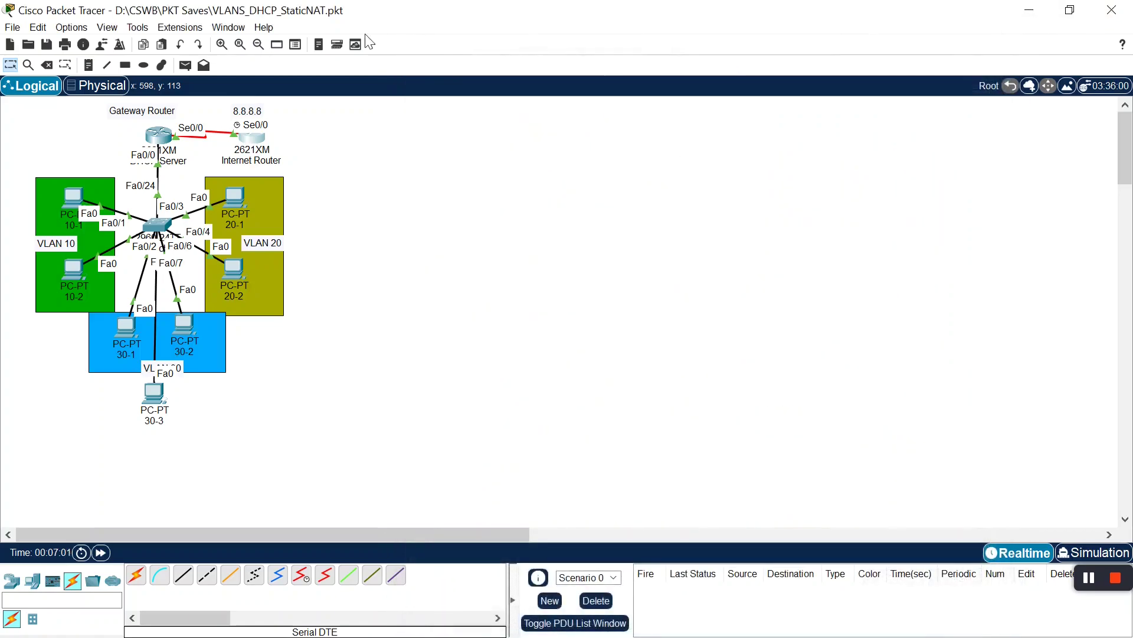
Repeat the ping to 8.8.8.8 from PC 10-1's command prompt and close the PC window
{"action": "left_click", "coordinate": [72, 204]}
{"action": "left_click", "coordinate": [832, 154]}
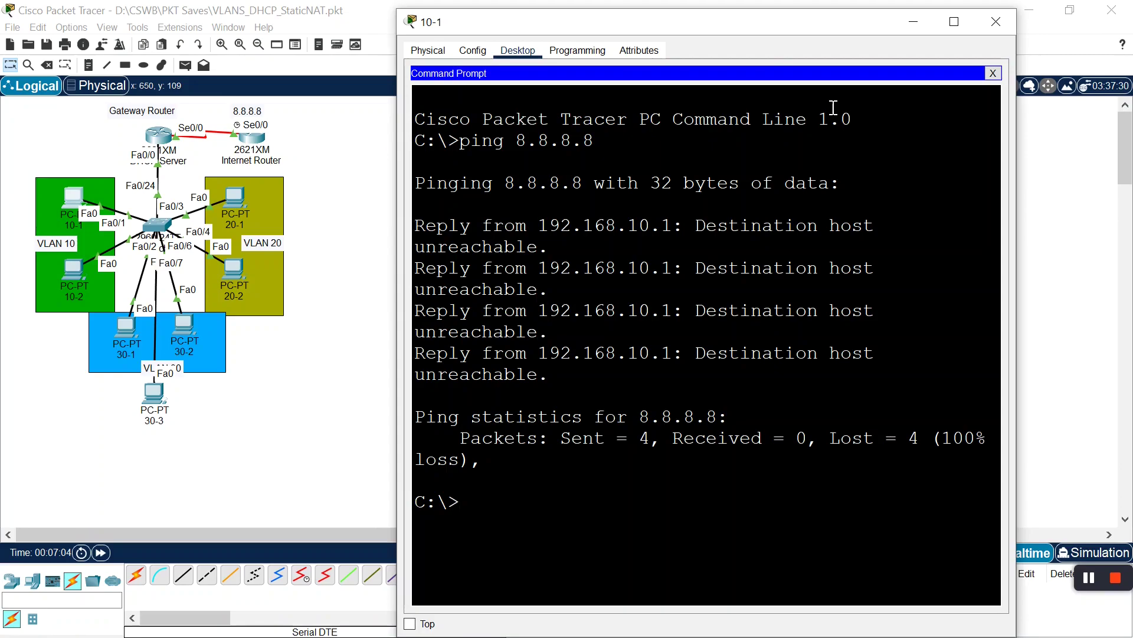
{"action": "key", "text": "Up"}
{"action": "key", "text": "Return"}
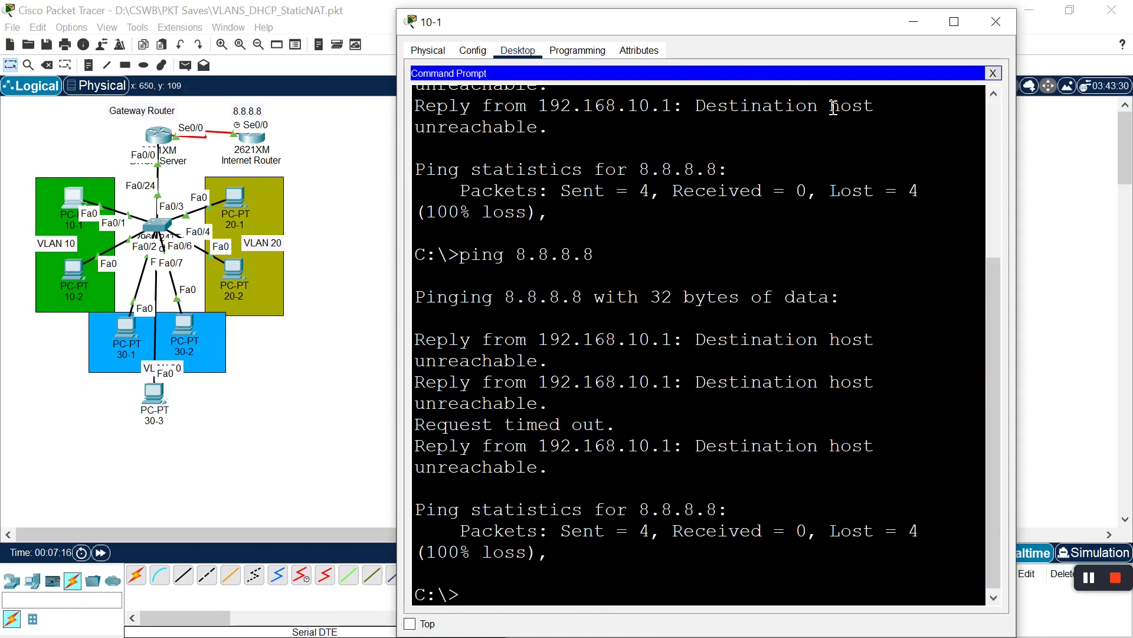
{"action": "left_click", "coordinate": [998, 21]}
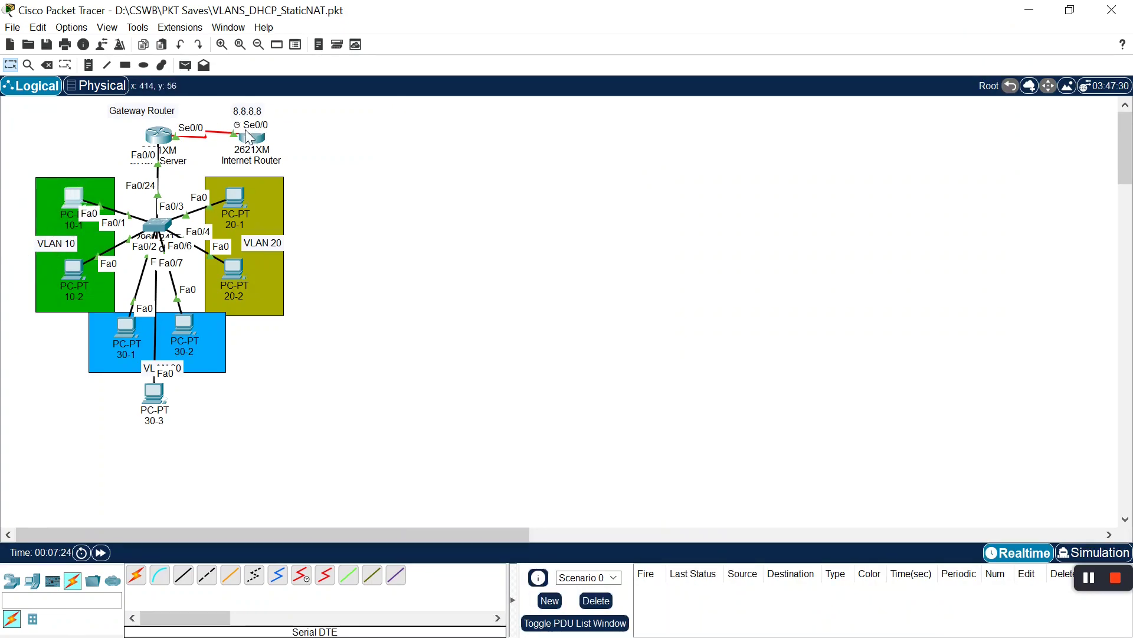
Review the gateway router's routing table entries and enter global configuration mode with conf t
{"action": "left_click", "coordinate": [158, 136]}
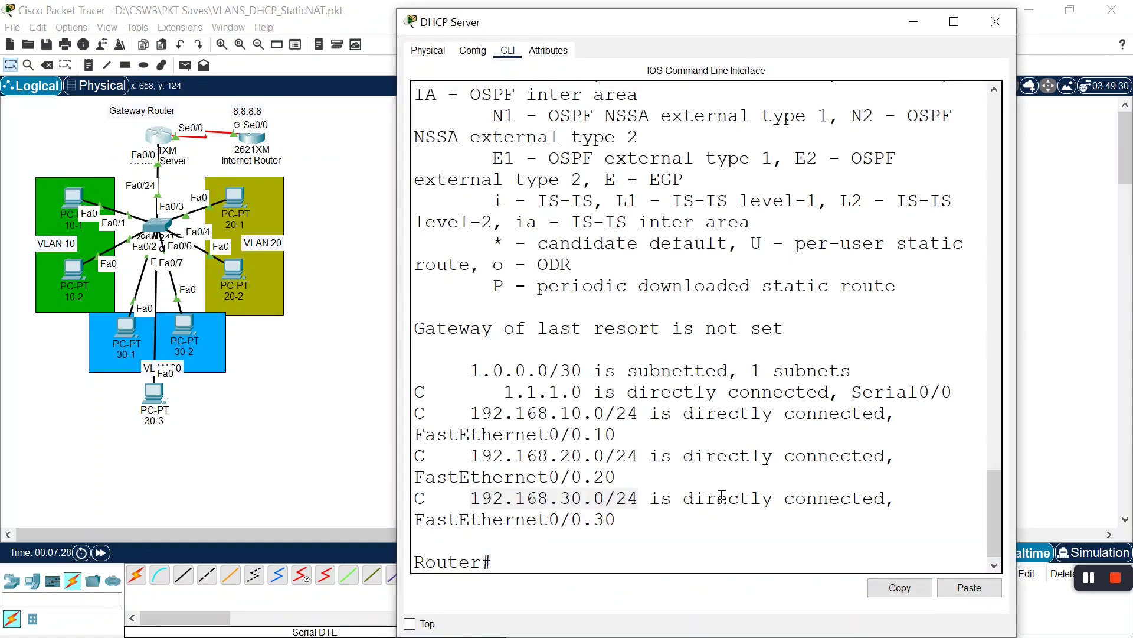
{"action": "left_click_drag", "start_coordinate": [470, 370], "coordinate": [626, 524]}
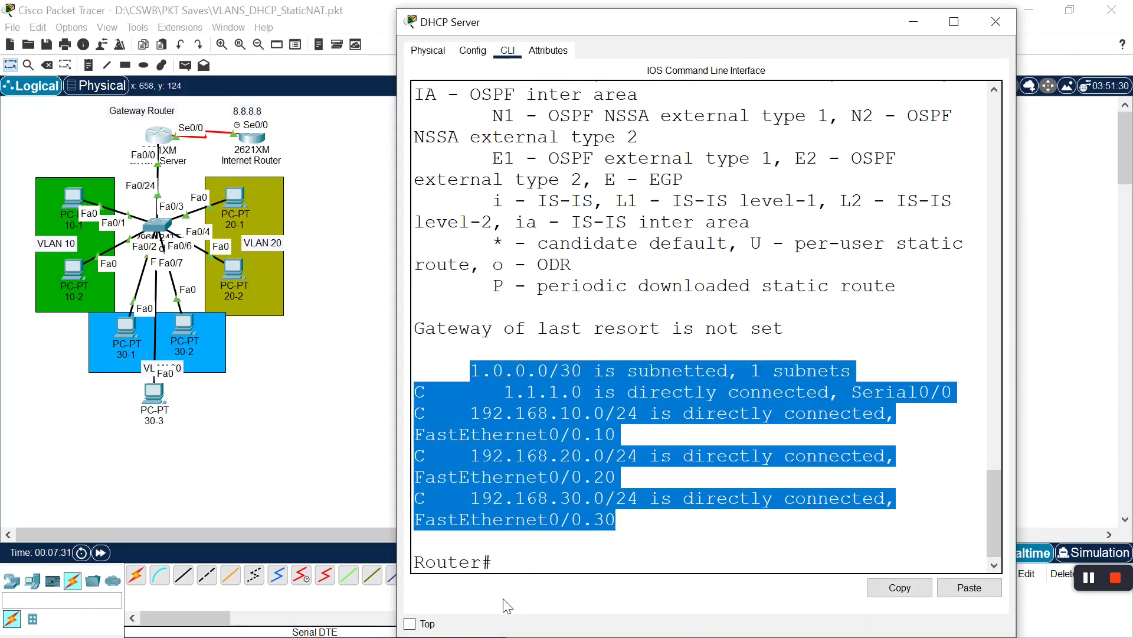
{"action": "left_click", "coordinate": [522, 565]}
{"action": "type", "text": "conf t"}
{"action": "key", "text": "BackSpace"}
{"action": "key", "text": "BackSpace"}
{"action": "key", "text": "BackSpace"}
{"action": "key", "text": "BackSpace"}
{"action": "type", "text": "nft"}
{"action": "key", "text": "Return"}
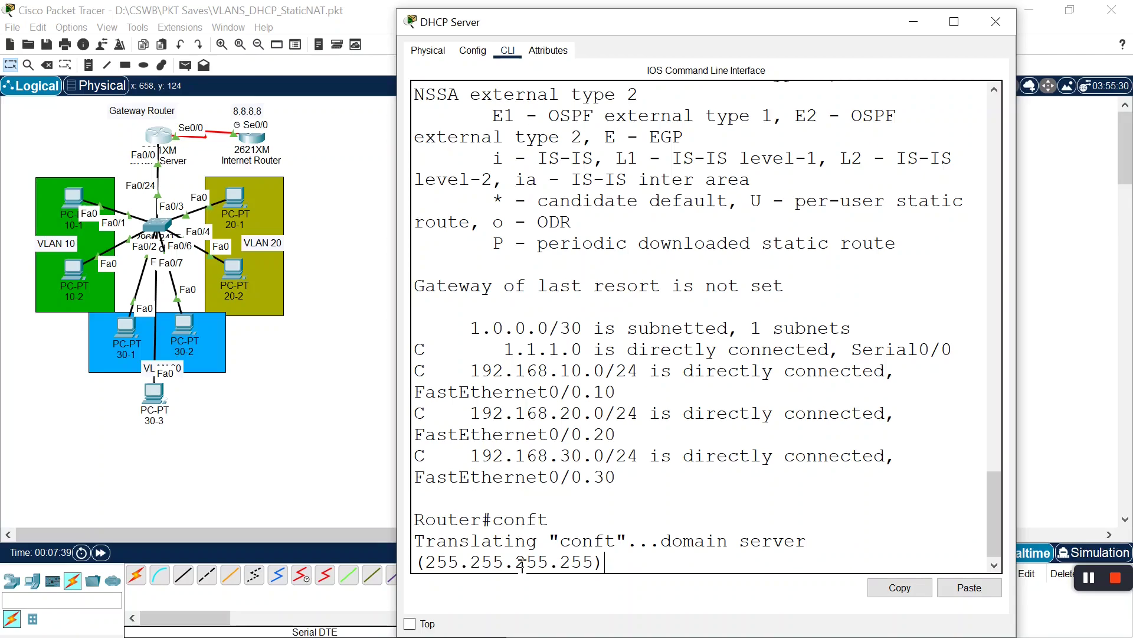
{"action": "type", "text": "conf t"}
{"action": "key", "text": "Return"}
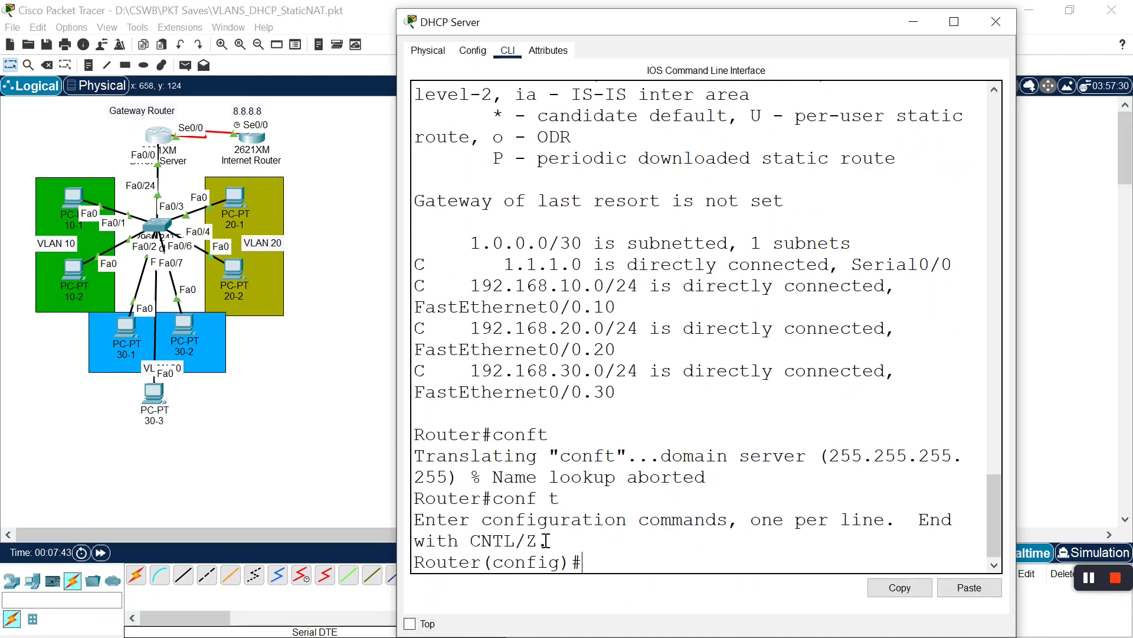
Add a static route on the gateway router to 8.8.8.0 with mask 255.255.255.0 through ser0/0
{"action": "type", "text": "ip route 8.8"}
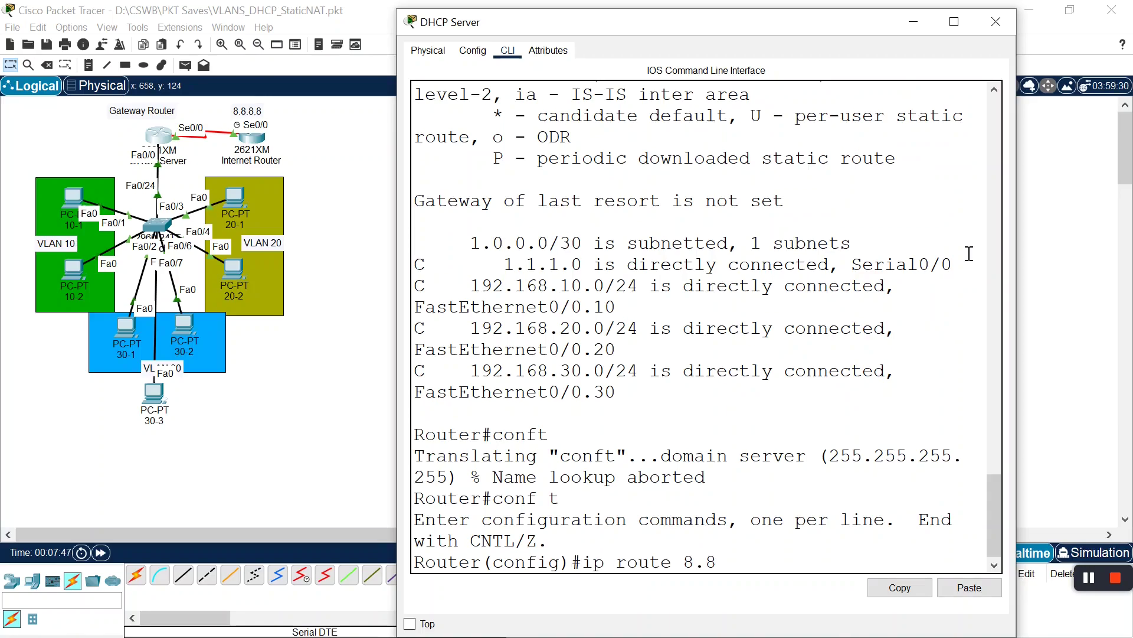
{"action": "type", "text": ".8.0 255.255.255.0"}
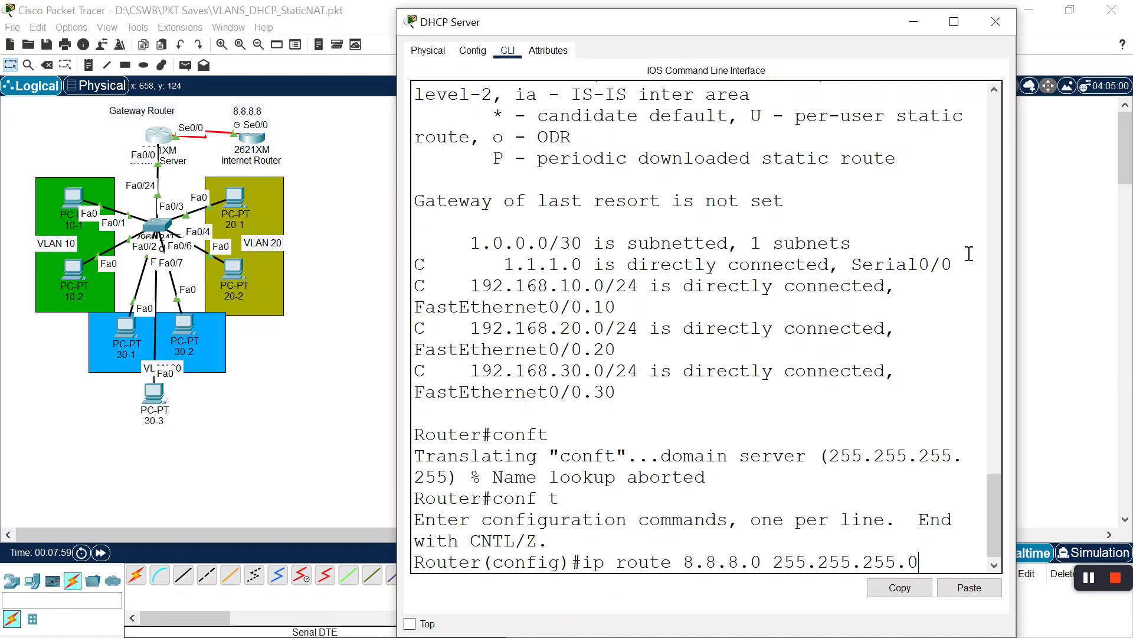
{"action": "type", "text": "ser0/0"}
{"action": "key", "text": "Return"}
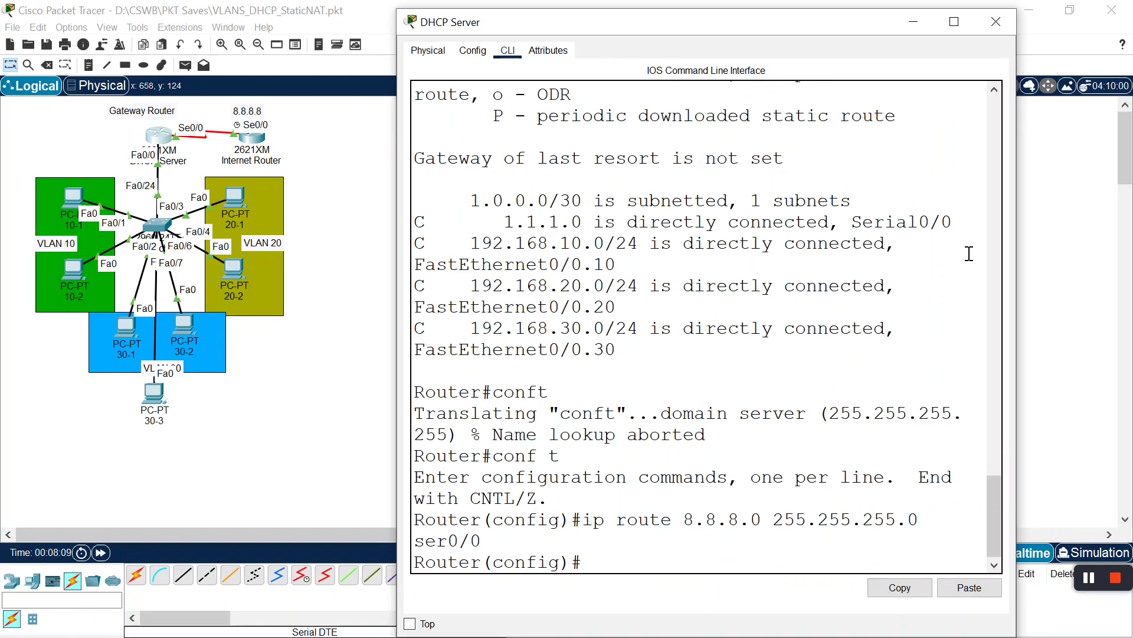
Exit configuration mode on the gateway router and check its IP routing table for the static route to 8.8.8.0
{"action": "key", "text": "ctrl+z"}
{"action": "key", "text": "Return"}
{"action": "key", "text": "Return"}
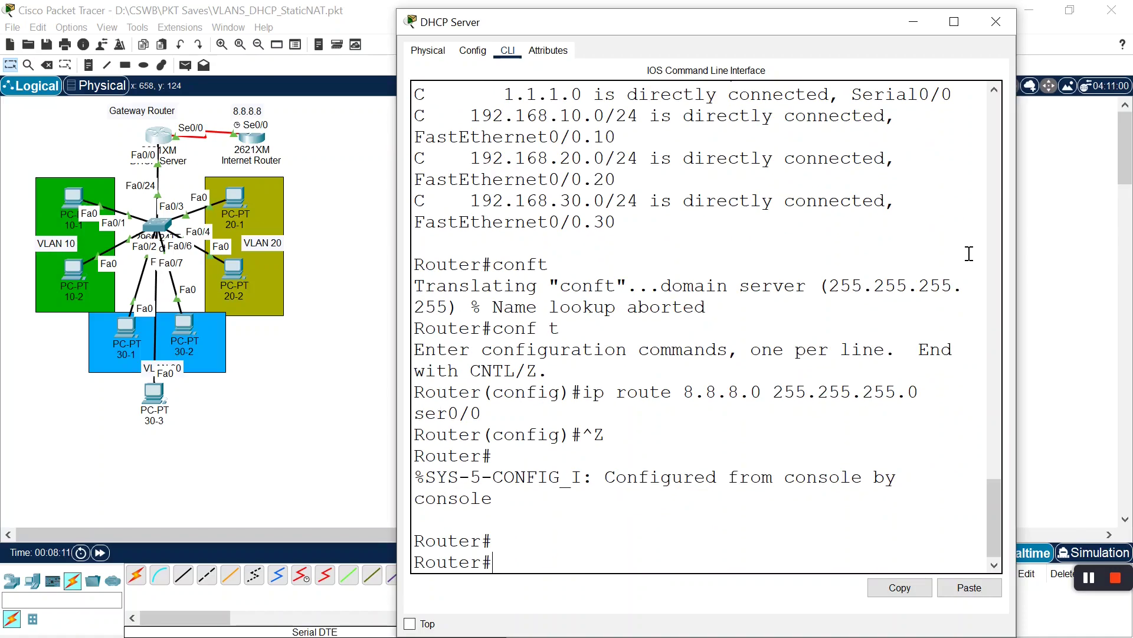
{"action": "type", "text": "sh ip ro"}
{"action": "key", "text": "Return"}
{"action": "type", "text": "]"}
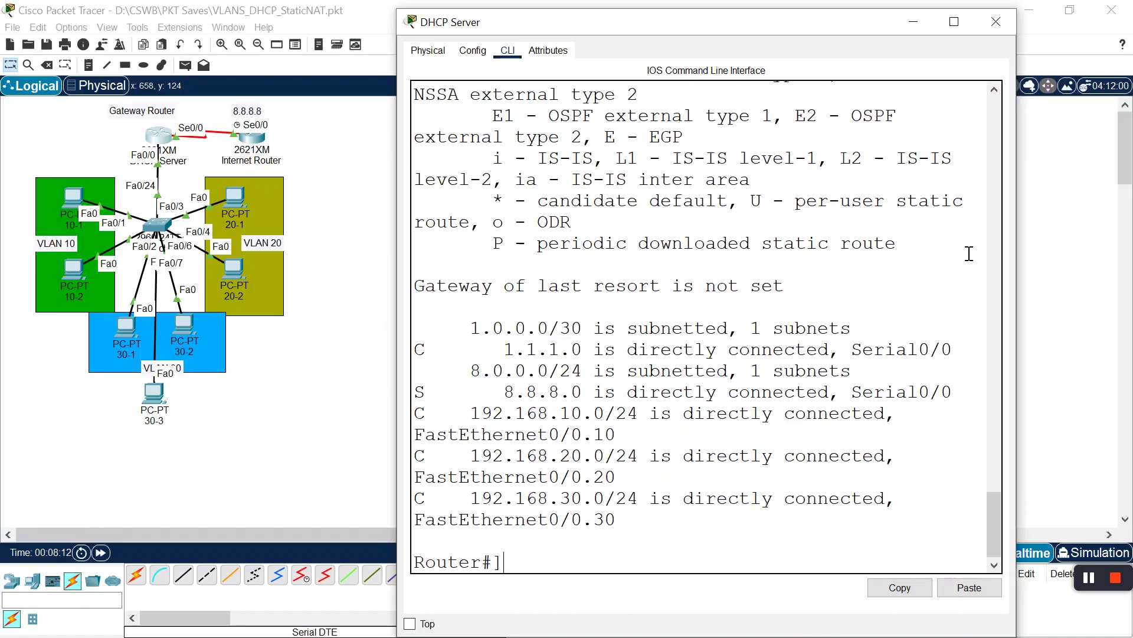
{"action": "left_click_drag", "start_coordinate": [504, 392], "coordinate": [955, 394]}
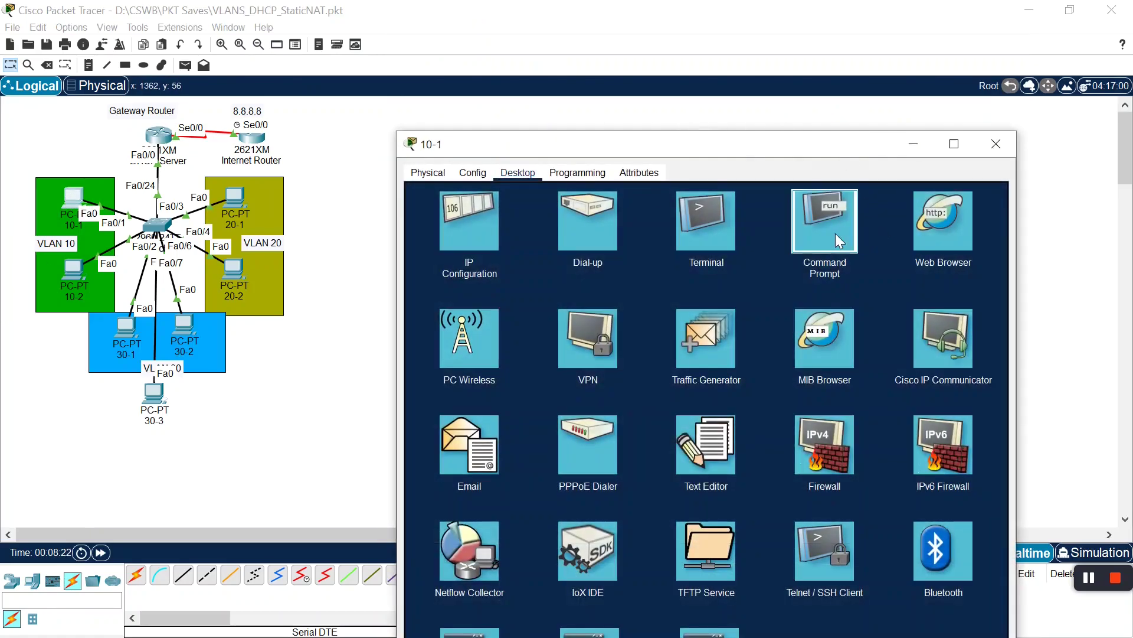
Ping 8.8.8.8 from PC 10-1's command prompt with the static route in place, and close the PC window
{"action": "left_click", "coordinate": [834, 233]}
{"action": "left_click_drag", "start_coordinate": [790, 148], "coordinate": [791, 42]}
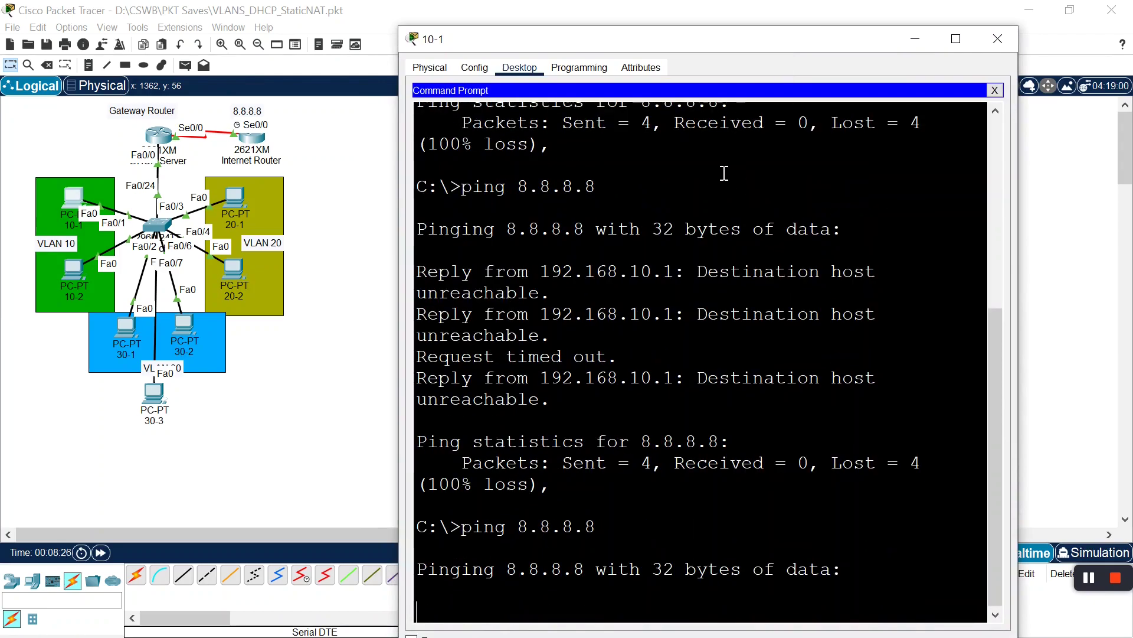
{"action": "left_click_drag", "start_coordinate": [678, 44], "coordinate": [682, 24]}
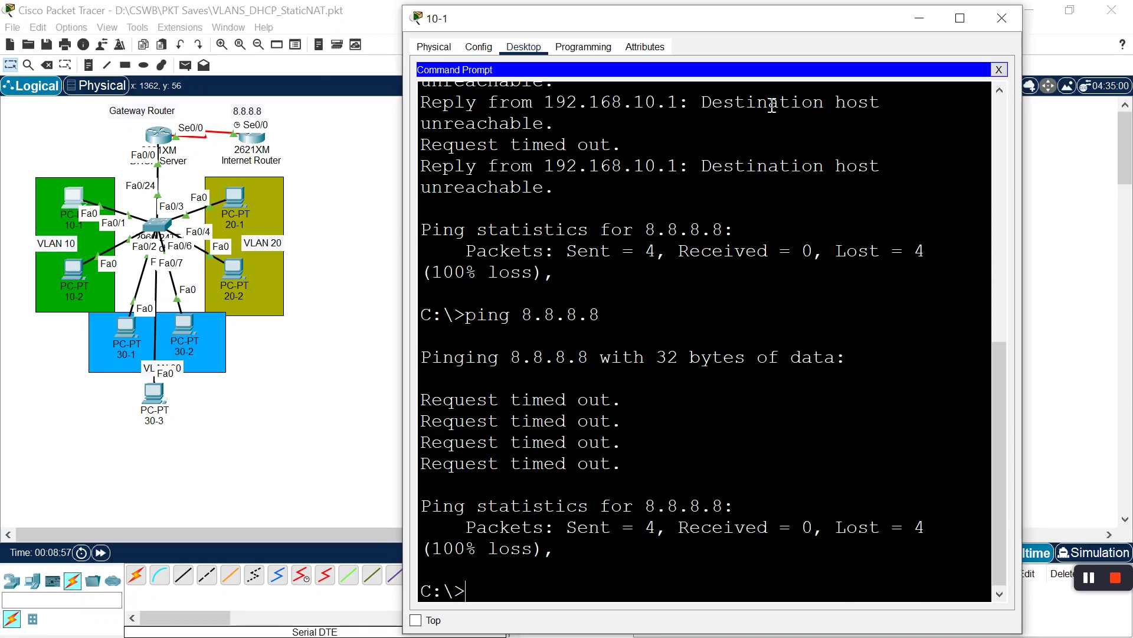
{"action": "left_click", "coordinate": [992, 21]}
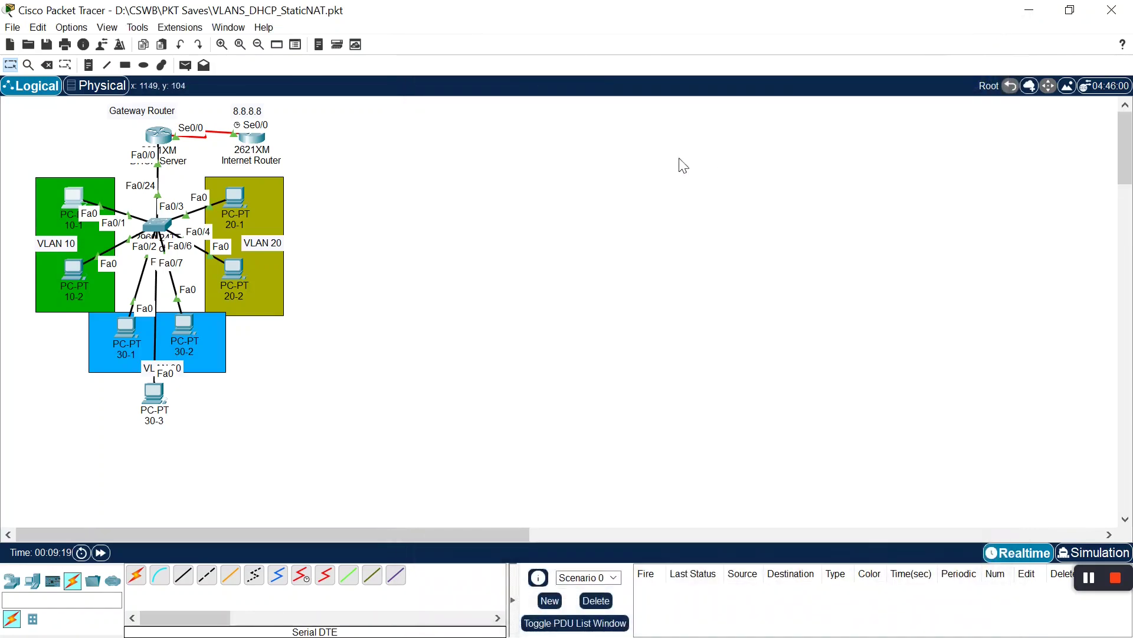
Reopen the gateway router's command line and enter global configuration mode
{"action": "left_click", "coordinate": [157, 138]}
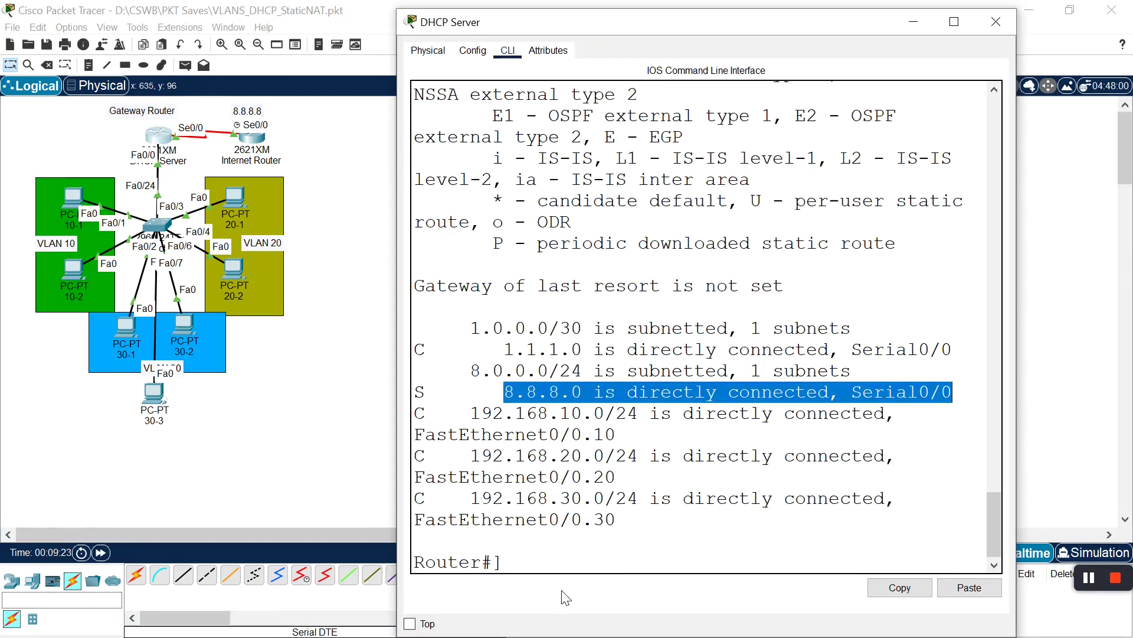
{"action": "left_click", "coordinate": [573, 564]}
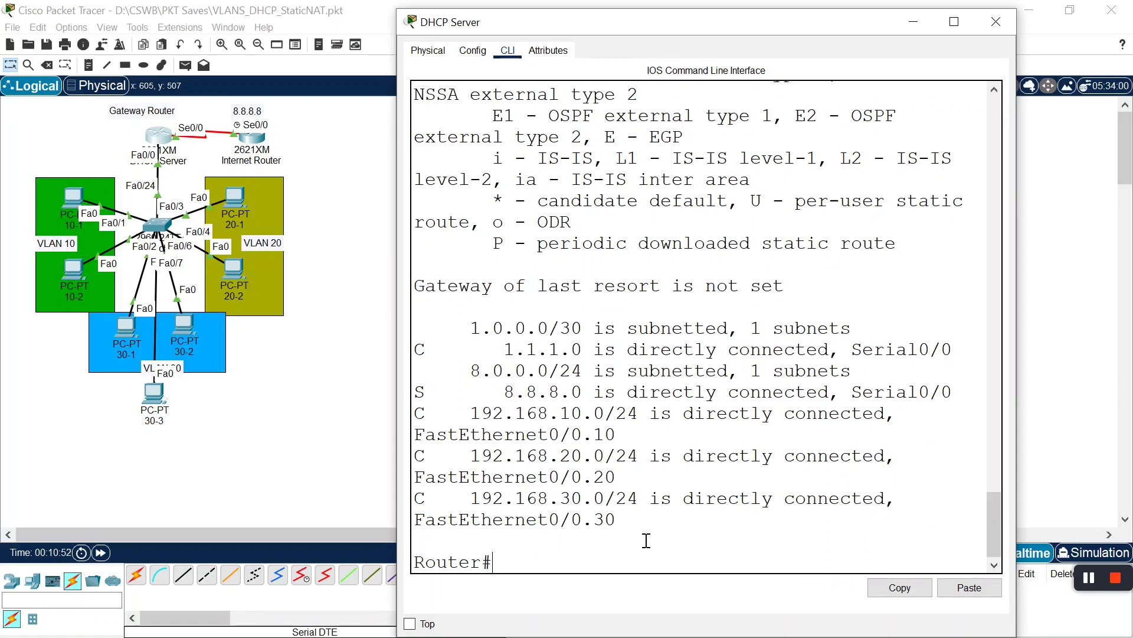
{"action": "type", "text": "ocnf t"}
{"action": "key", "text": "Return"}
{"action": "type", "text": "conf t"}
{"action": "key", "text": "Return"}
Set the gateway router's subinterface fa0/0.10 as a NAT inside interface
{"action": "type", "text": "int ser"}
{"action": "key", "text": "BackSpace"}
{"action": "key", "text": "BackSpace"}
{"action": "key", "text": "BackSpace"}
{"action": "type", "text": "fa0/0.10"}
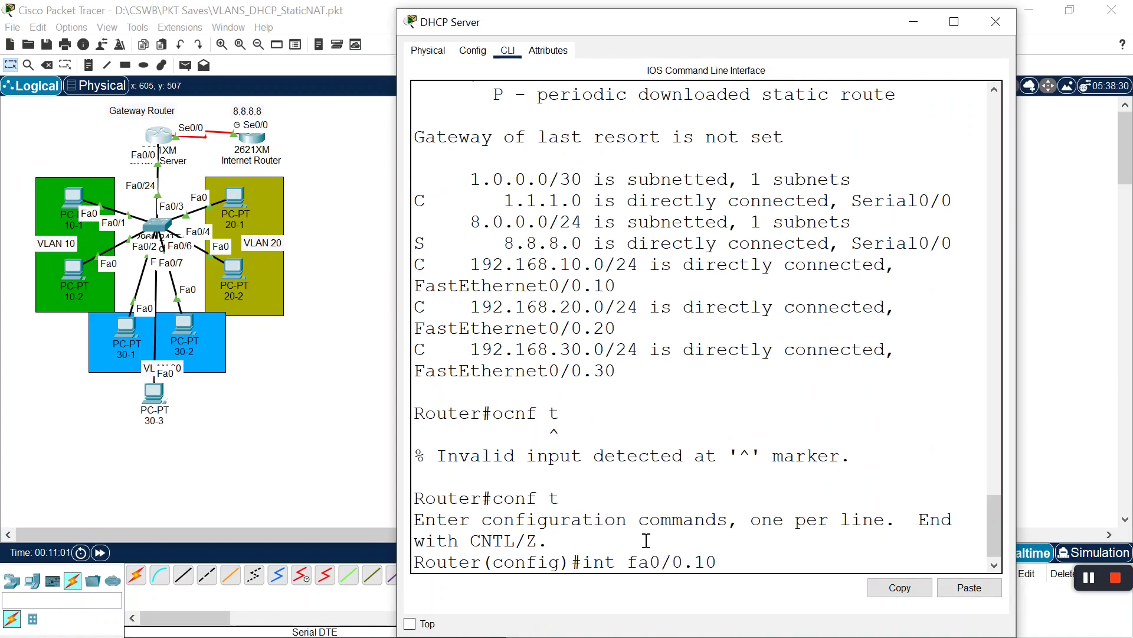
{"action": "key", "text": "Return"}
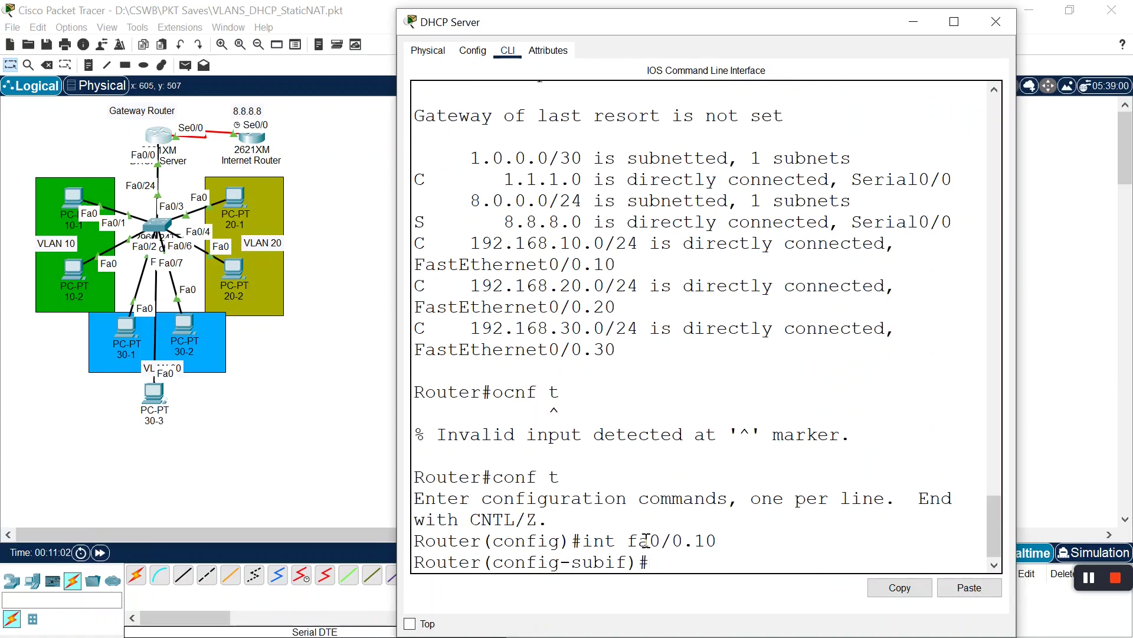
{"action": "type", "text": "ip nat inside"}
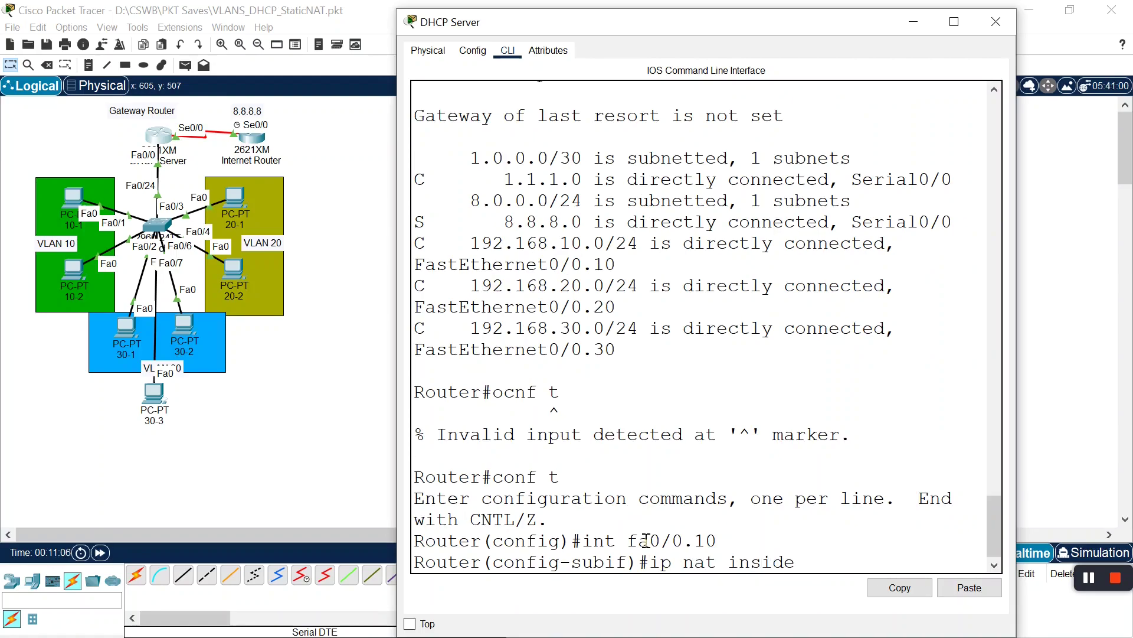
{"action": "key", "text": "Return"}
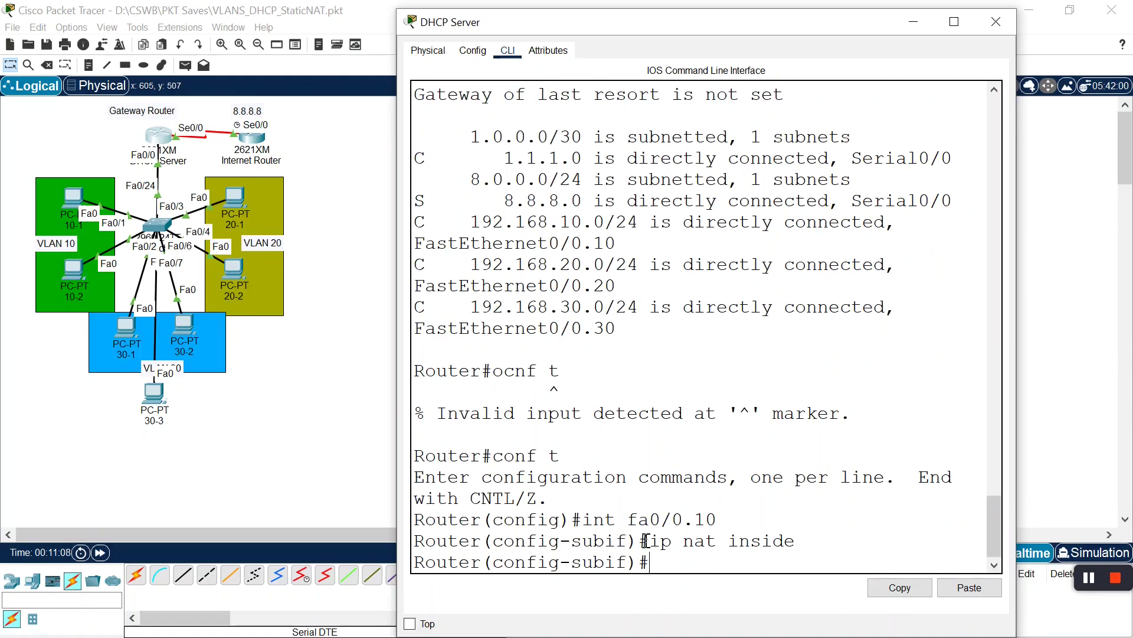
{"action": "left_click_drag", "start_coordinate": [798, 541], "coordinate": [649, 541]}
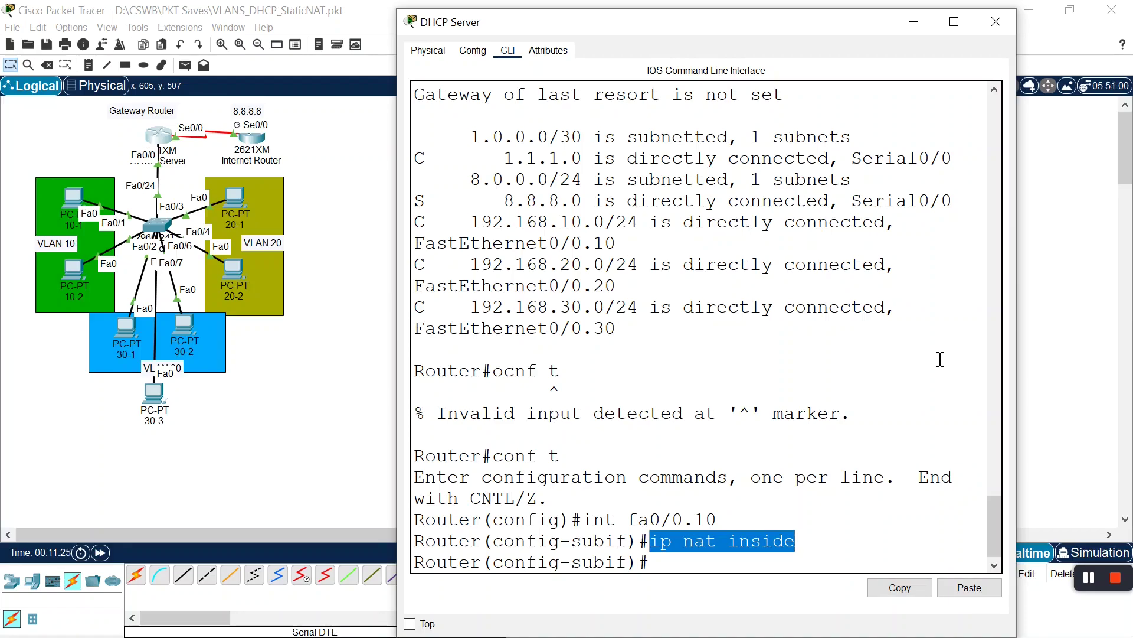
Set the gateway router's subinterface fa0/0.20 as a NAT inside interface
{"action": "left_click", "coordinate": [760, 564]}
{"action": "type", "text": "int fa0"}
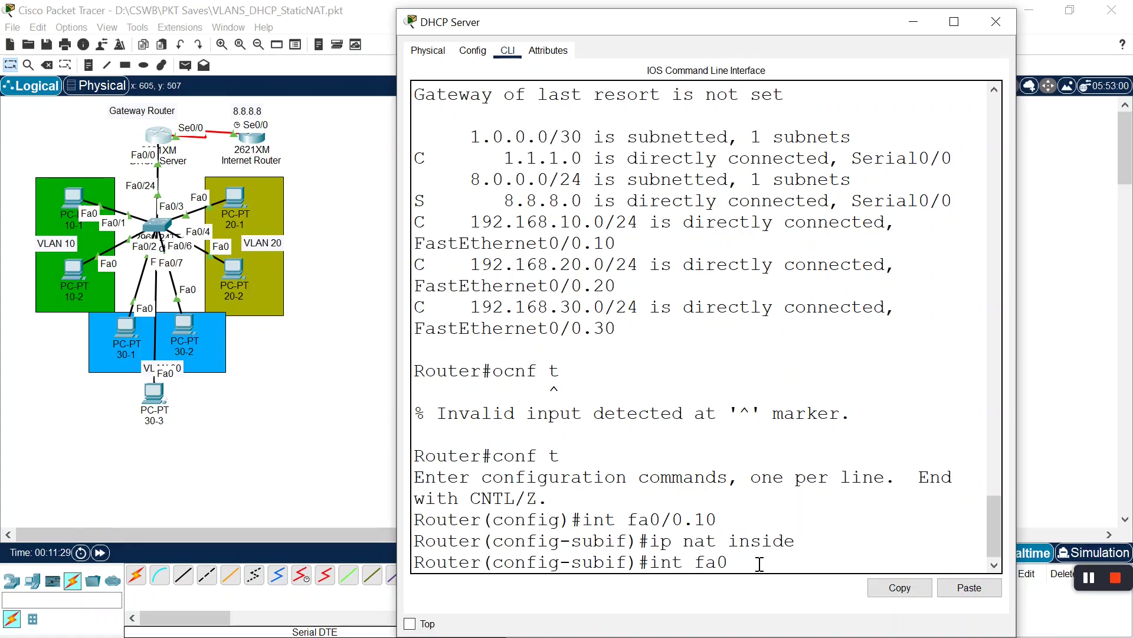
{"action": "type", "text": "/0.20"}
{"action": "key", "text": "Return"}
{"action": "type", "text": "ip nat sin"}
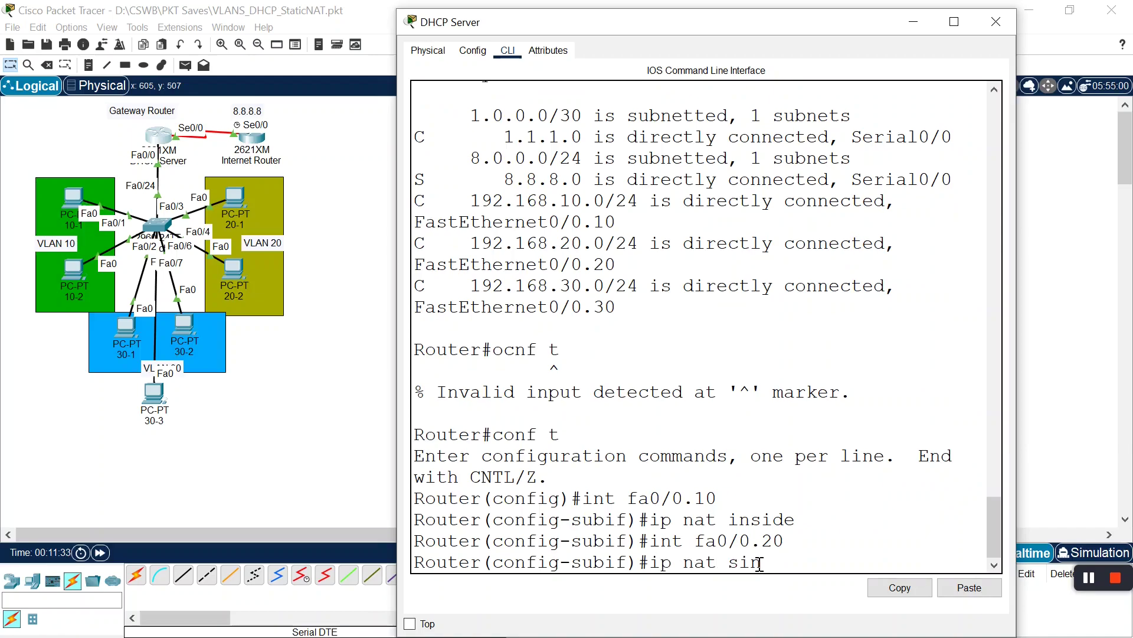
{"action": "key", "text": "Tab"}
{"action": "key", "text": "BackSpace"}
{"action": "key", "text": "BackSpace"}
{"action": "key", "text": "BackSpace"}
{"action": "type", "text": "ins"}
{"action": "key", "text": "Tab"}
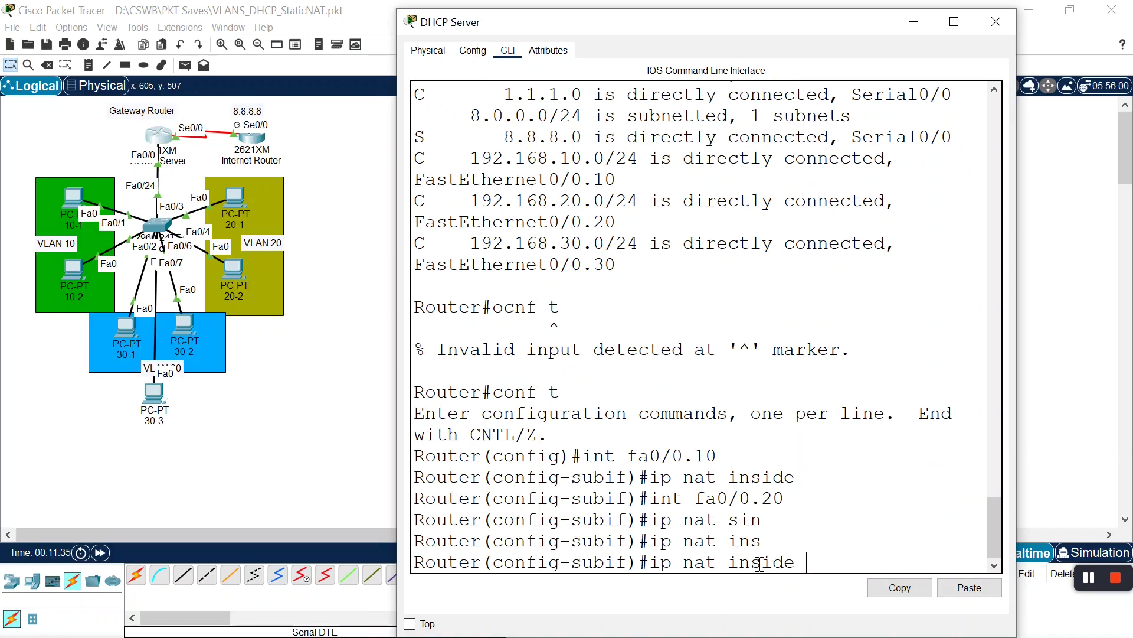
{"action": "key", "text": "Return"}
Set the gateway router's subinterface fa0/0.30 as a NAT inside interface
{"action": "type", "text": "int fa0/"}
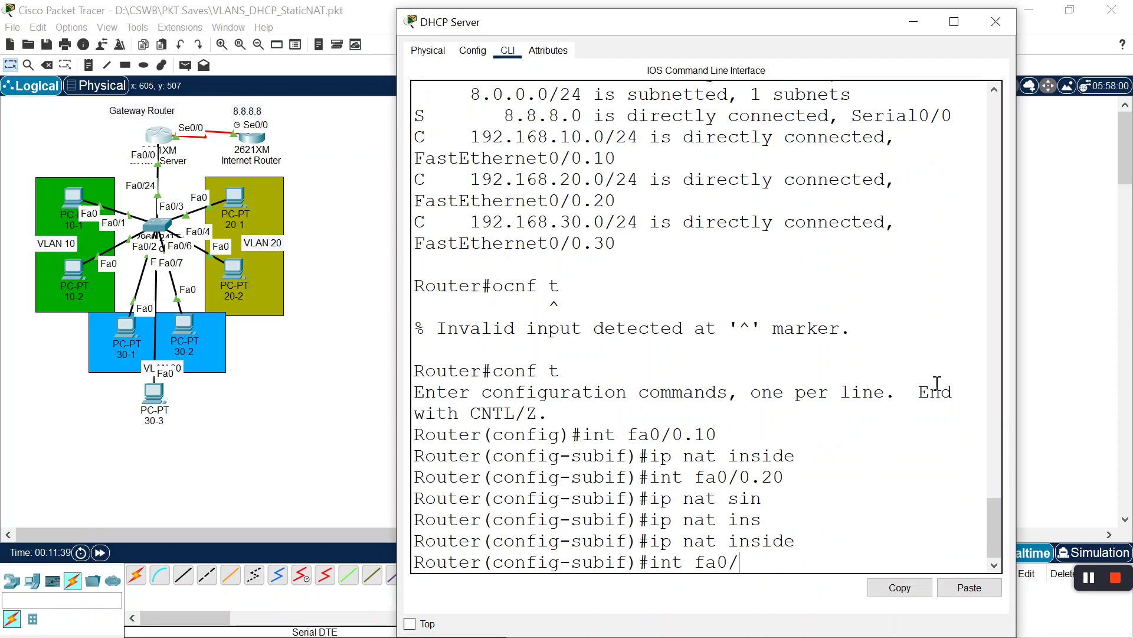
{"action": "type", "text": "0.30"}
{"action": "key", "text": "Return"}
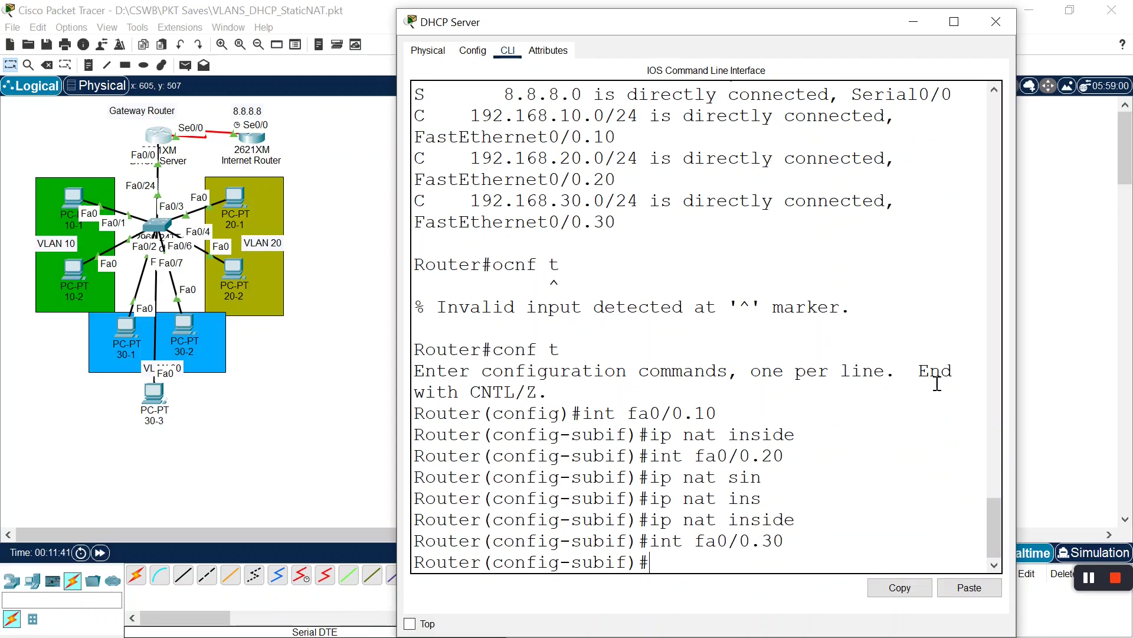
{"action": "type", "text": "ip na"}
{"action": "key", "text": "Tab"}
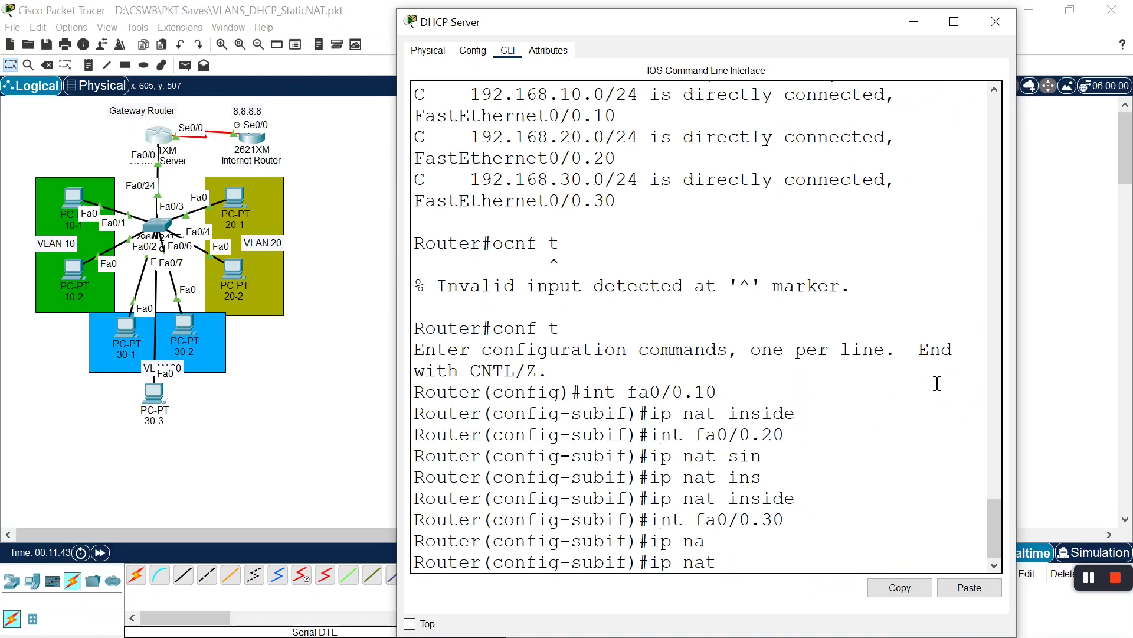
{"action": "type", "text": "ins"}
{"action": "key", "text": "Tab"}
{"action": "key", "text": "Return"}
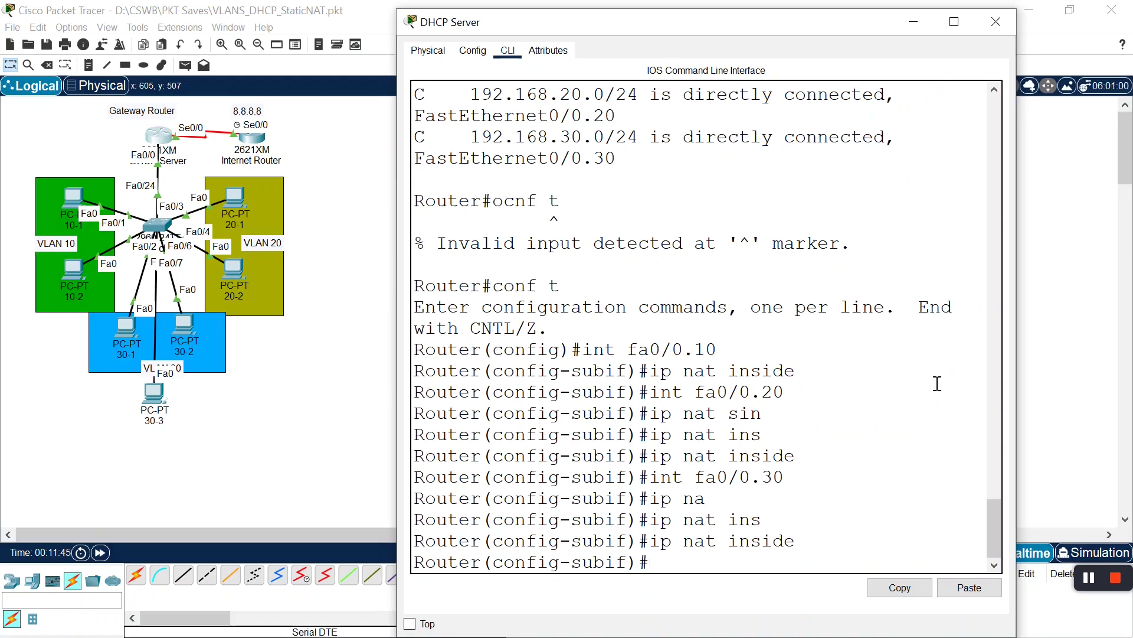
Set the gateway router's serial interface ser0/0 as the NAT outside interface
{"action": "type", "text": "int"}
{"action": "type", "text": "ser0/0"}
{"action": "key", "text": "Return"}
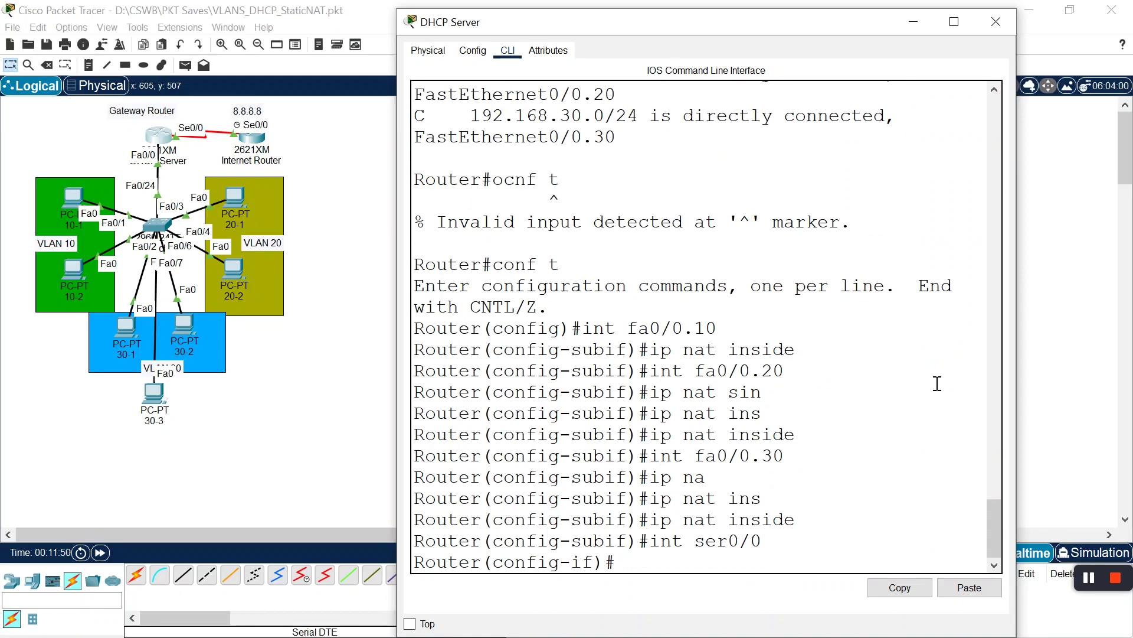
{"action": "type", "text": "ip nat out"}
{"action": "key", "text": "Tab"}
{"action": "key", "text": "Return"}
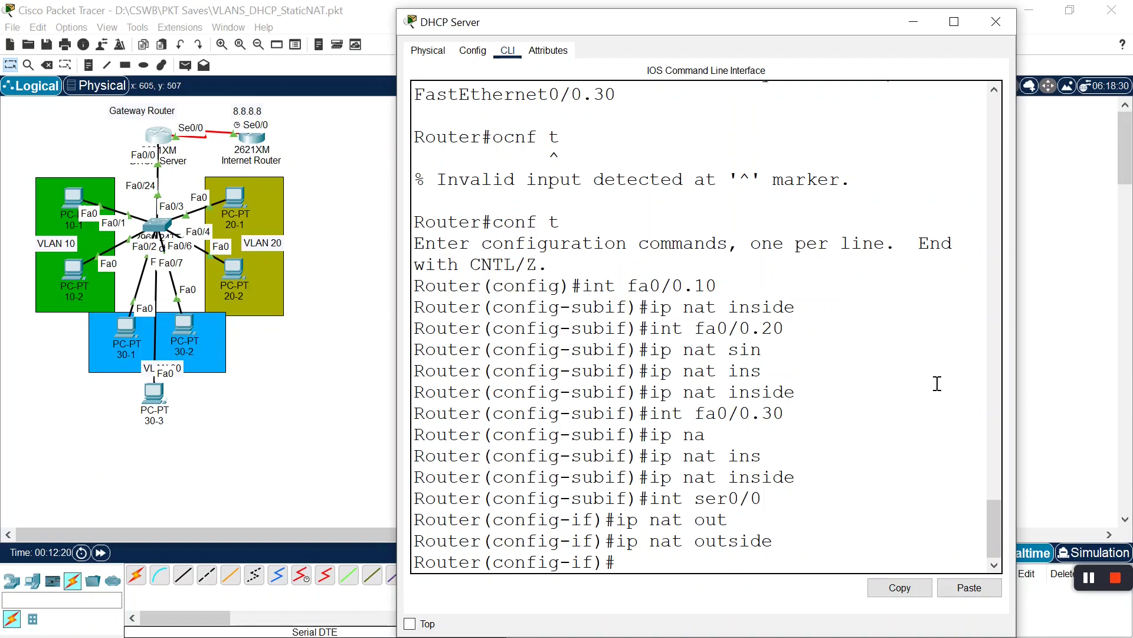
Leave interface configuration on the gateway router and re-enter global configuration mode
{"action": "key", "text": "ctrl+z"}
{"action": "key", "text": "Return"}
{"action": "key", "text": "Return"}
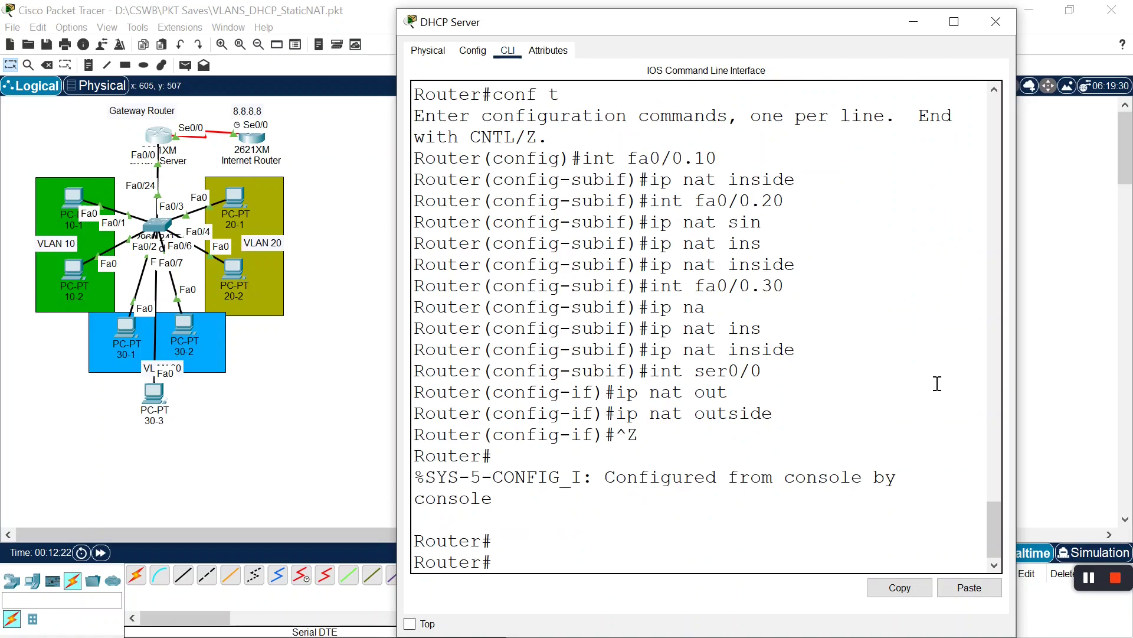
{"action": "type", "text": "conf t"}
{"action": "key", "text": "Return"}
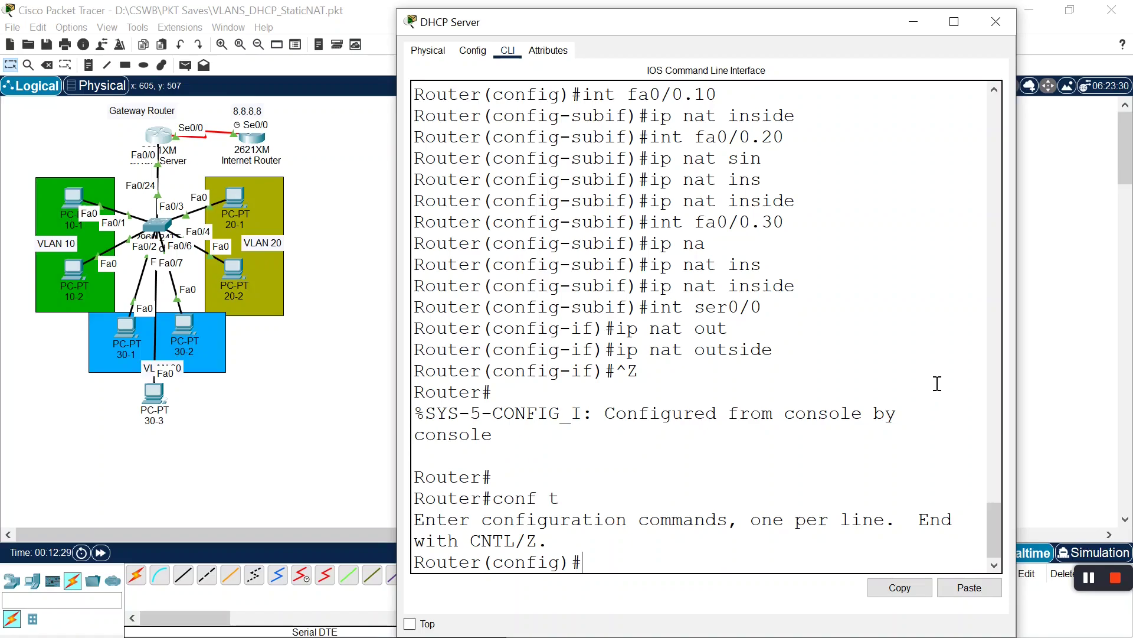
Begin an "ip nat inside source" command, listing the available options after ip, nat, inside and source
{"action": "type", "text": "ip nat"}
{"action": "key", "text": "BackSpace"}
{"action": "key", "text": "BackSpace"}
{"action": "key", "text": "BackSpace"}
{"action": "key", "text": "BackSpace"}
{"action": "type", "text": "?"}
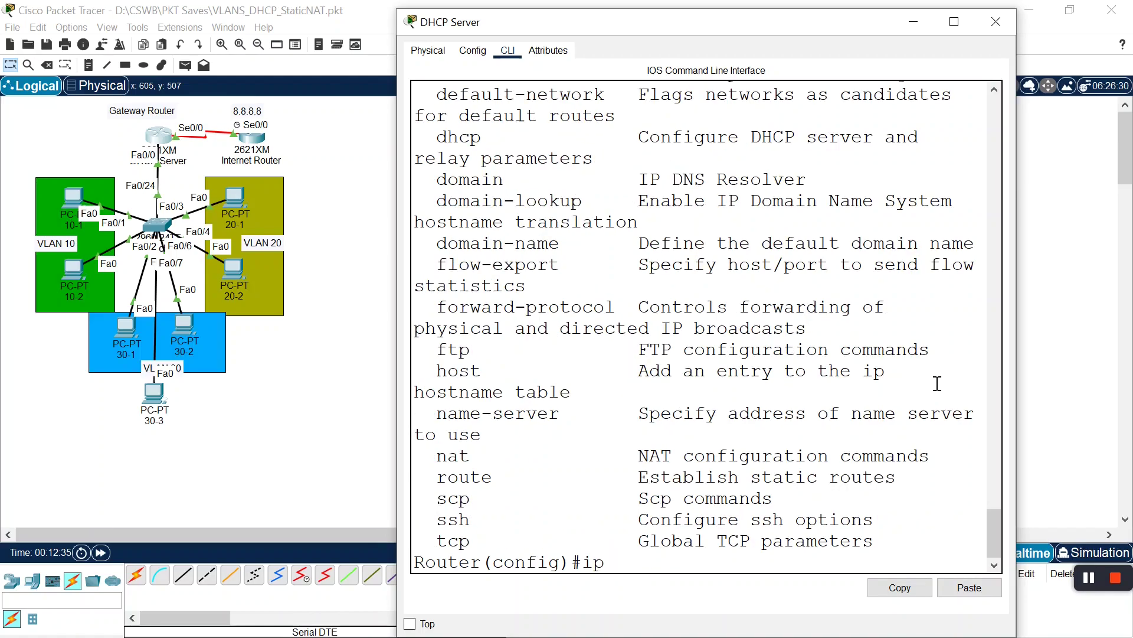
{"action": "type", "text": "nat ?"}
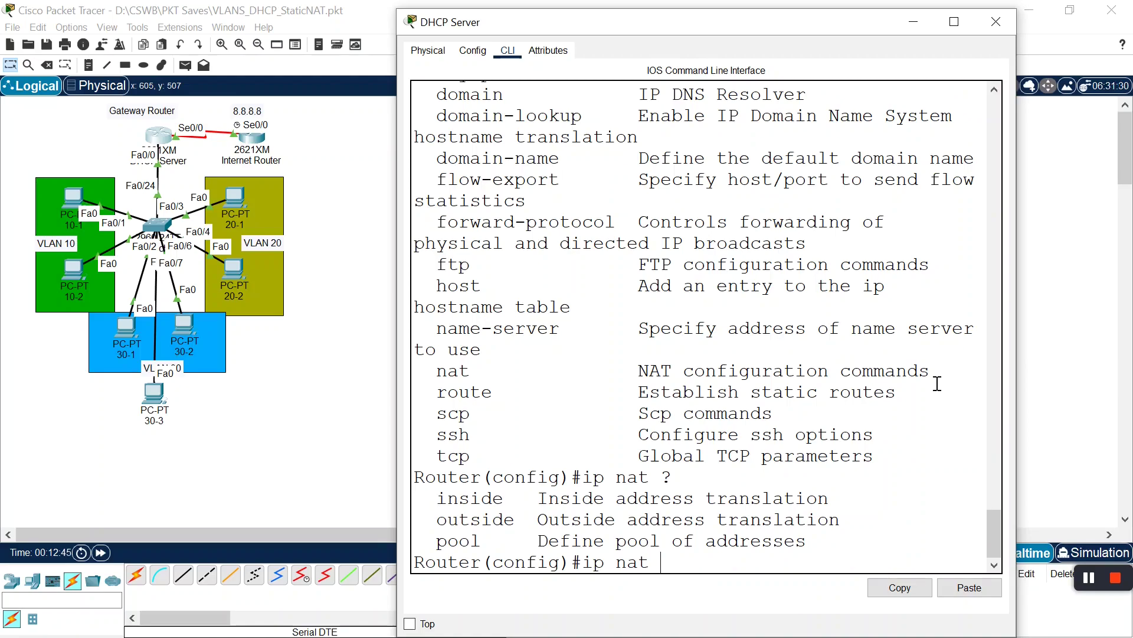
{"action": "type", "text": "in"}
{"action": "key", "text": "Tab"}
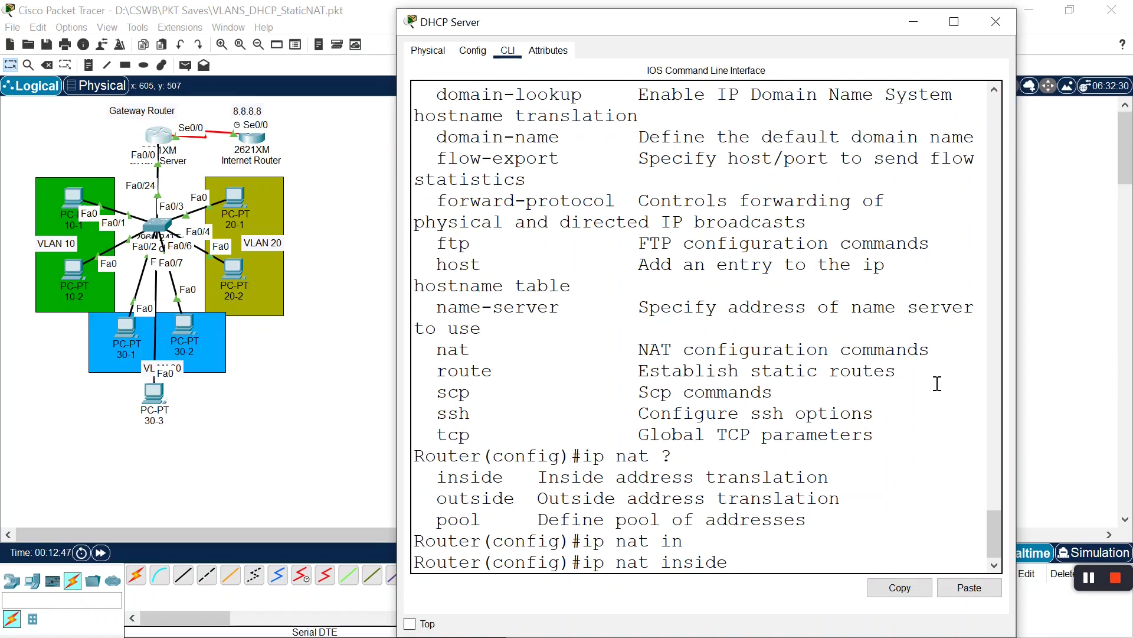
{"action": "type", "text": "?"}
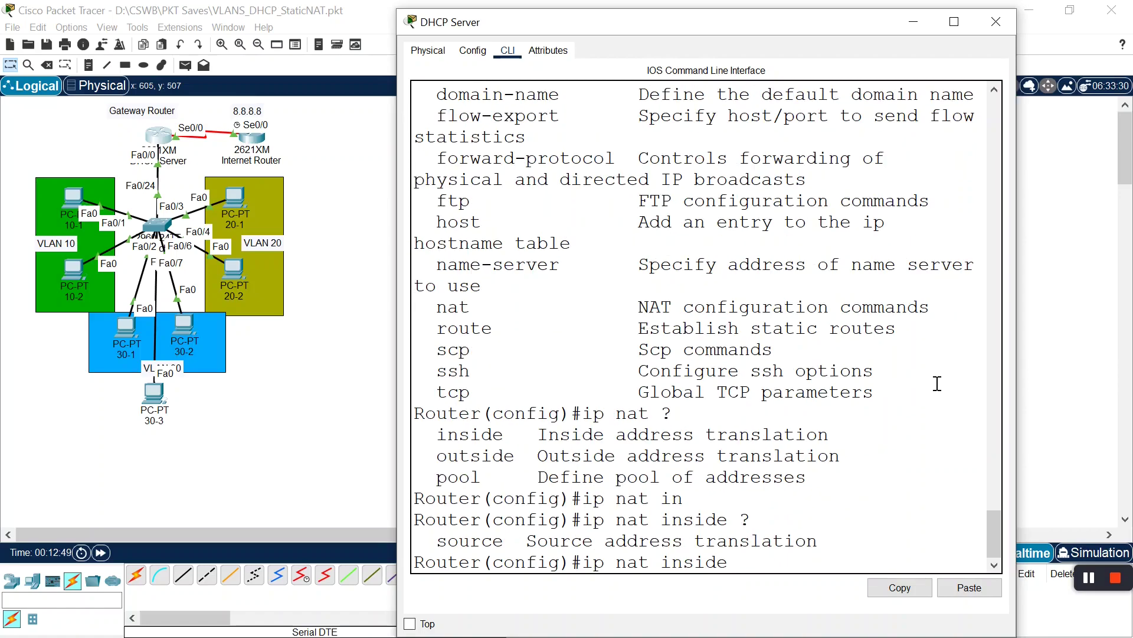
{"action": "type", "text": "source ?"}
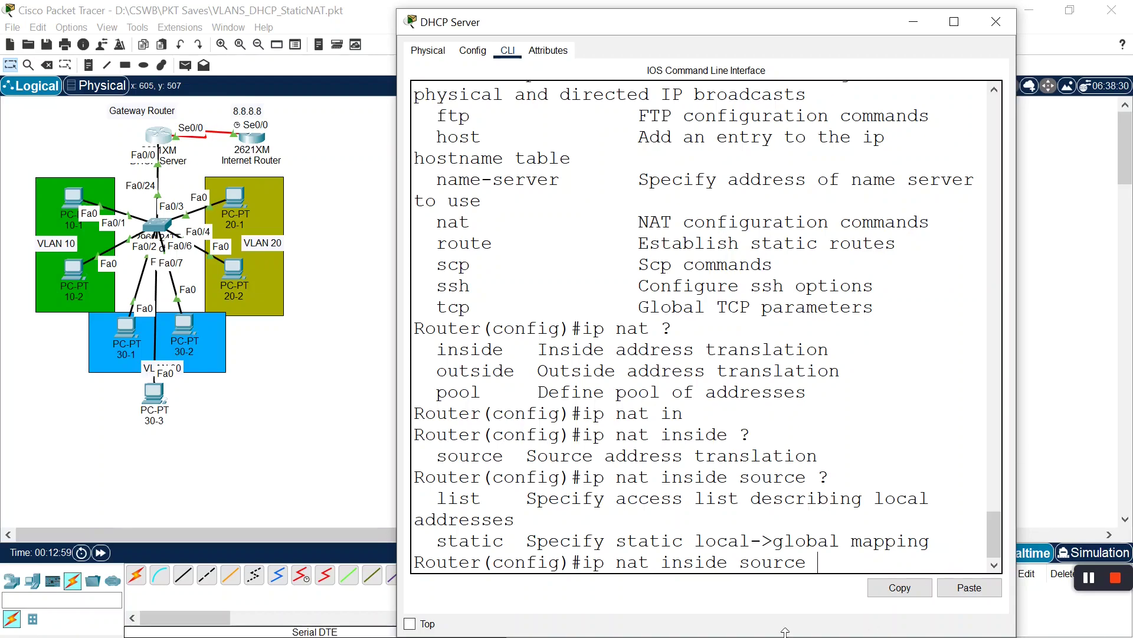
Continue the NAT command with the static option and examine the arguments it accepts, especially the inside local IP address
{"action": "left_click_drag", "start_coordinate": [481, 502], "coordinate": [438, 503]}
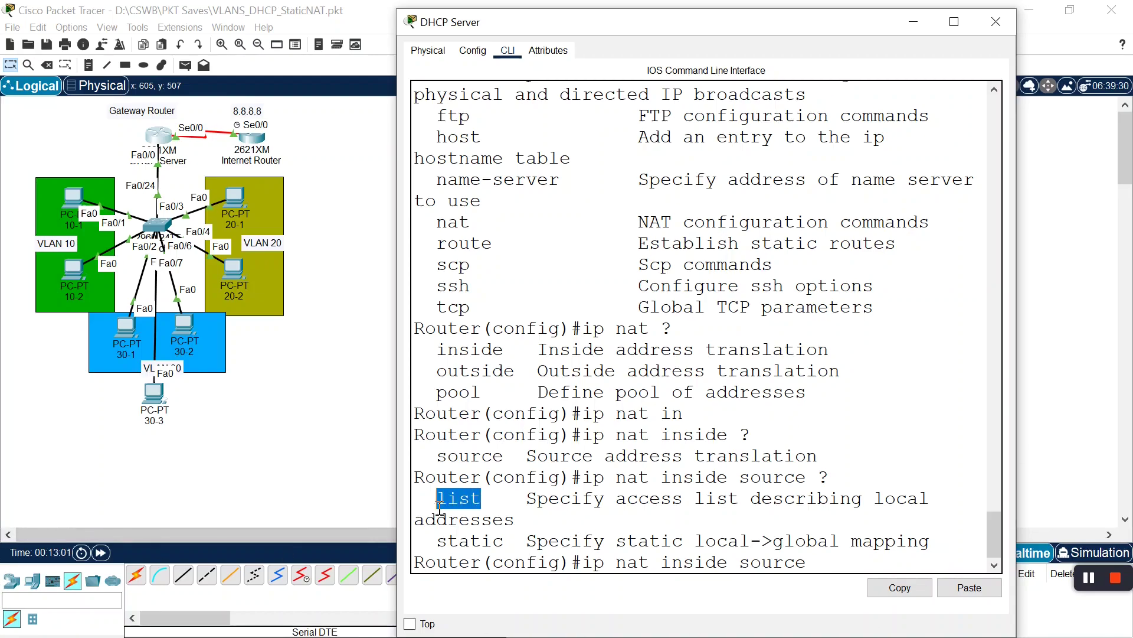
{"action": "mouse_move", "coordinate": [506, 537]}
{"action": "left_mouse_down"}
{"action": "mouse_move", "coordinate": [437, 540]}
{"action": "mouse_move", "coordinate": [515, 538]}
{"action": "left_mouse_up"}
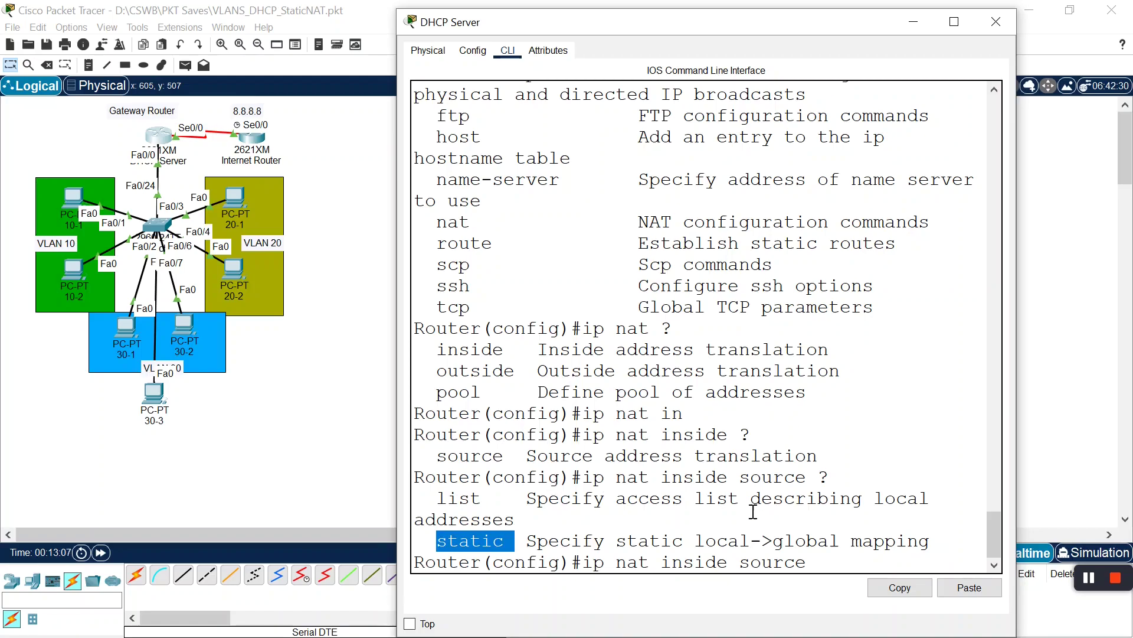
{"action": "left_click", "coordinate": [832, 566]}
{"action": "type", "text": "static"}
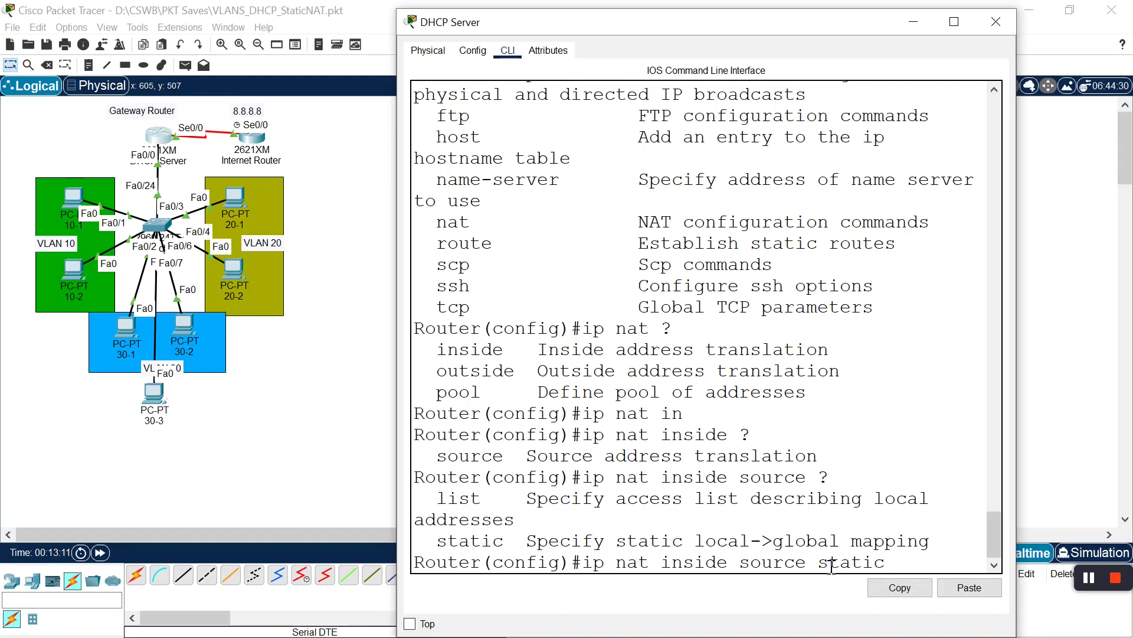
{"action": "type", "text": " >"}
{"action": "key", "text": "BackSpace"}
{"action": "type", "text": "?"}
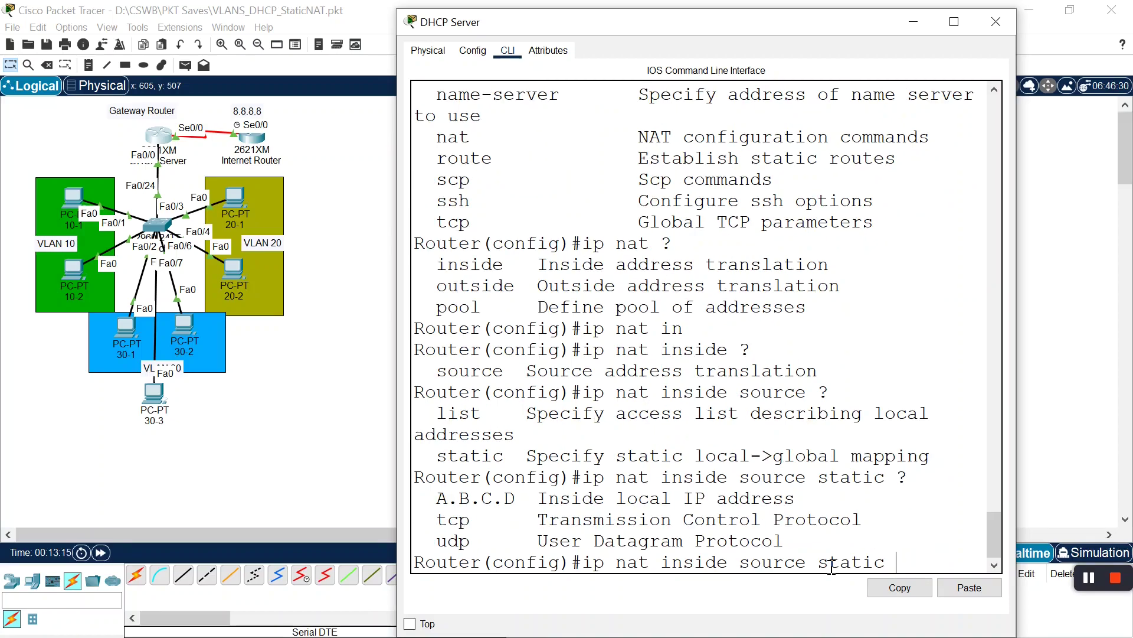
{"action": "left_click_drag", "start_coordinate": [436, 499], "coordinate": [564, 494]}
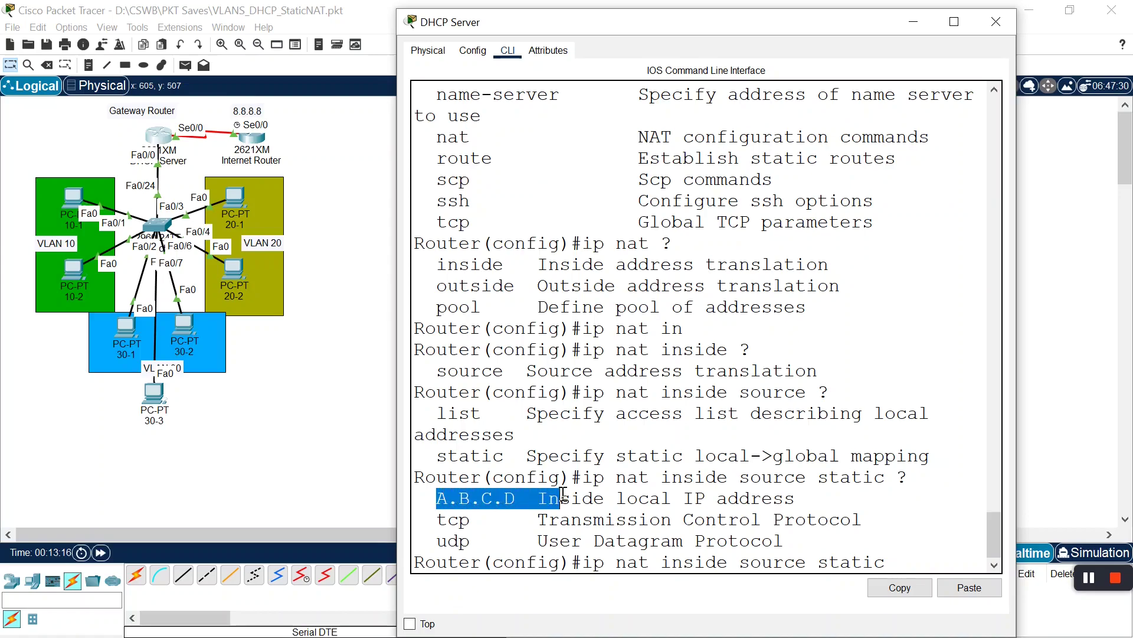
{"action": "left_click_drag", "start_coordinate": [429, 520], "coordinate": [459, 520]}
{"action": "left_click_drag", "start_coordinate": [534, 500], "coordinate": [789, 501]}
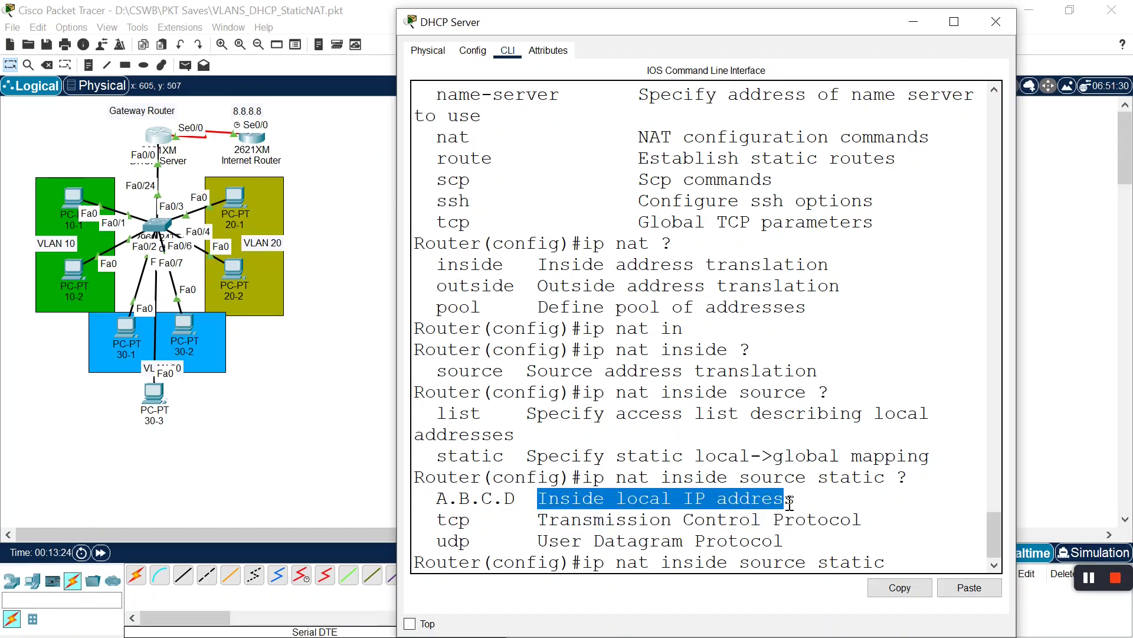
Enter 192.168.10.2 as the inside local address and check it against PC 10-1's IP configuration before returning to the router
{"action": "left_click", "coordinate": [906, 559]}
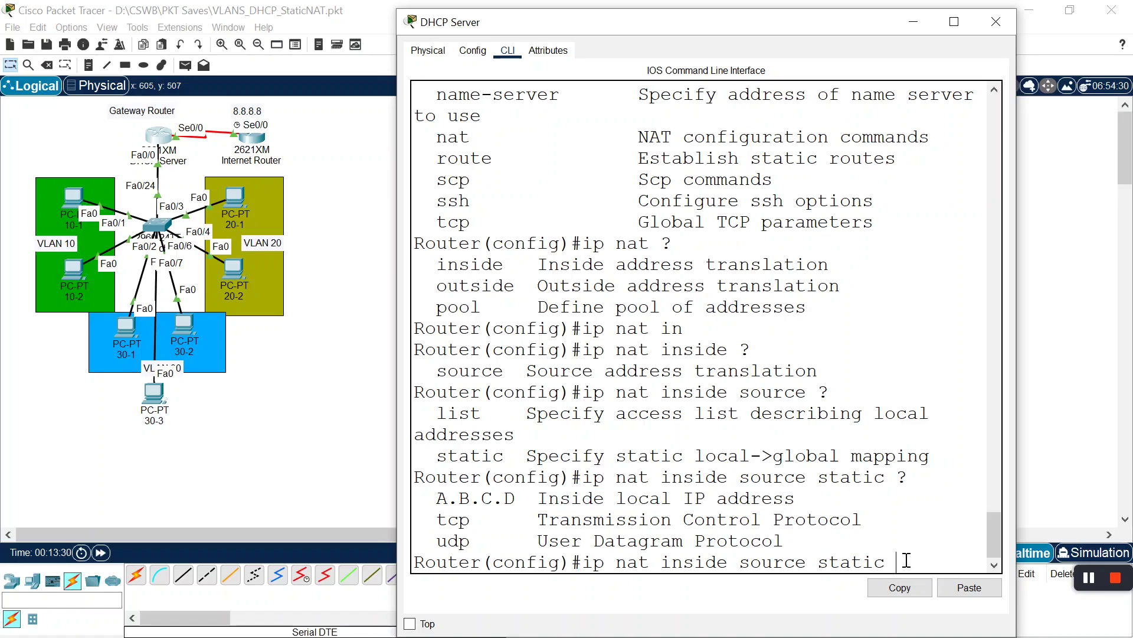
{"action": "type", "text": "192.168.10.2"}
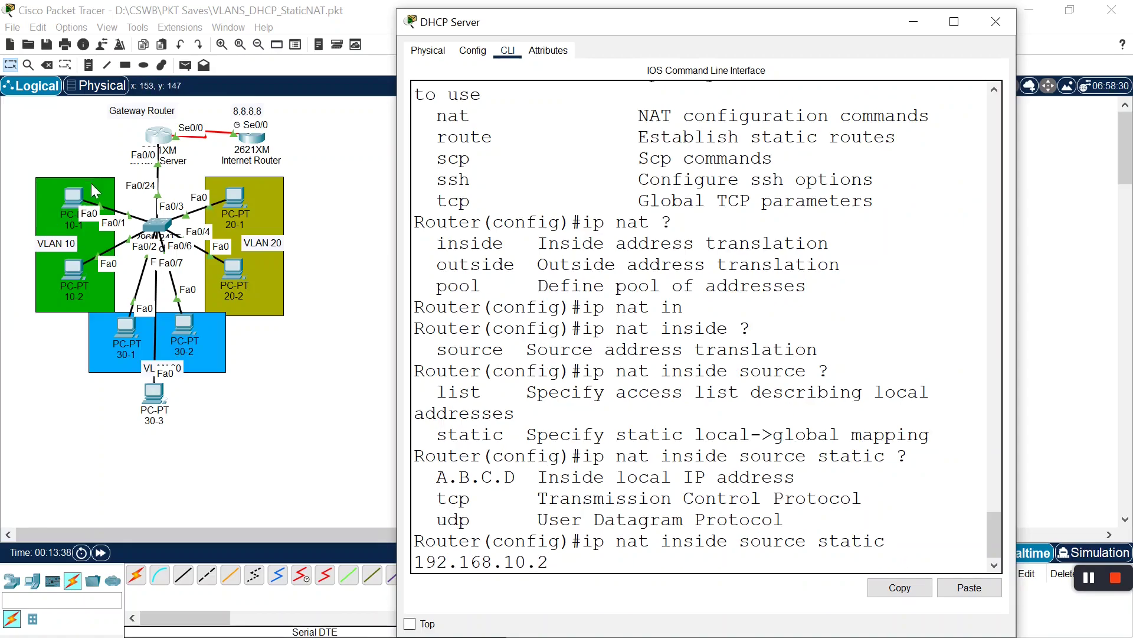
{"action": "left_click", "coordinate": [63, 203]}
{"action": "left_click", "coordinate": [70, 201]}
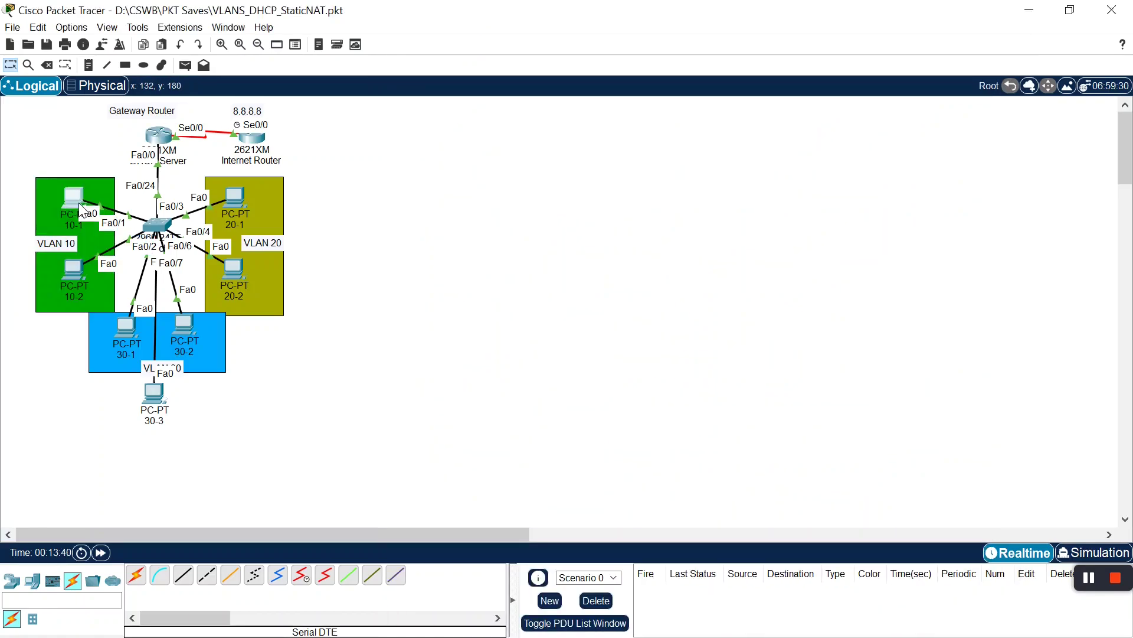
{"action": "left_click", "coordinate": [489, 97]}
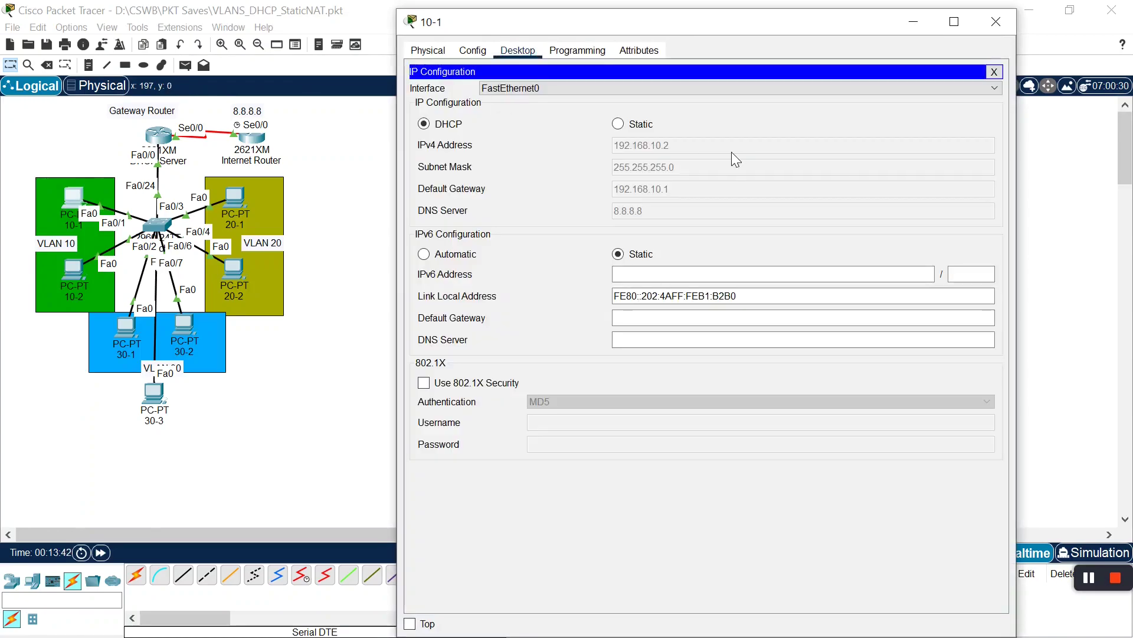
{"action": "left_click", "coordinate": [995, 21]}
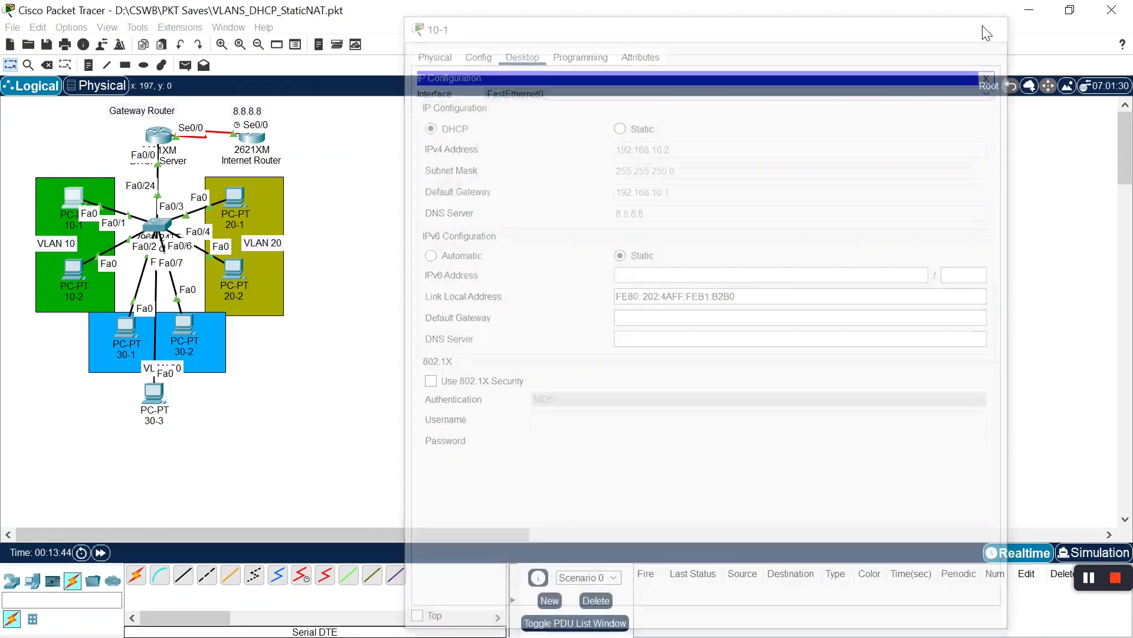
{"action": "left_click", "coordinate": [169, 139]}
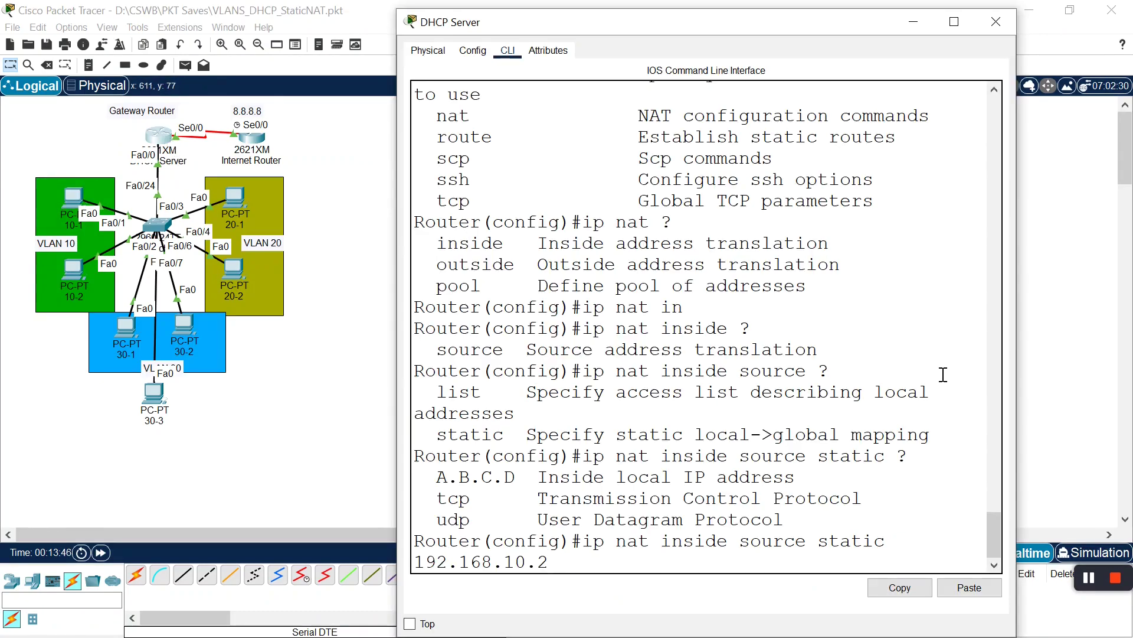
List the next argument of the static NAT command and complete the mapping of 192.168.10.2 with inside global address 1.1.1.1
{"action": "type", "text": "1.1"}
{"action": "key", "text": "BackSpace"}
{"action": "key", "text": "BackSpace"}
{"action": "key", "text": "BackSpace"}
{"action": "key", "text": "BackSpace"}
{"action": "type", "text": "?"}
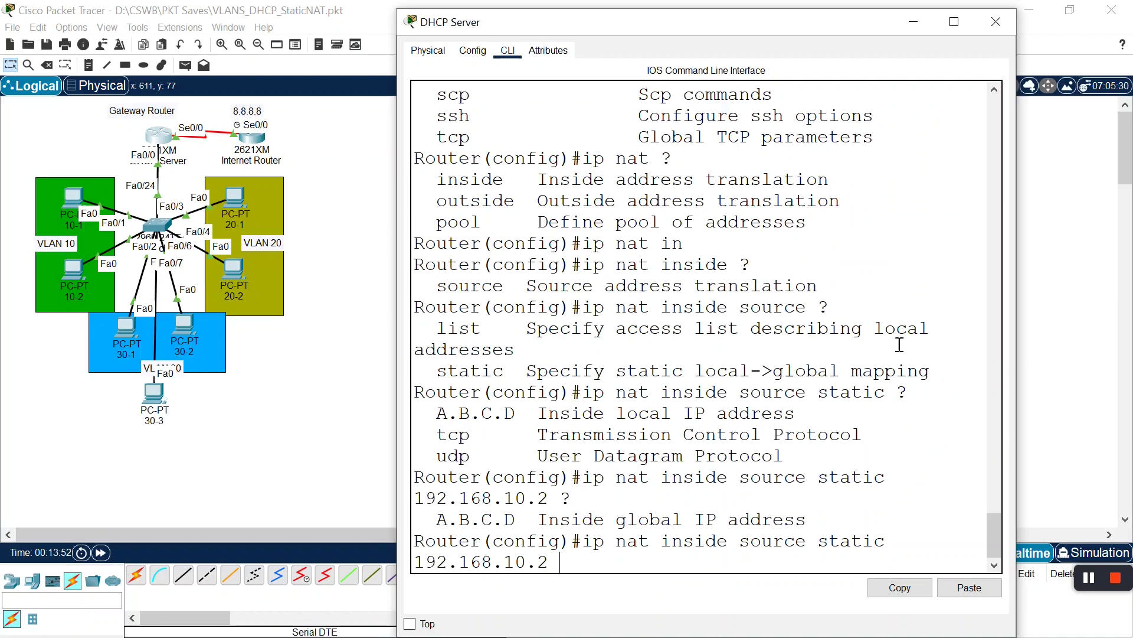
{"action": "left_click_drag", "start_coordinate": [560, 522], "coordinate": [807, 524]}
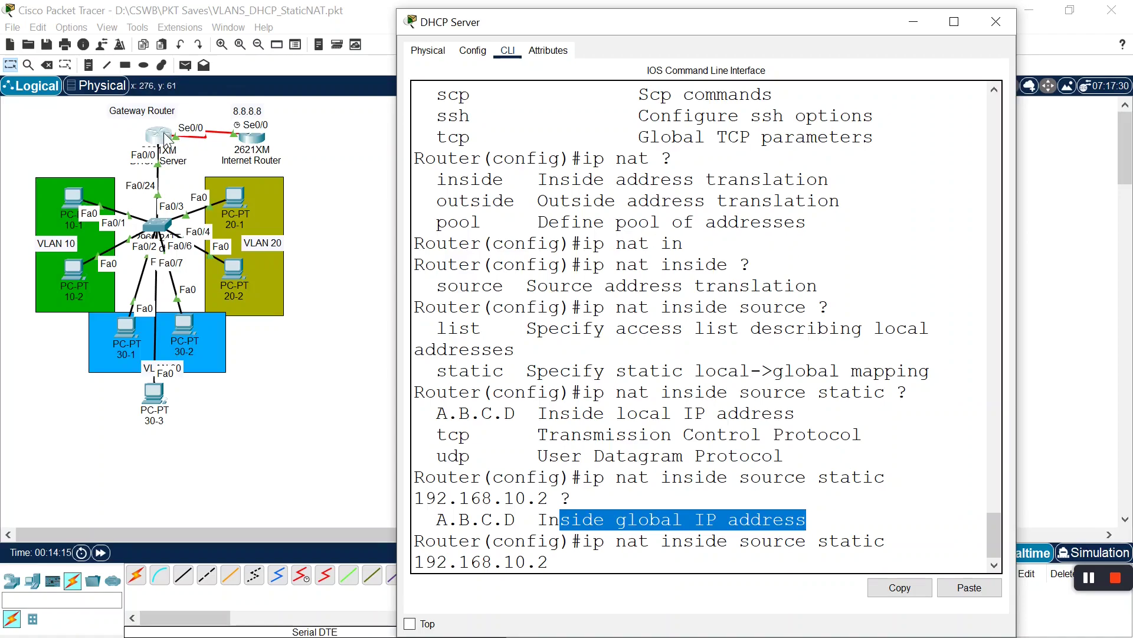
{"action": "left_click", "coordinate": [596, 562]}
{"action": "type", "text": "1.1.1.1"}
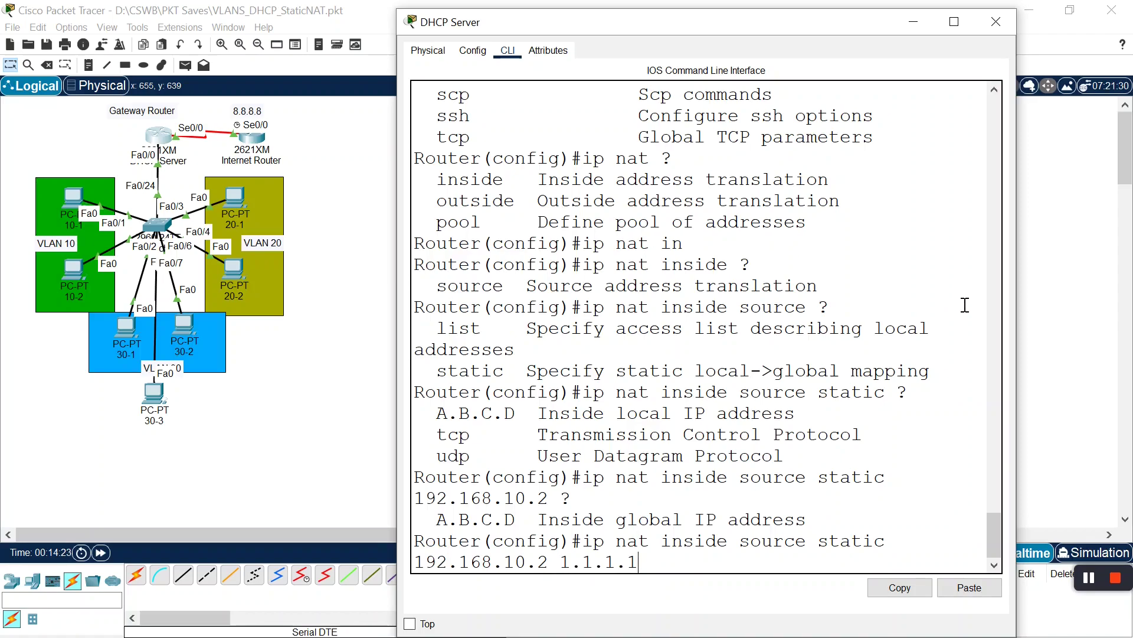
{"action": "key", "text": "Return"}
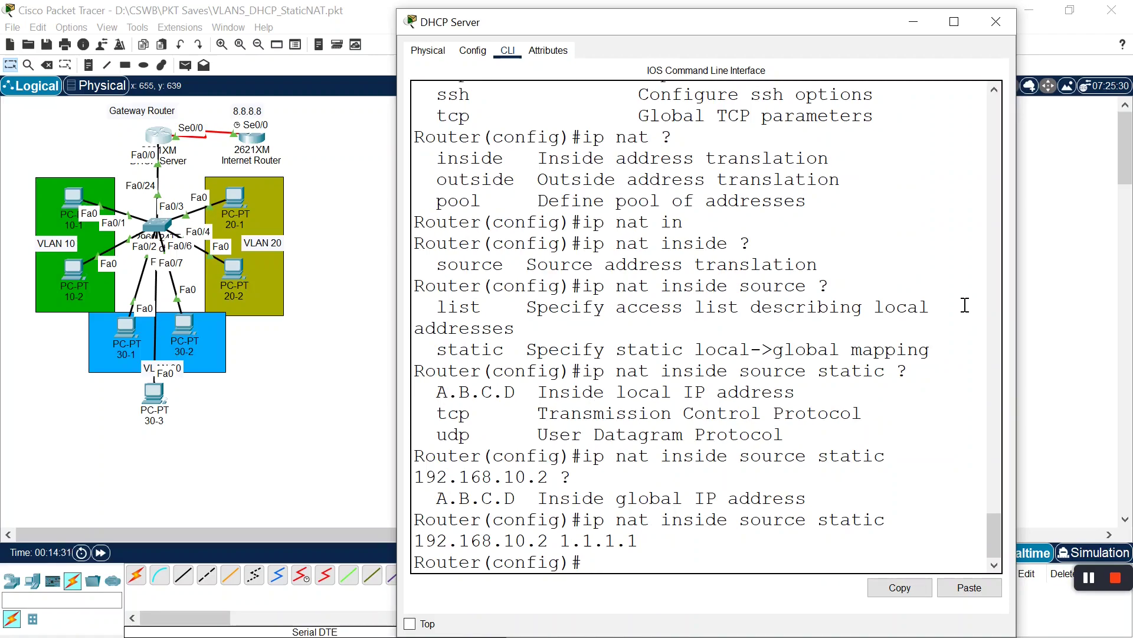
Display the gateway router's NAT translations from configuration mode and maximize the router window to read the table
{"action": "type", "text": "do sh ip nat translations"}
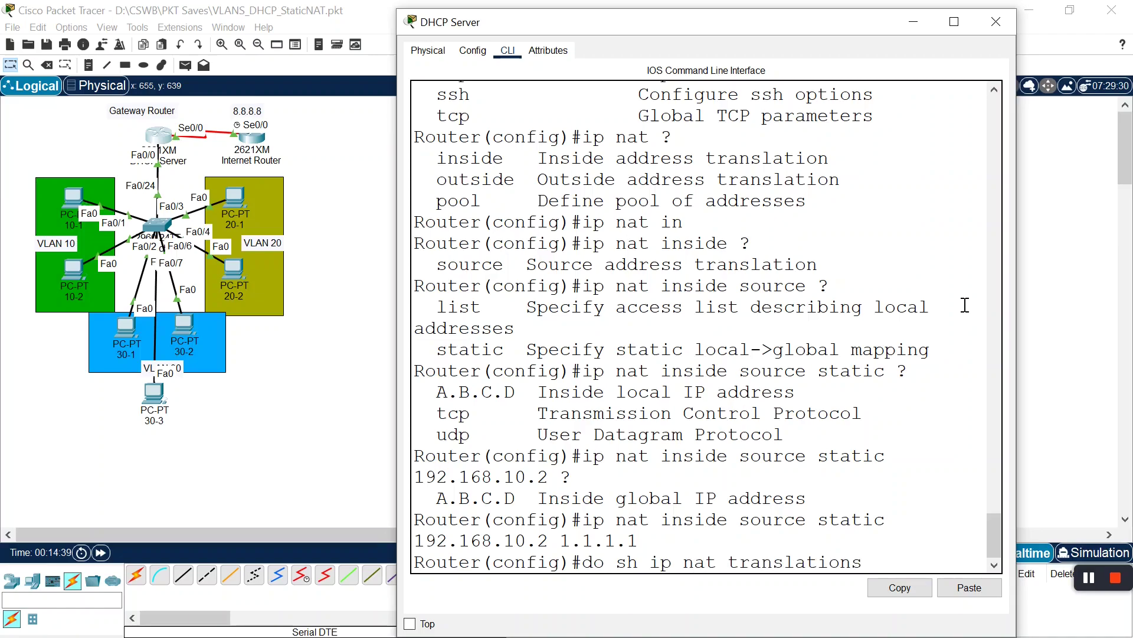
{"action": "key", "text": "Return"}
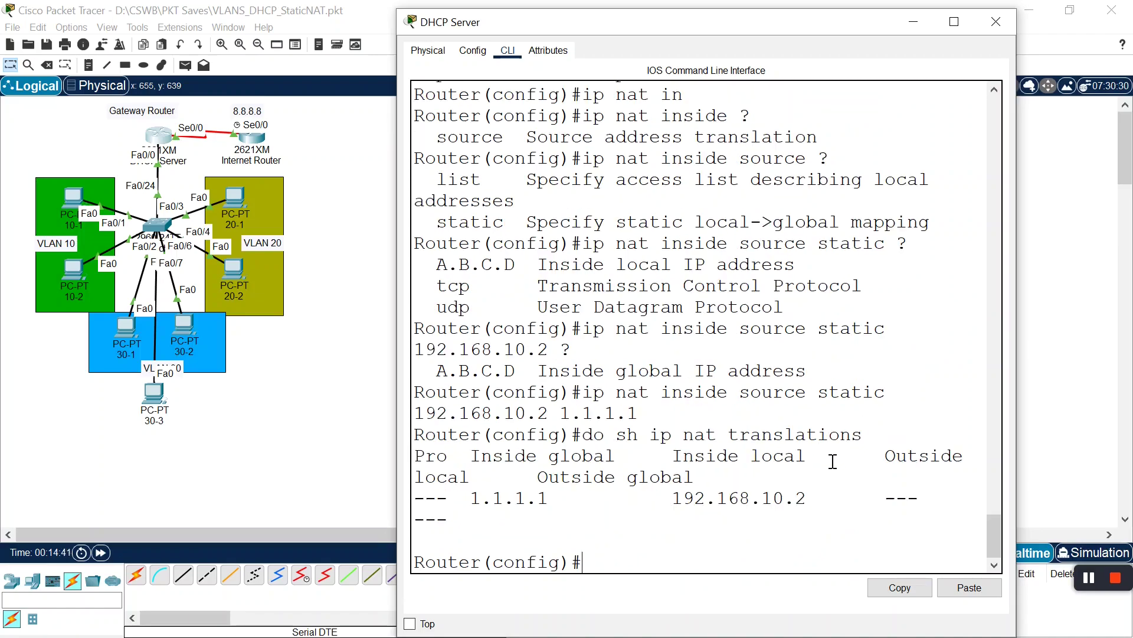
{"action": "left_click", "coordinate": [957, 22]}
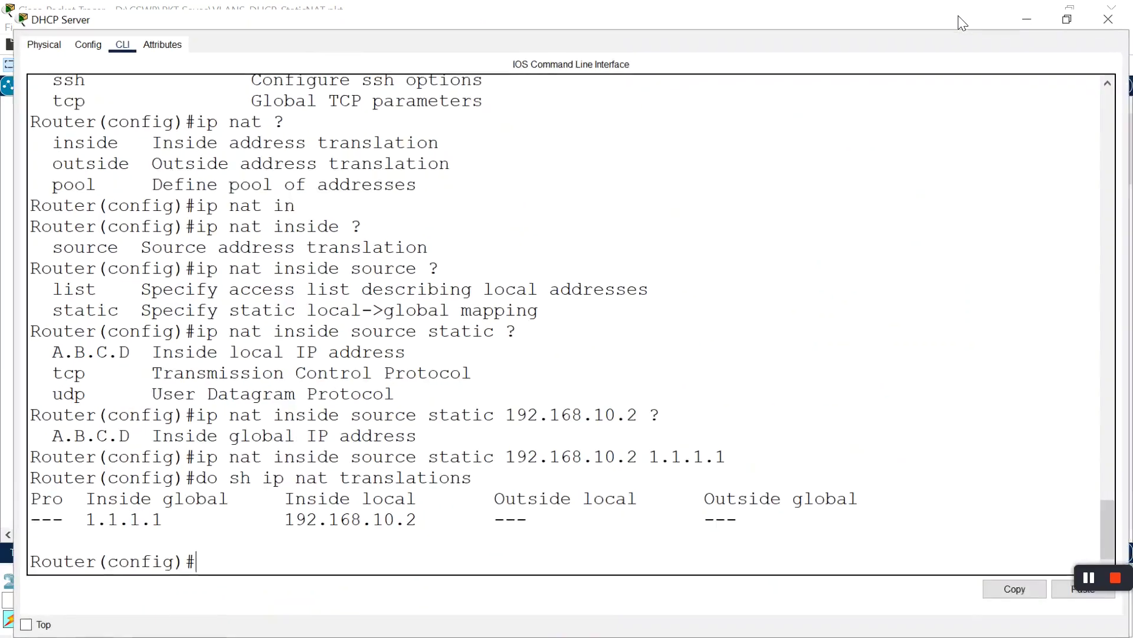
Examine the inside local and inside global addresses of the static entry in the translation table, then restore the router window
{"action": "left_click_drag", "start_coordinate": [422, 520], "coordinate": [286, 519]}
{"action": "left_click", "coordinate": [355, 518]}
{"action": "left_click_drag", "start_coordinate": [409, 517], "coordinate": [275, 518]}
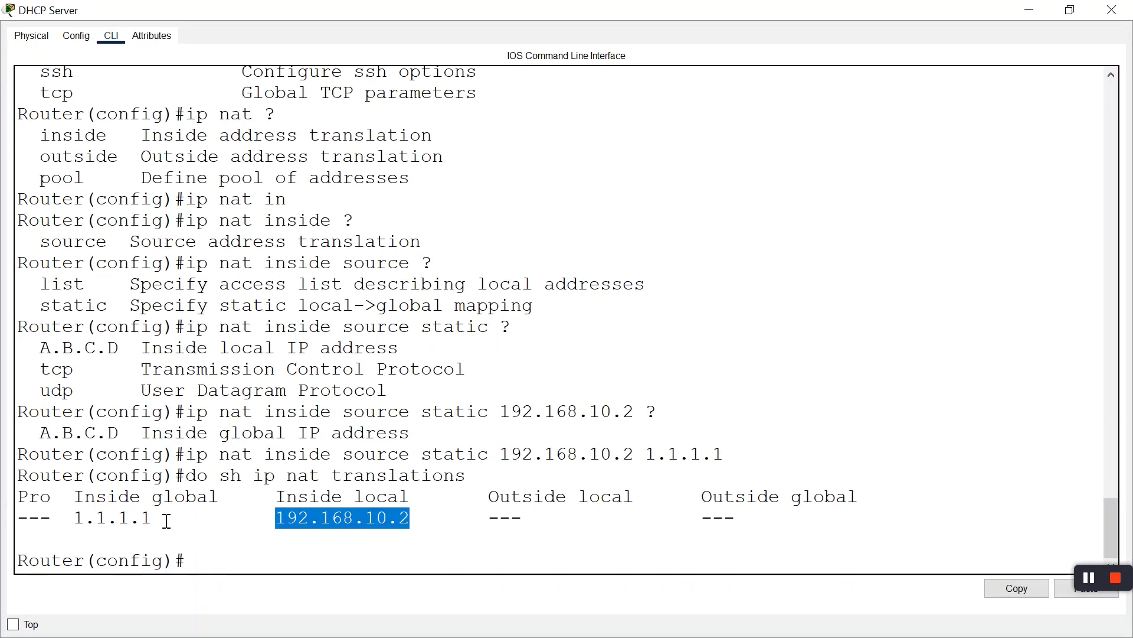
{"action": "left_click_drag", "start_coordinate": [164, 519], "coordinate": [77, 519]}
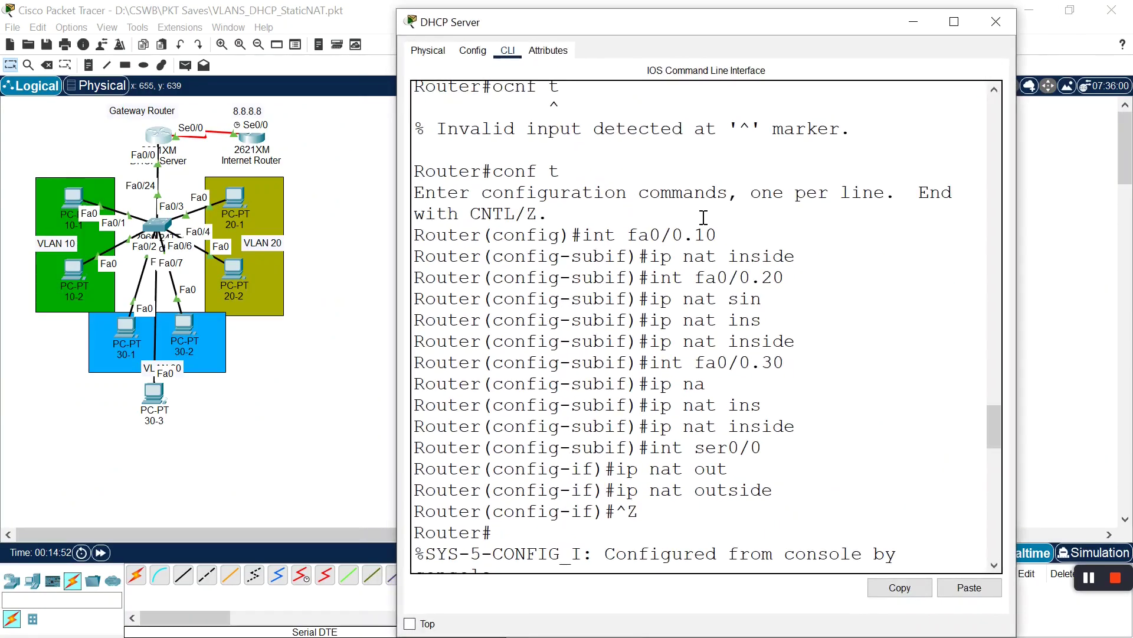
{"action": "scroll", "coordinate": [703, 217], "scroll_direction": "down", "scroll_amount": 14}
{"action": "scroll", "coordinate": [783, 303], "scroll_direction": "down", "scroll_amount": 6}
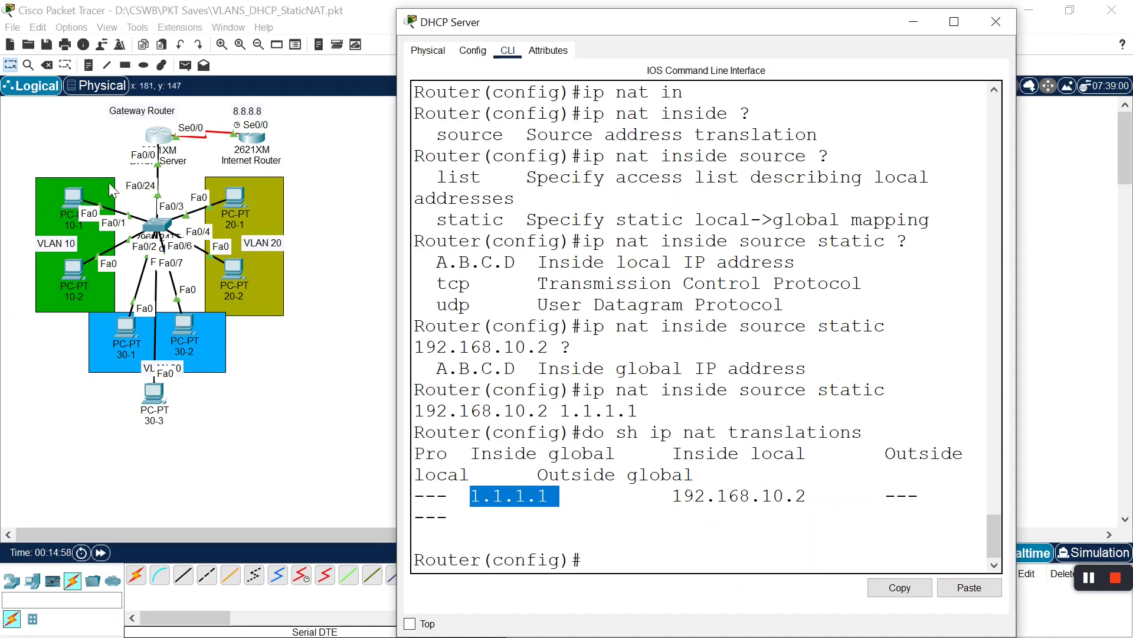
Ping 8.8.8.8 from PC 10-1's command prompt to test the static translation
{"action": "left_click", "coordinate": [70, 198]}
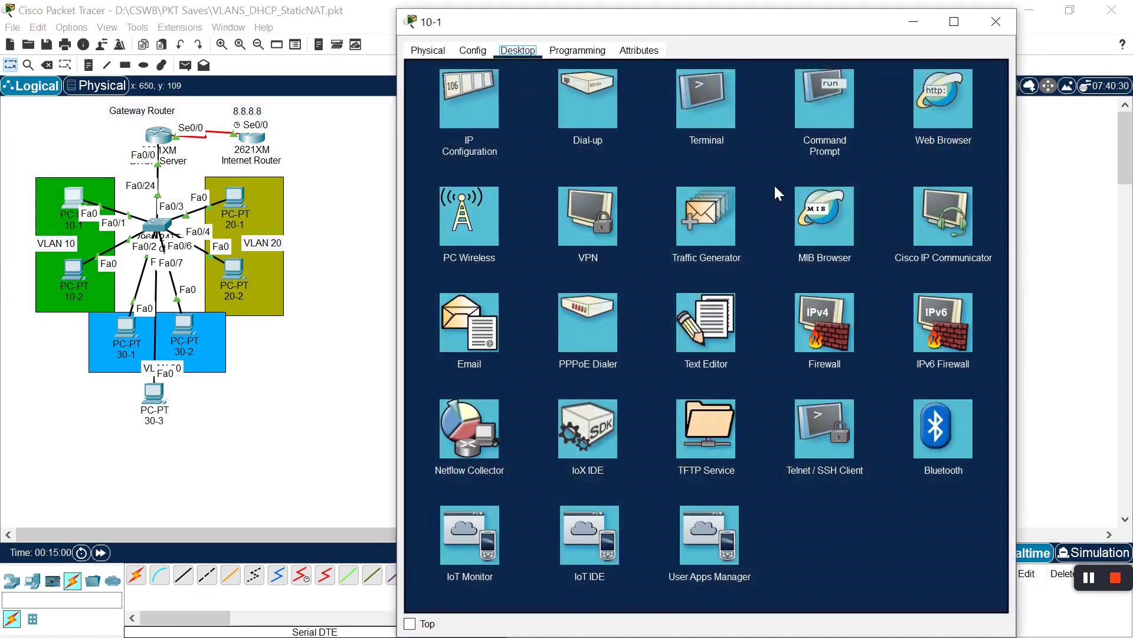
{"action": "left_click", "coordinate": [818, 106]}
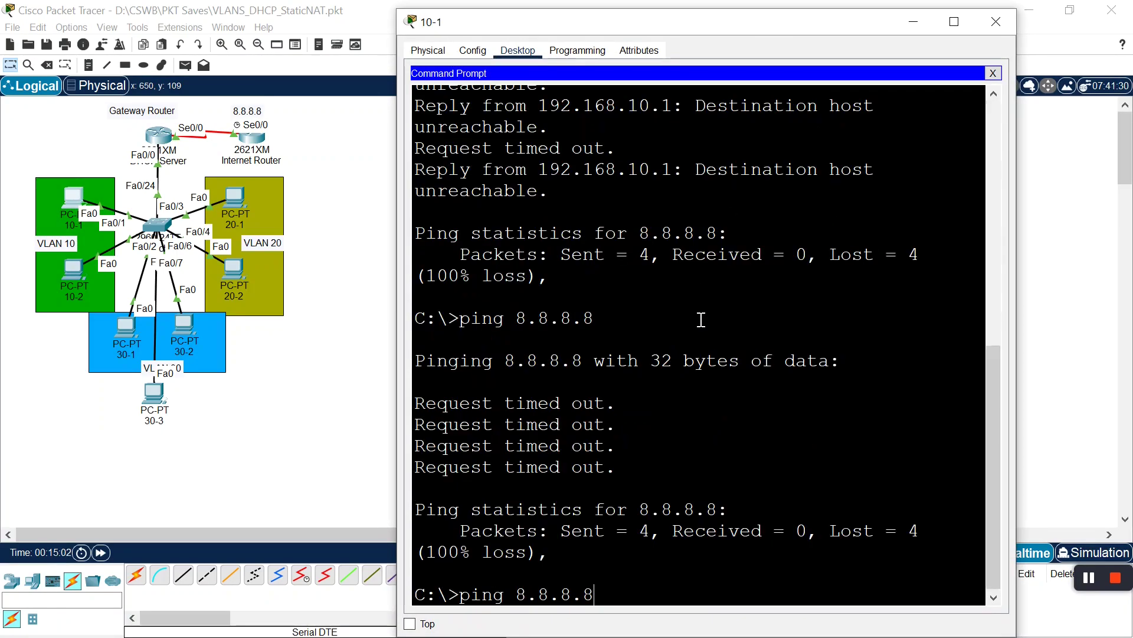
{"action": "key", "text": "Return"}
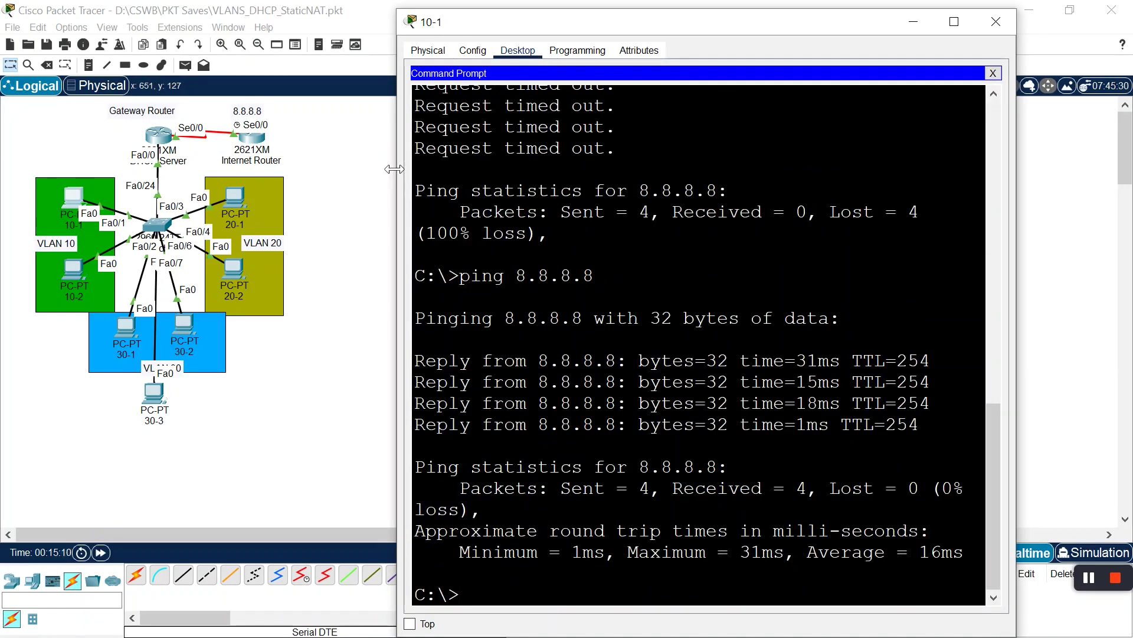
Return to the gateway router and display its NAT translations again in a maximized window
{"action": "left_click", "coordinate": [166, 139]}
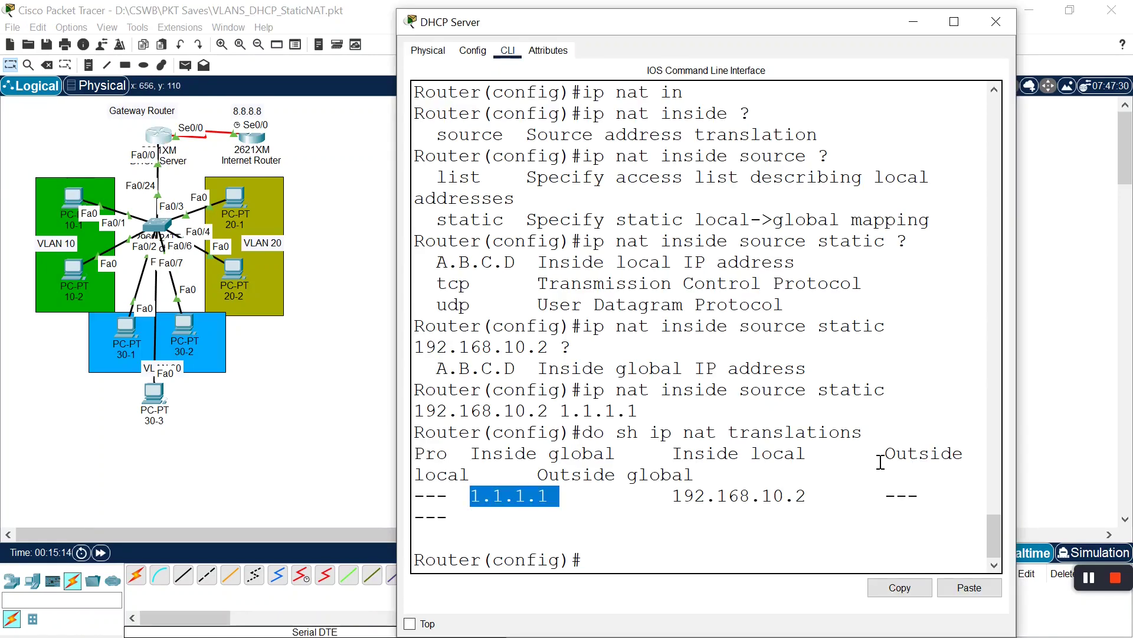
{"action": "left_click", "coordinate": [855, 467]}
{"action": "key", "text": "Up"}
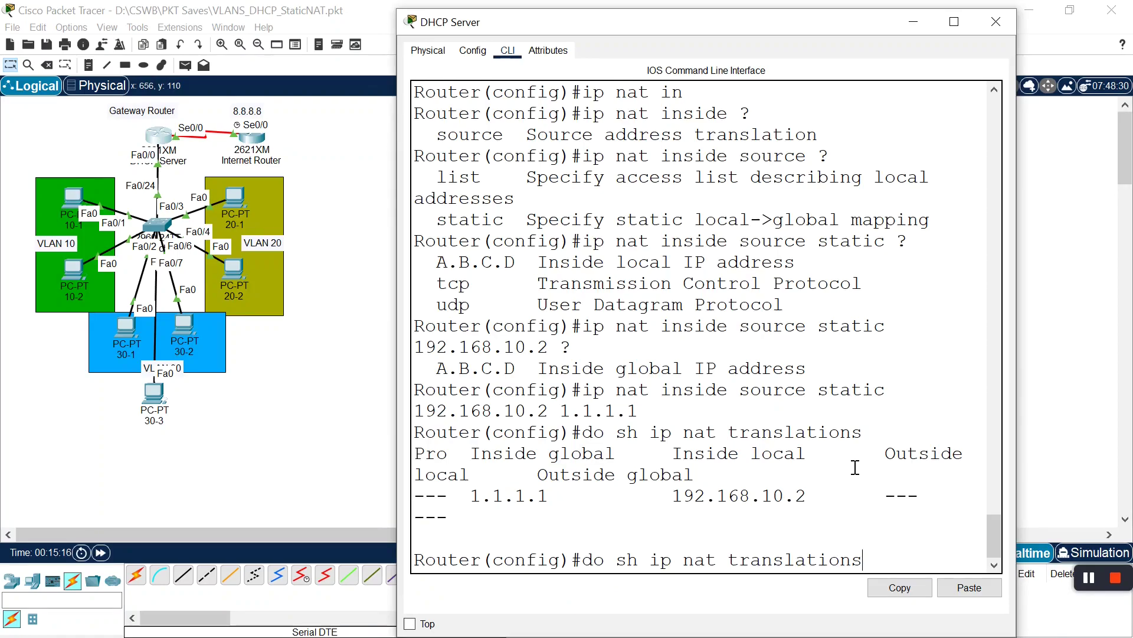
{"action": "key", "text": "Return"}
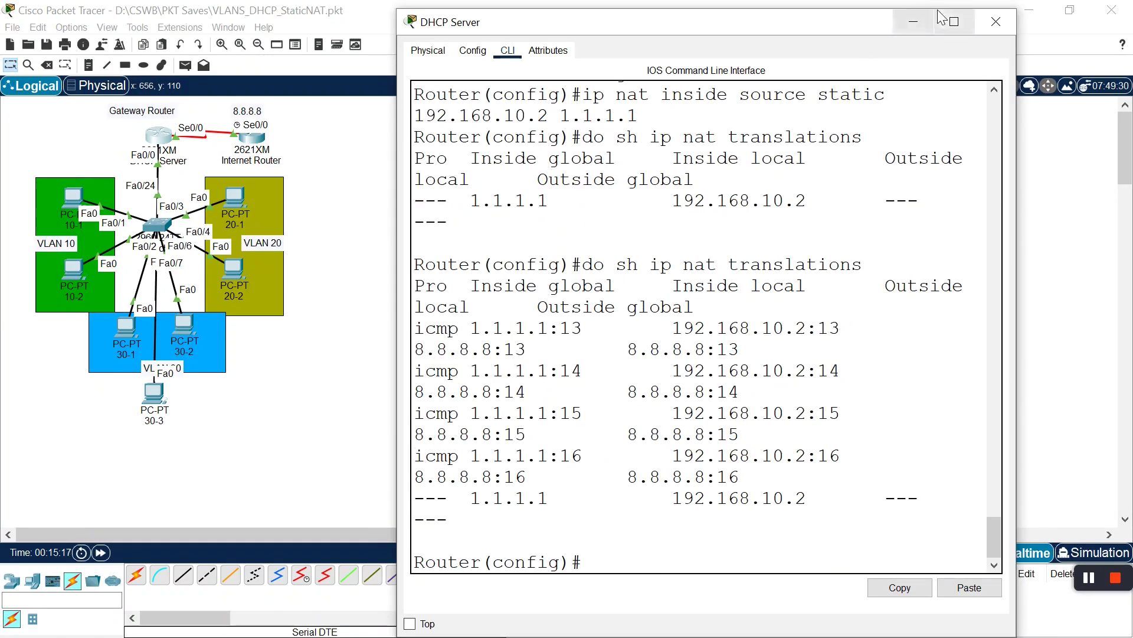
{"action": "left_click", "coordinate": [955, 21]}
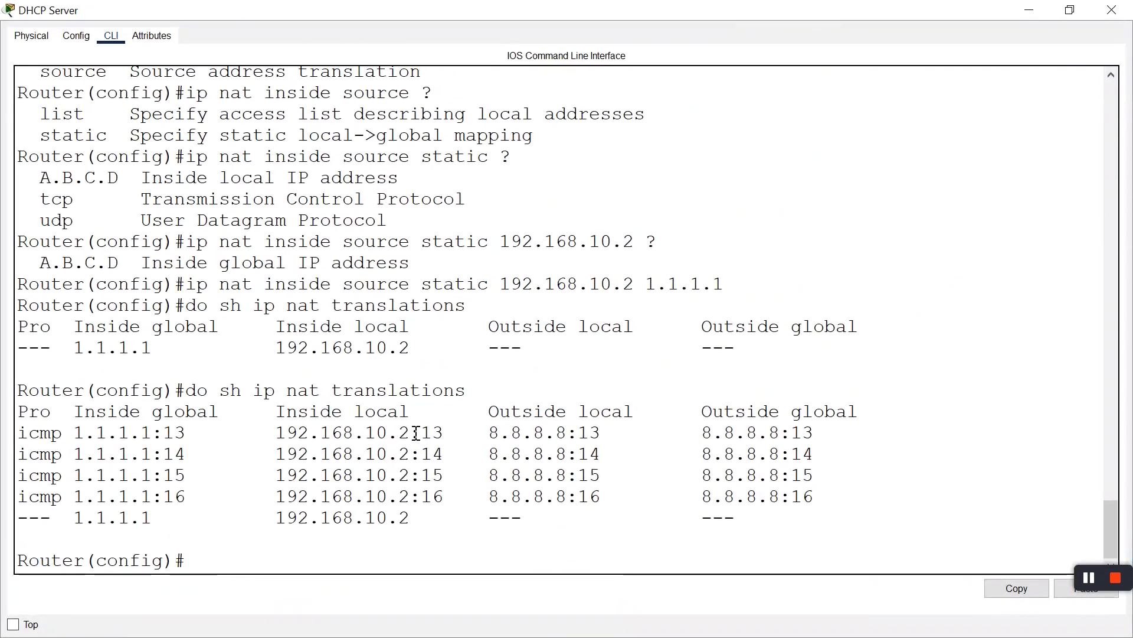
Compare the inside local, inside global, outside local and outside global addresses of the first ICMP translation, then restore the window
{"action": "left_click_drag", "start_coordinate": [410, 433], "coordinate": [287, 432]}
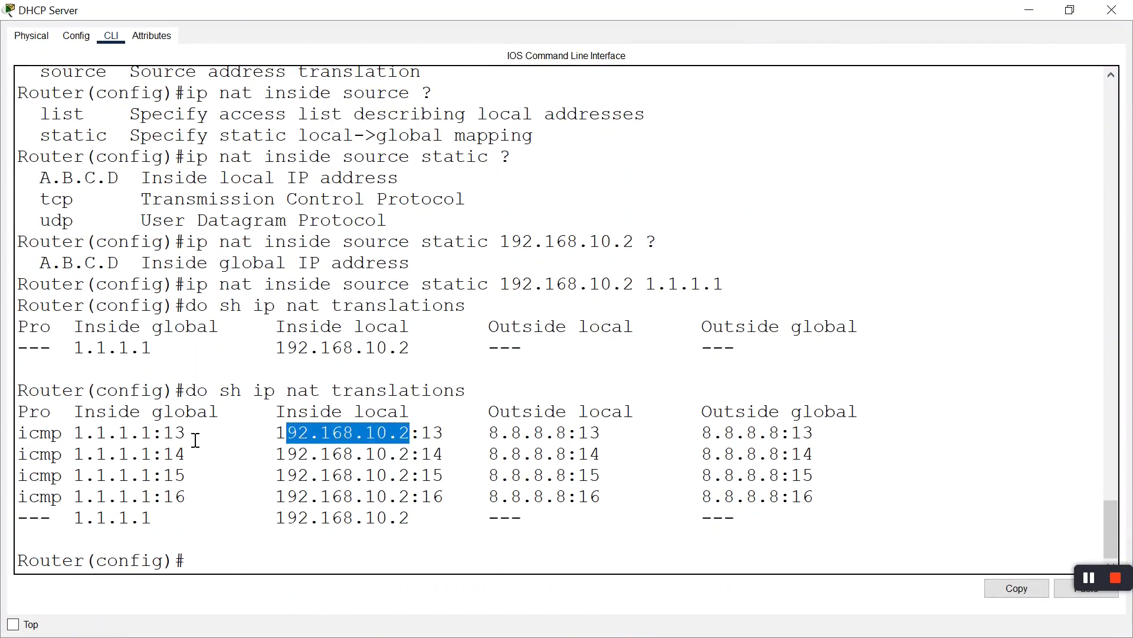
{"action": "left_click_drag", "start_coordinate": [147, 434], "coordinate": [73, 434]}
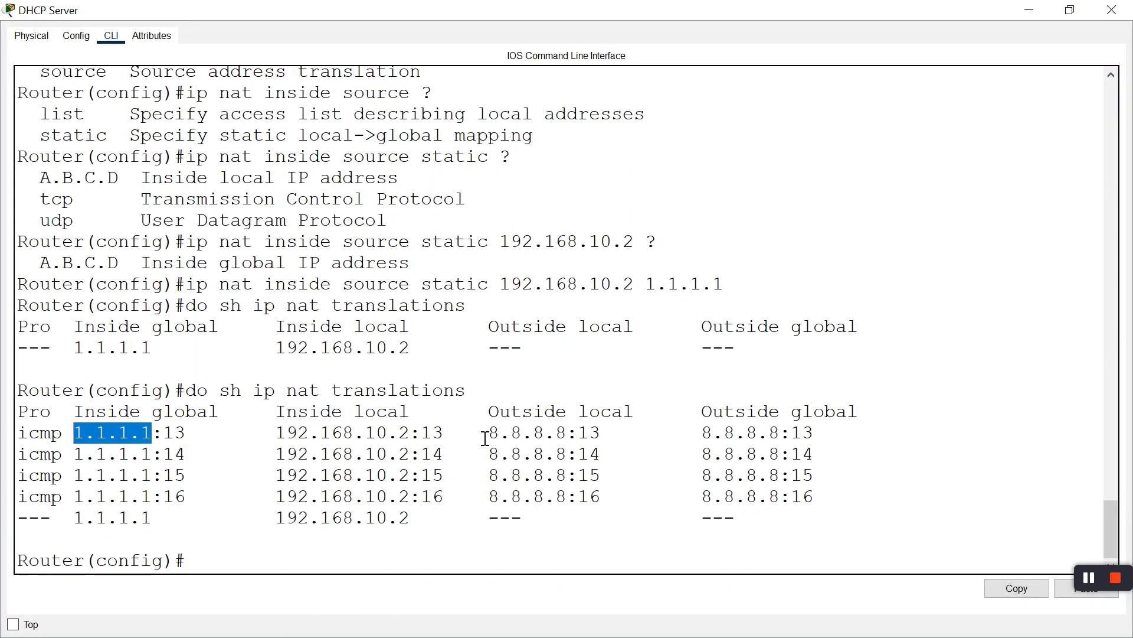
{"action": "left_click_drag", "start_coordinate": [488, 434], "coordinate": [570, 434]}
{"action": "left_click_drag", "start_coordinate": [702, 432], "coordinate": [779, 434]}
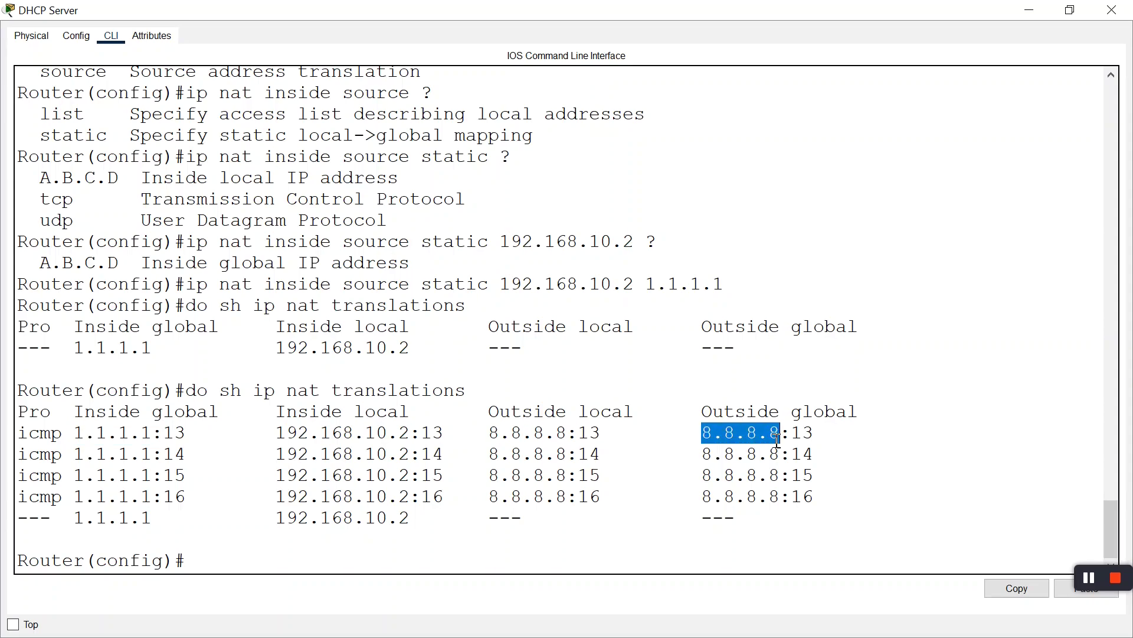
{"action": "left_click", "coordinate": [1071, 10]}
{"action": "scroll", "coordinate": [694, 434], "scroll_direction": "down", "scroll_amount": 15}
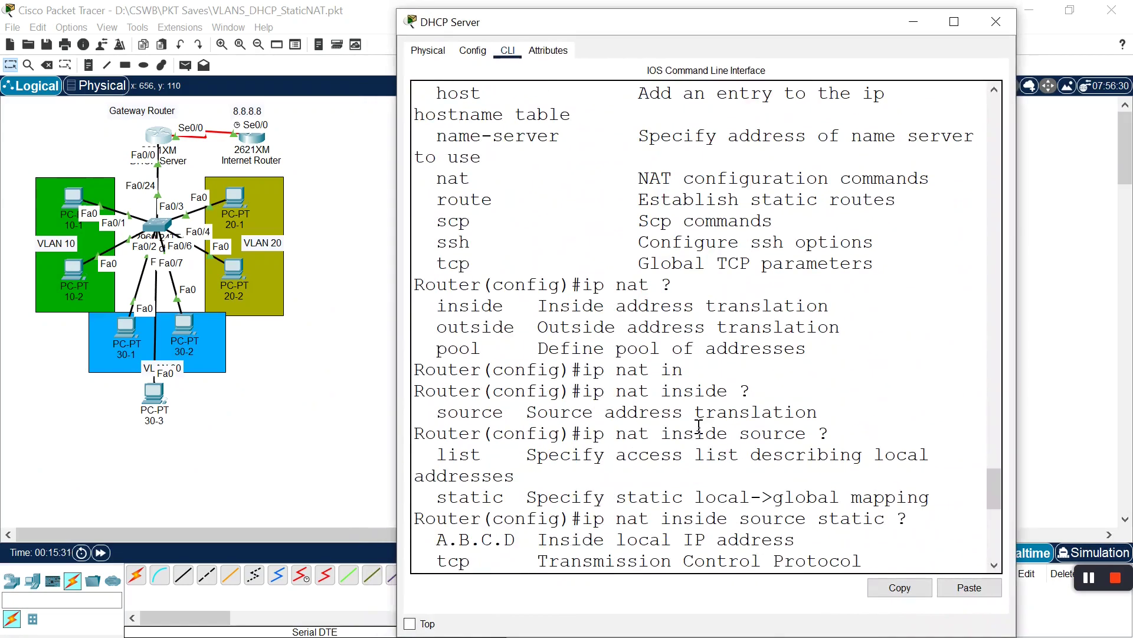
{"action": "scroll", "coordinate": [699, 425], "scroll_direction": "down", "scroll_amount": 1}
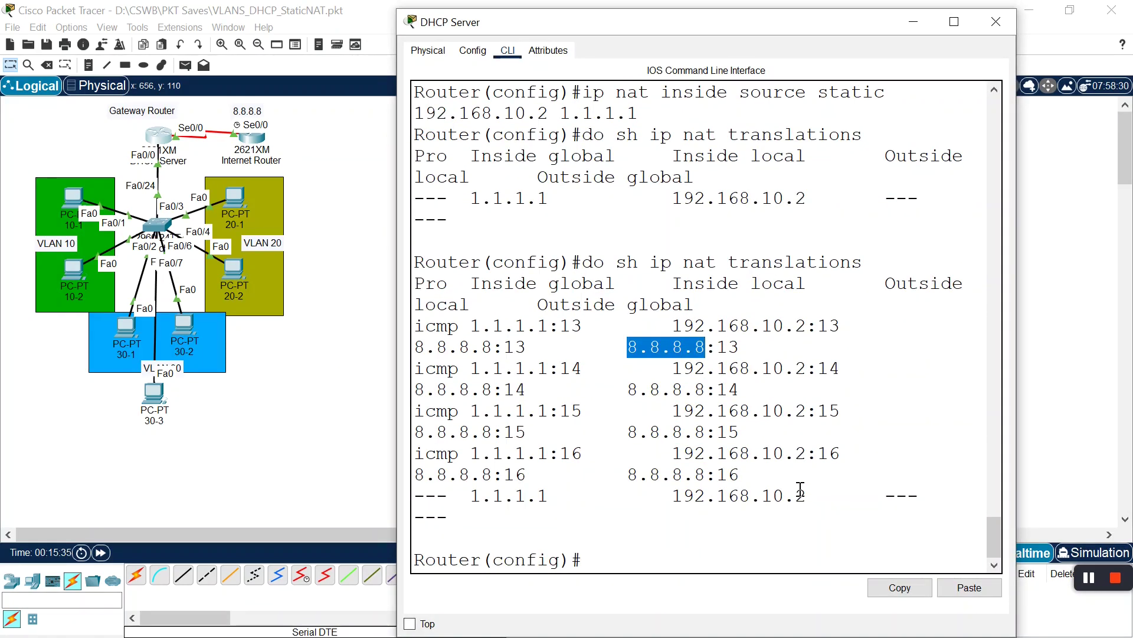
Reuse the static NAT command to map inside local address 192.168.10.3 to inside global address 1.1.1.1
{"action": "left_click", "coordinate": [766, 532]}
{"action": "key", "text": "Up"}
{"action": "key", "text": "Up"}
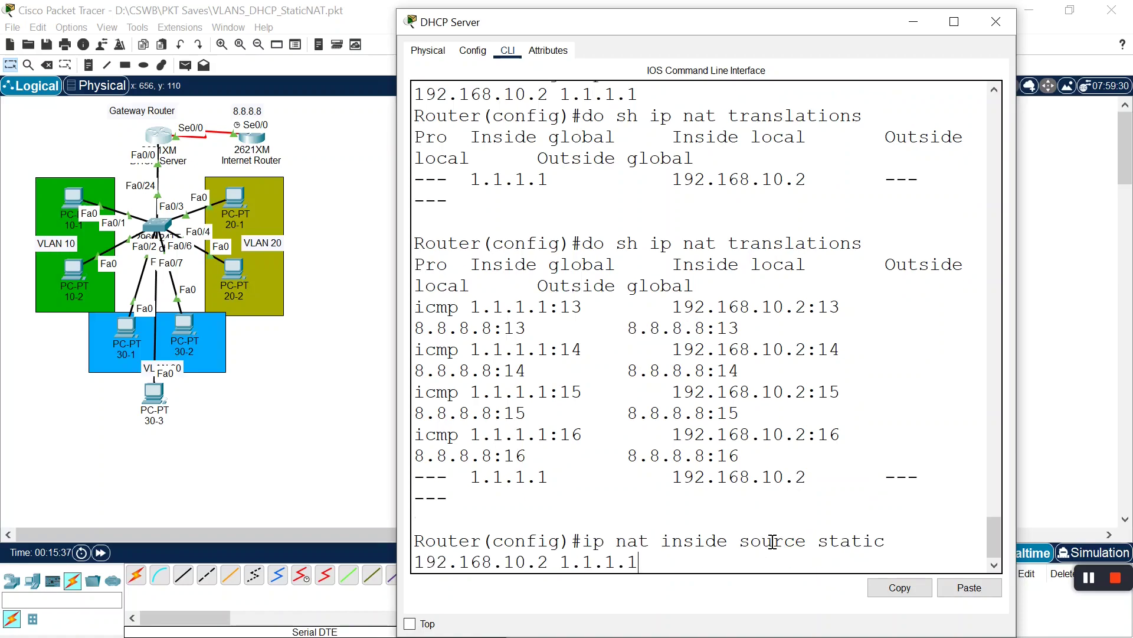
{"action": "key", "text": "Left"}
{"action": "key", "text": "Left"}
{"action": "key", "text": "Left"}
{"action": "key", "text": "Left"}
{"action": "key", "text": "Left"}
{"action": "key", "text": "Left"}
{"action": "key", "text": "Left"}
{"action": "key", "text": "Left"}
{"action": "key", "text": "Left"}
{"action": "key", "text": "BackSpace"}
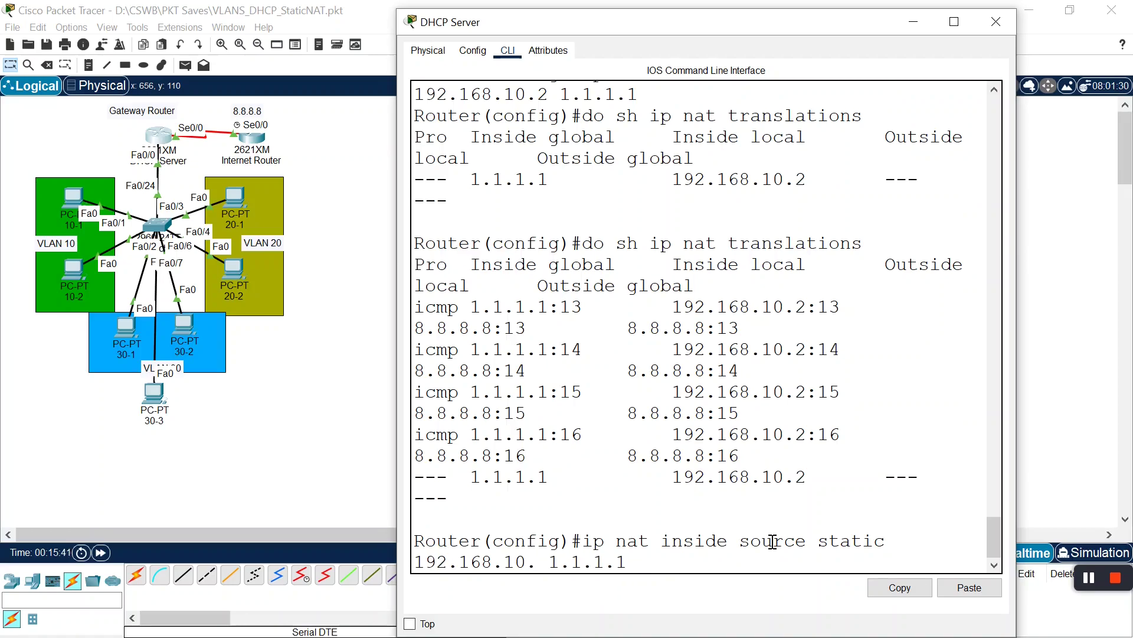
{"action": "type", "text": "3"}
{"action": "key", "text": "Return"}
Add a static NAT mapping of inside local address 192.168.20.2 to 1.1.1.1 by editing the recalled command
{"action": "key", "text": "Up"}
{"action": "key", "text": "Up"}
{"action": "key", "text": "Up"}
{"action": "key", "text": "Left"}
{"action": "key", "text": "Left"}
{"action": "key", "text": "Left"}
{"action": "key", "text": "Left"}
{"action": "key", "text": "Left"}
{"action": "key", "text": "Left"}
{"action": "key", "text": "Left"}
{"action": "key", "text": "Left"}
{"action": "key", "text": "Left"}
{"action": "key", "text": "Left"}
{"action": "key", "text": "BackSpace"}
{"action": "key", "text": "BackSpace"}
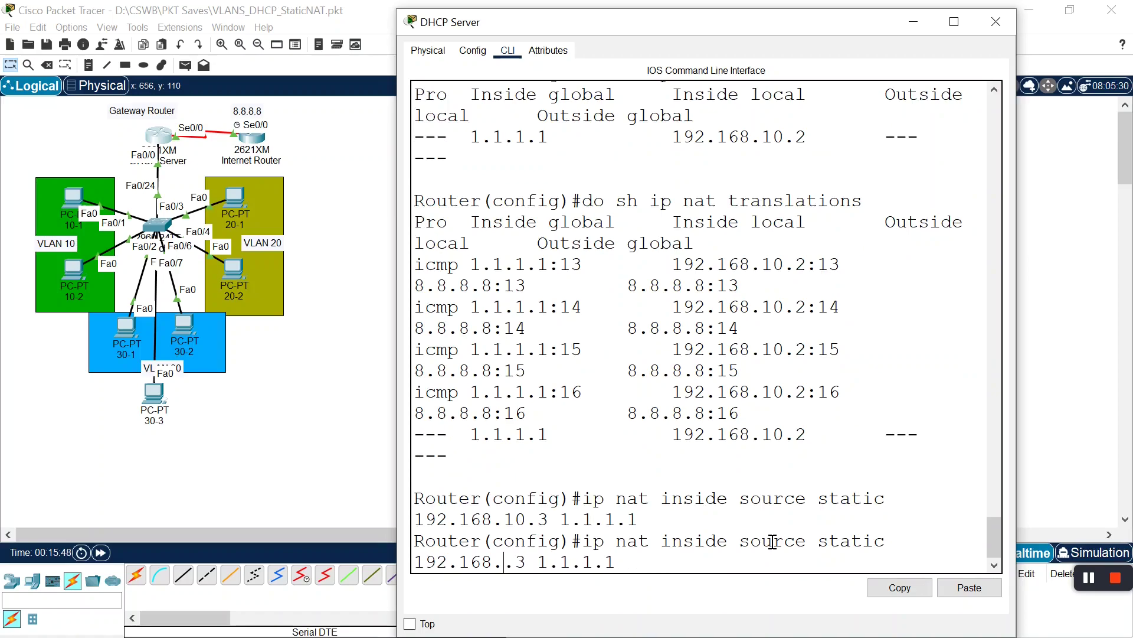
{"action": "type", "text": "20"}
{"action": "key", "text": "Right"}
{"action": "key", "text": "Right"}
{"action": "key", "text": "BackSpace"}
{"action": "type", "text": "2"}
{"action": "key", "text": "Return"}
Add a static NAT mapping of inside local address 192.168.20.3 to inside global address 1.1.1.1
{"action": "key", "text": "Up"}
{"action": "key", "text": "Left"}
{"action": "key", "text": "Left"}
{"action": "key", "text": "Left"}
{"action": "key", "text": "Left"}
{"action": "key", "text": "Left"}
{"action": "key", "text": "Left"}
{"action": "key", "text": "Left"}
{"action": "key", "text": "Left"}
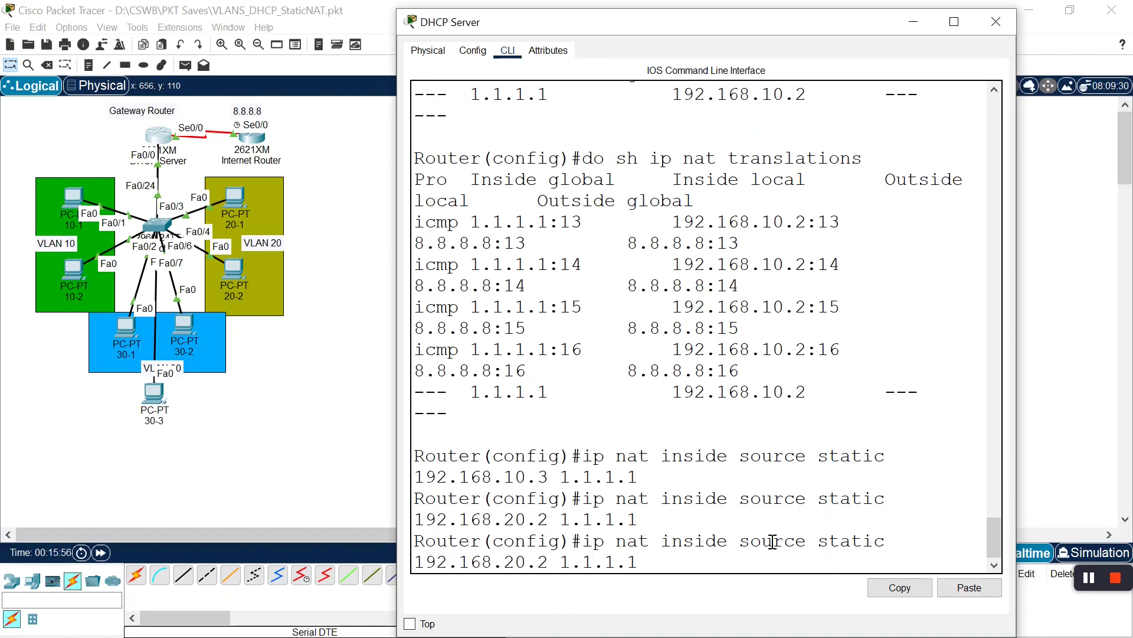
{"action": "key", "text": "BackSpace"}
{"action": "type", "text": "3"}
{"action": "key", "text": "Return"}
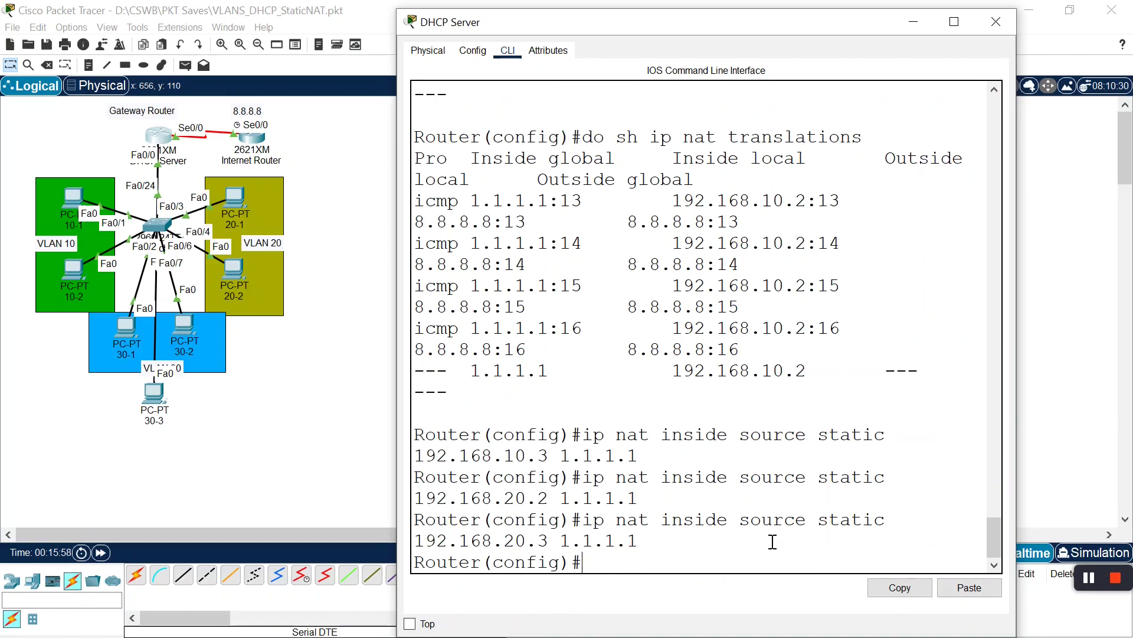
Add a static NAT mapping of inside local address 192.168.30.2 to inside global address 1.1.1.1
{"action": "key", "text": "Up"}
{"action": "key", "text": "Left"}
{"action": "key", "text": "Left"}
{"action": "key", "text": "Left"}
{"action": "key", "text": "Left"}
{"action": "key", "text": "Left"}
{"action": "key", "text": "Left"}
{"action": "key", "text": "Left"}
{"action": "key", "text": "Left"}
{"action": "key", "text": "Left"}
{"action": "key", "text": "Right"}
{"action": "key", "text": "BackSpace"}
{"action": "type", "text": "2"}
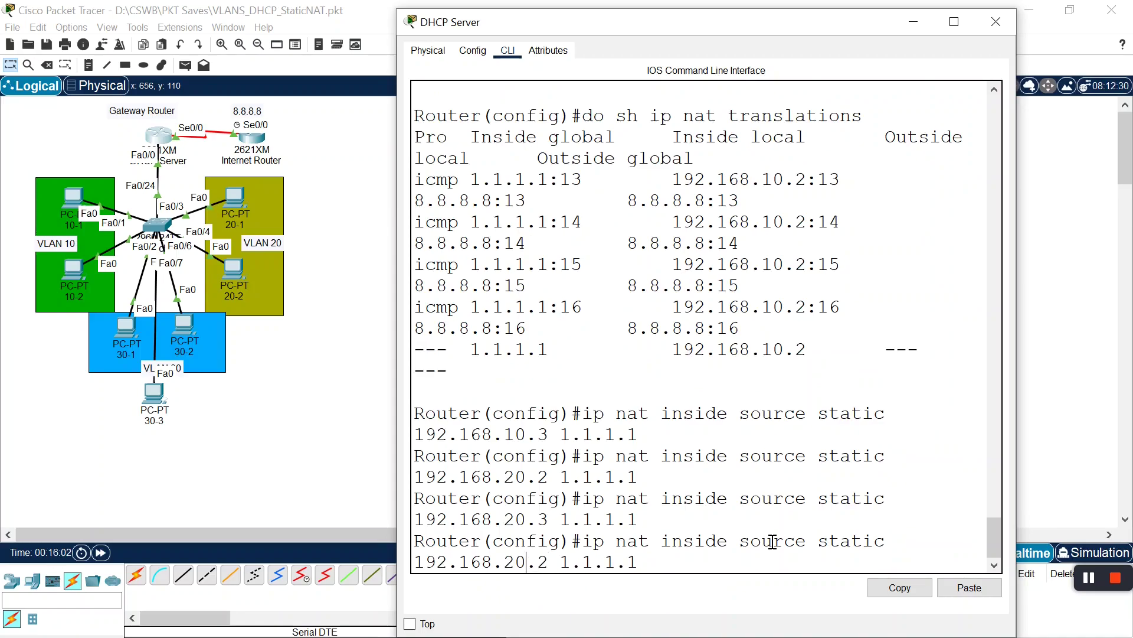
{"action": "key", "text": "Left"}
{"action": "key", "text": "BackSpace"}
{"action": "type", "text": "3"}
{"action": "key", "text": "Return"}
Add a static NAT mapping of inside local address 192.168.30.3 to inside global address 1.1.1.1
{"action": "key", "text": "Up"}
{"action": "key", "text": "Left"}
{"action": "key", "text": "Left"}
{"action": "key", "text": "Left"}
{"action": "key", "text": "Left"}
{"action": "key", "text": "Left"}
{"action": "key", "text": "Left"}
{"action": "key", "text": "Left"}
{"action": "key", "text": "BackSpace"}
{"action": "type", "text": "3"}
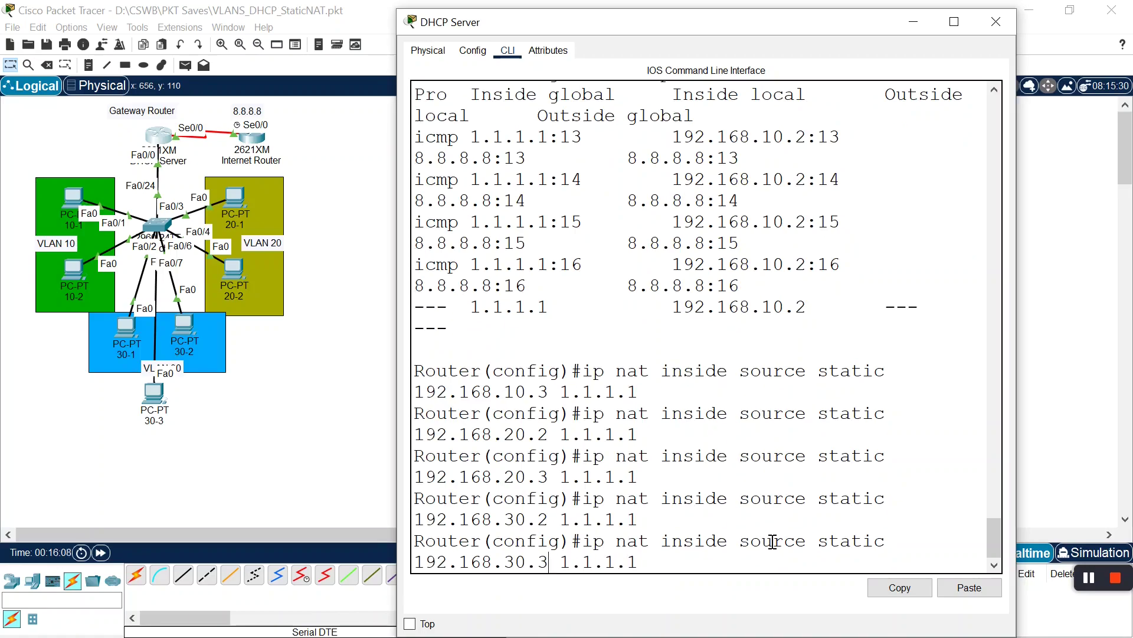
{"action": "key", "text": "Return"}
Add a static NAT mapping of inside local address 192.168.30.4 to inside global address 1.1.1.1
{"action": "key", "text": "Up"}
{"action": "key", "text": "Left"}
{"action": "key", "text": "Left"}
{"action": "key", "text": "Left"}
{"action": "key", "text": "Left"}
{"action": "key", "text": "Left"}
{"action": "key", "text": "Left"}
{"action": "key", "text": "Left"}
{"action": "key", "text": "BackSpace"}
{"action": "type", "text": "4"}
{"action": "key", "text": "Return"}
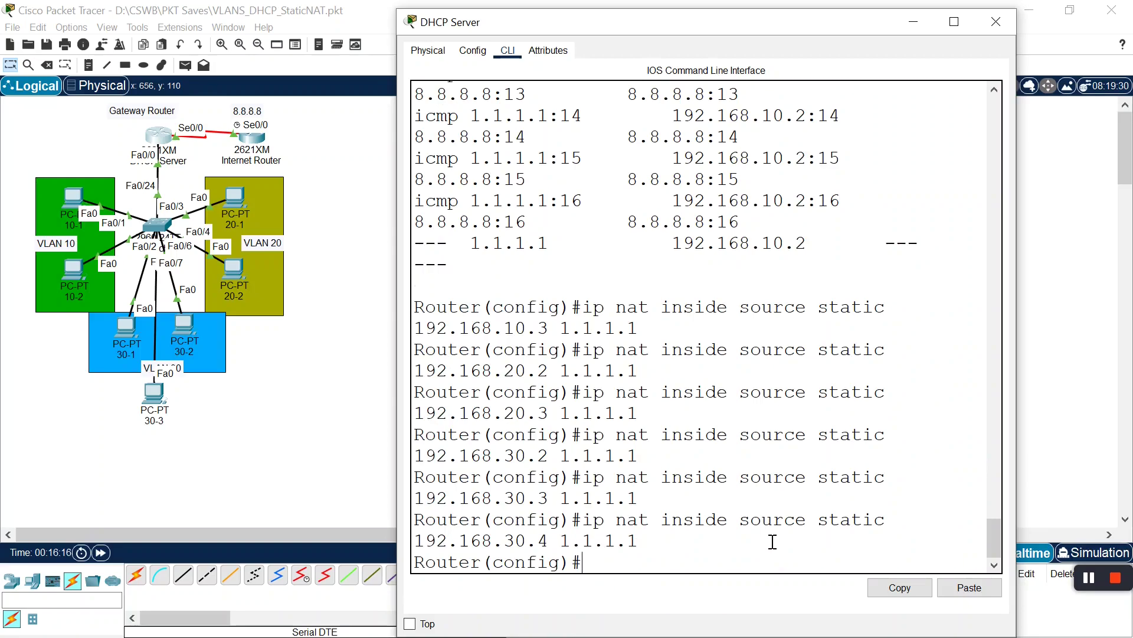
Leave configuration mode on the gateway router and save its running configuration with wr
{"action": "key", "text": "ctrl+z"}
{"action": "key", "text": "Return"}
{"action": "key", "text": "Return"}
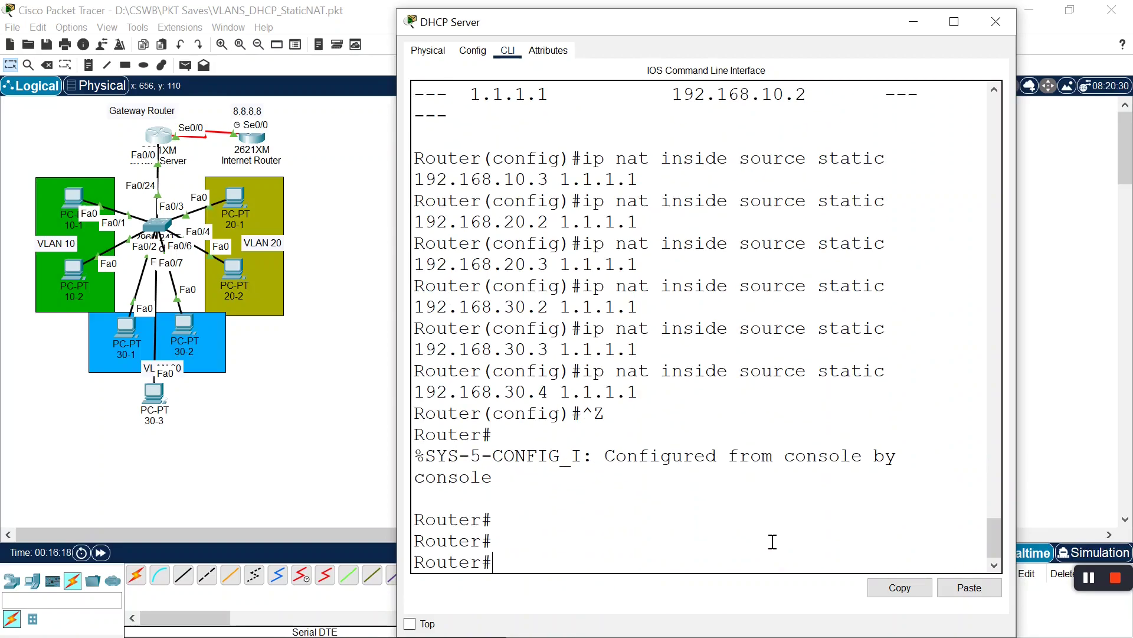
{"action": "type", "text": "wr"}
{"action": "key", "text": "Return"}
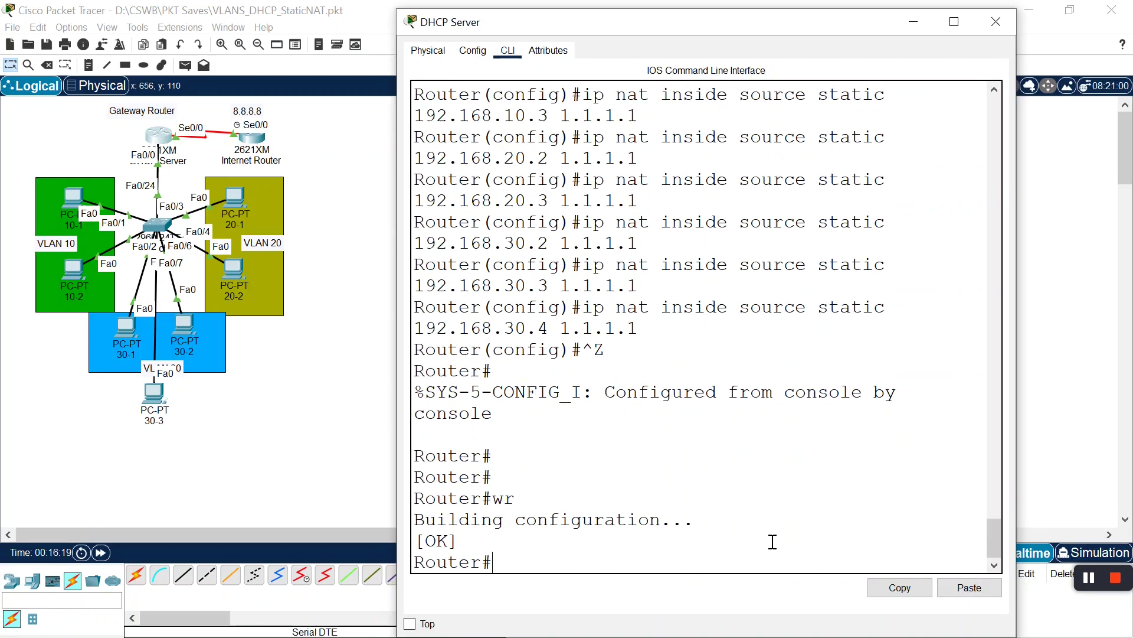
Ping 8.8.8.8 from PC 10-2's command prompt and close the PC's window
{"action": "left_click", "coordinate": [83, 277]}
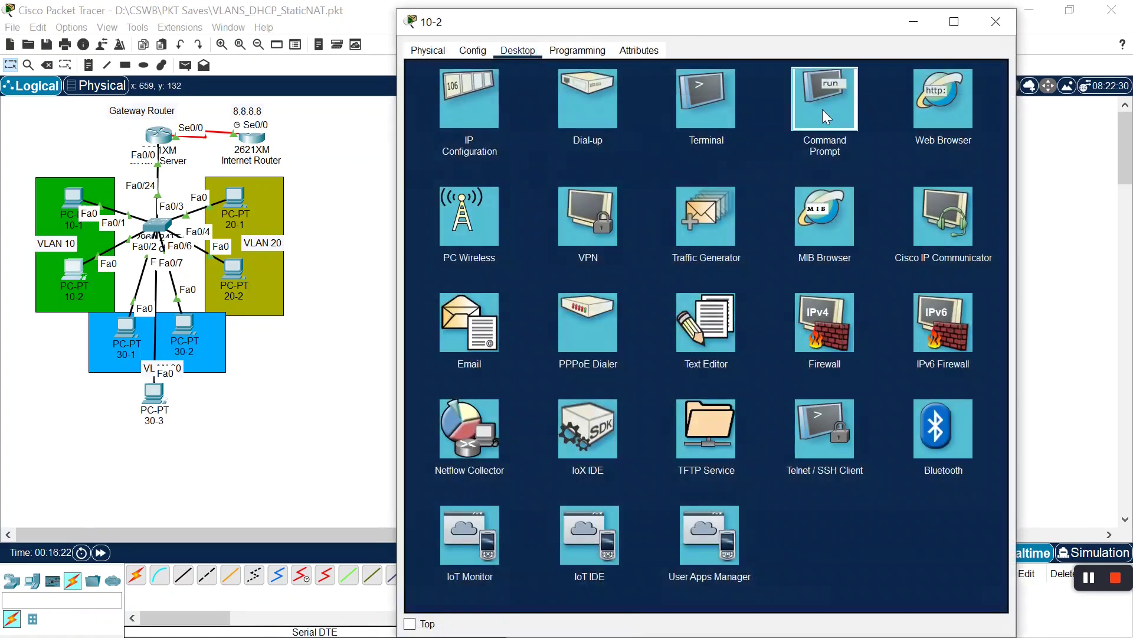
{"action": "left_click", "coordinate": [824, 110]}
{"action": "type", "text": "ping 8.8.8.8"}
{"action": "key", "text": "Return"}
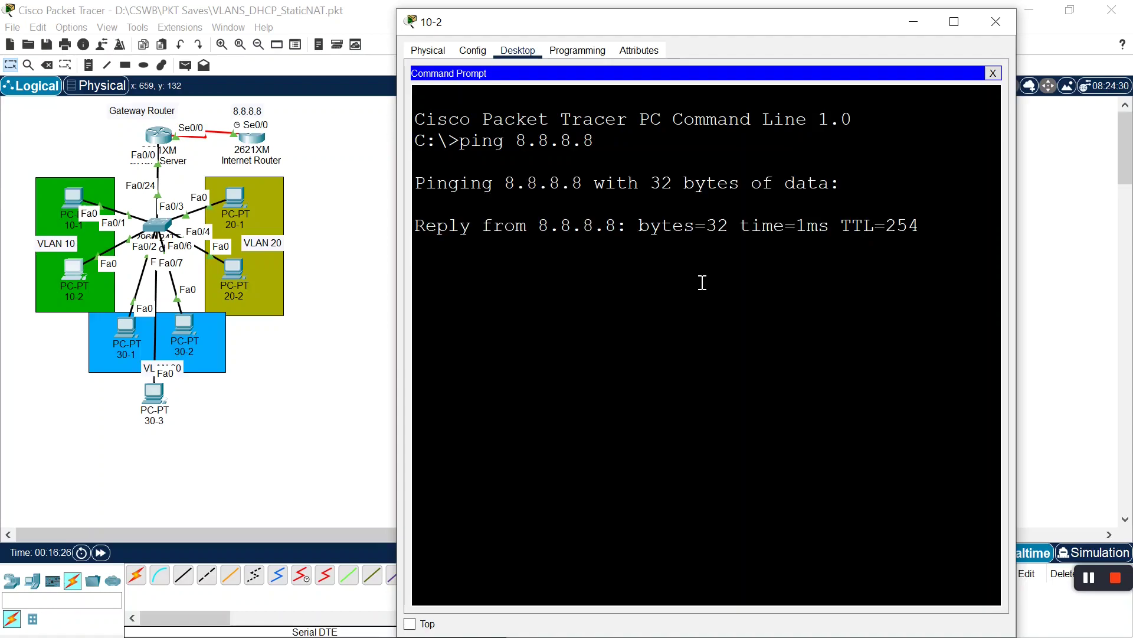
{"action": "left_click", "coordinate": [998, 21]}
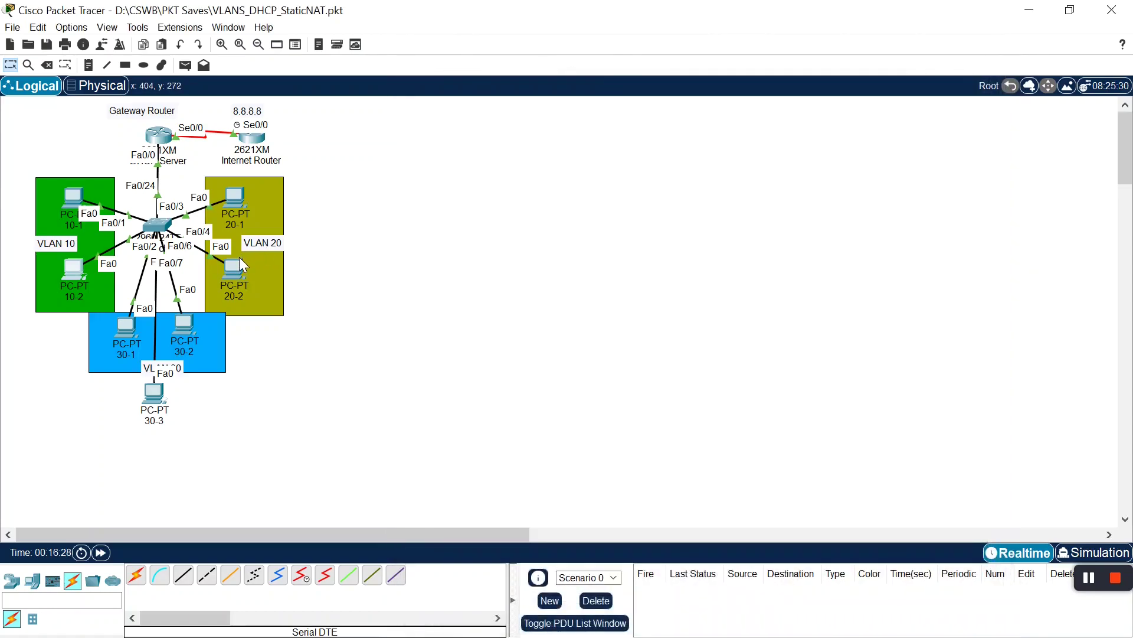
Ping 8.8.8.8 from PC 20-2's command prompt and close the PC's window
{"action": "left_click", "coordinate": [235, 273]}
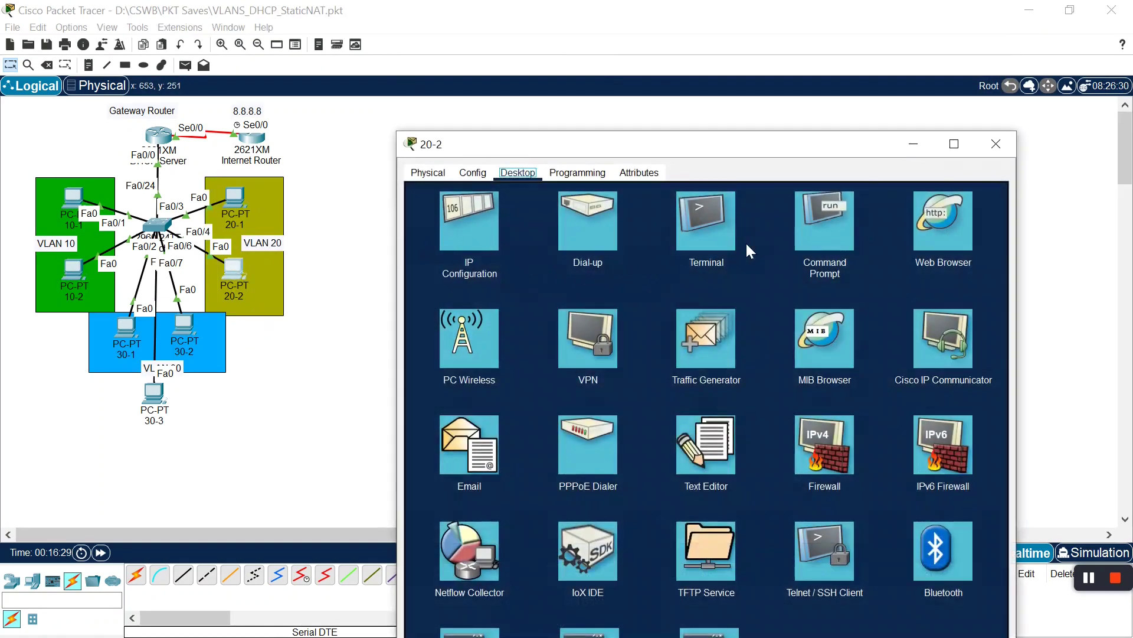
{"action": "left_click", "coordinate": [825, 248]}
{"action": "type", "text": "pingh"}
{"action": "key", "text": "BackSpace"}
{"action": "key", "text": "BackSpace"}
{"action": "type", "text": "8.8.8.8"}
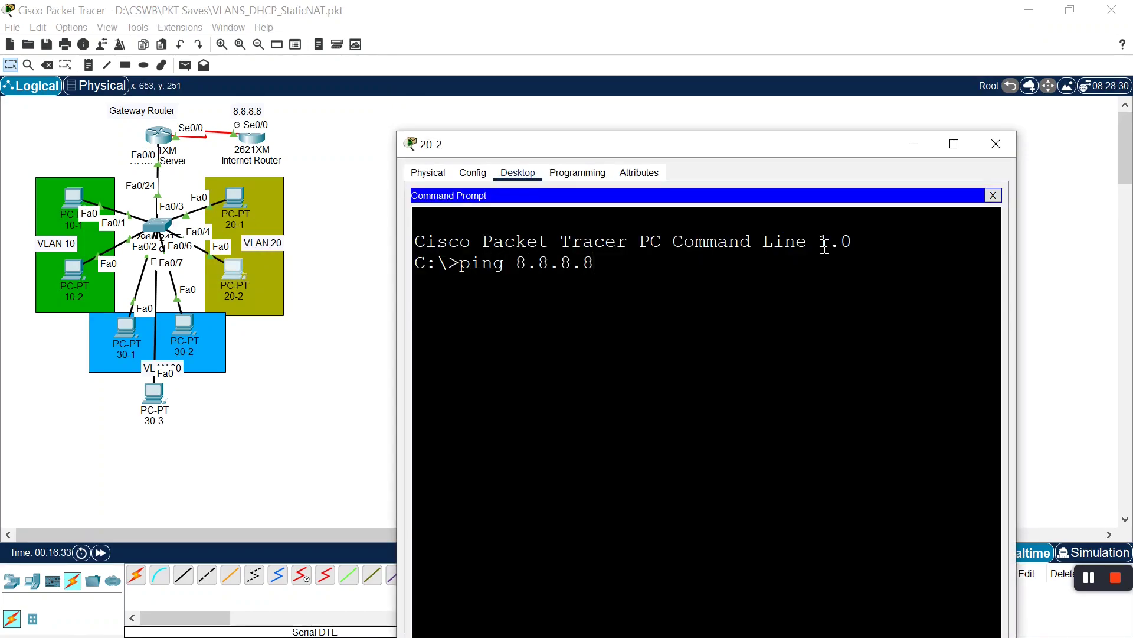
{"action": "key", "text": "Return"}
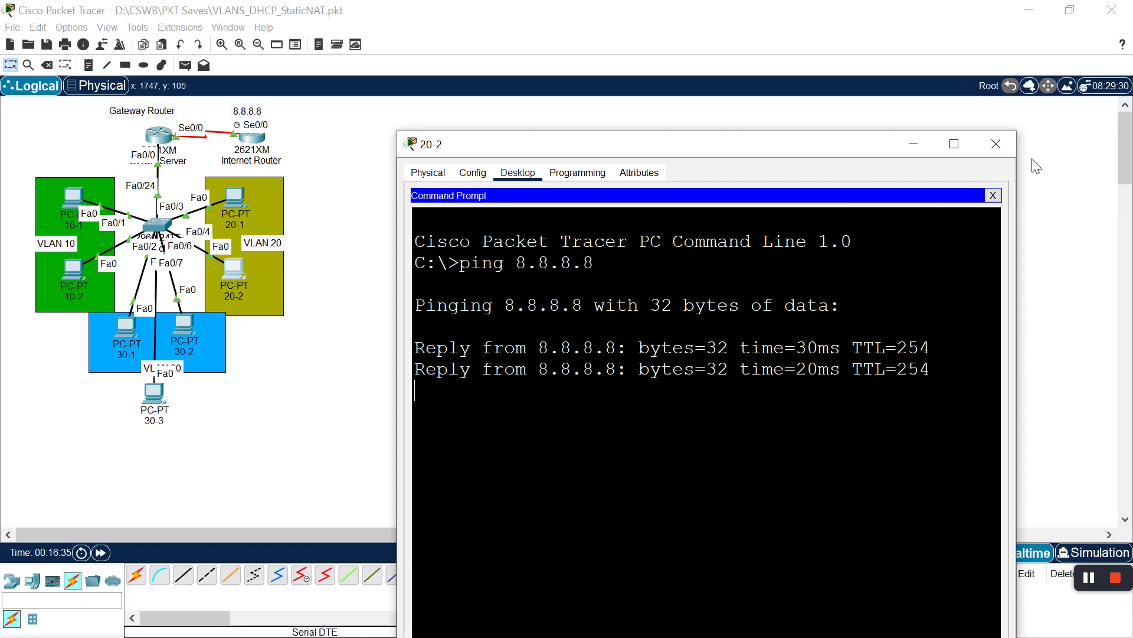
{"action": "left_click", "coordinate": [996, 144]}
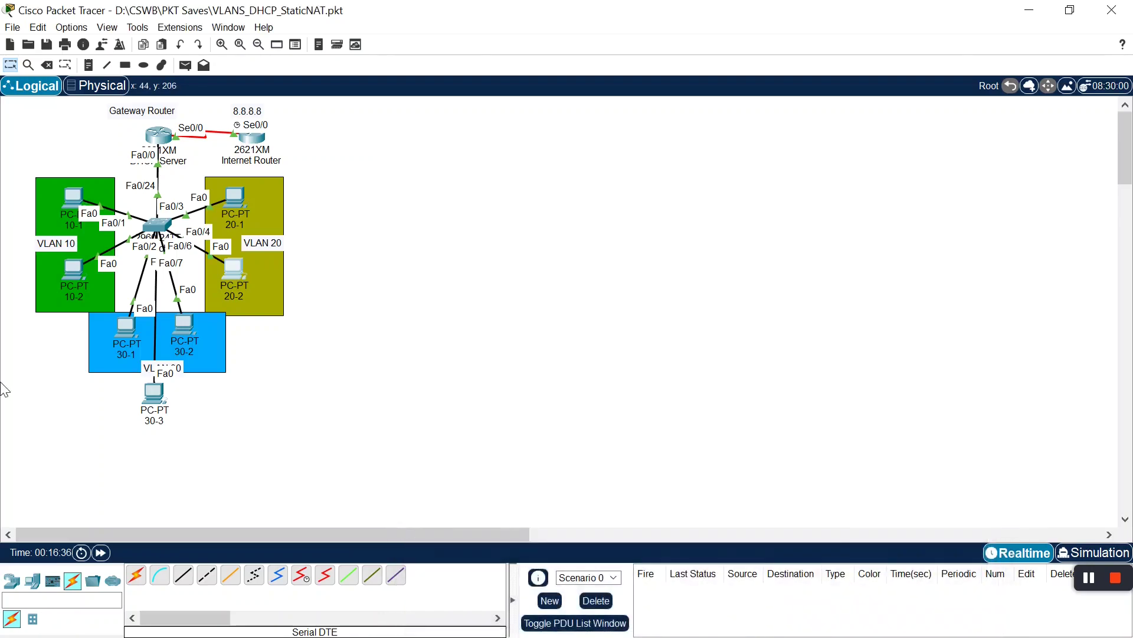
Ping 8.8.8.8 from PC 30-3's command prompt and close the PC's window
{"action": "left_click", "coordinate": [155, 392]}
{"action": "left_click", "coordinate": [824, 98]}
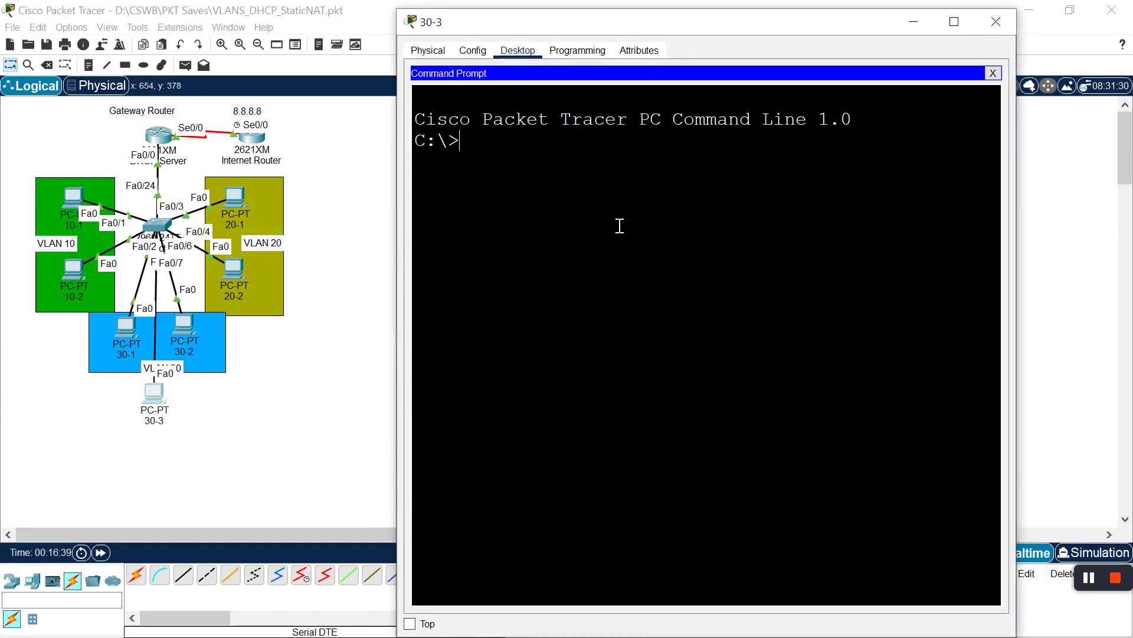
{"action": "type", "text": "ping 8.8.8.8"}
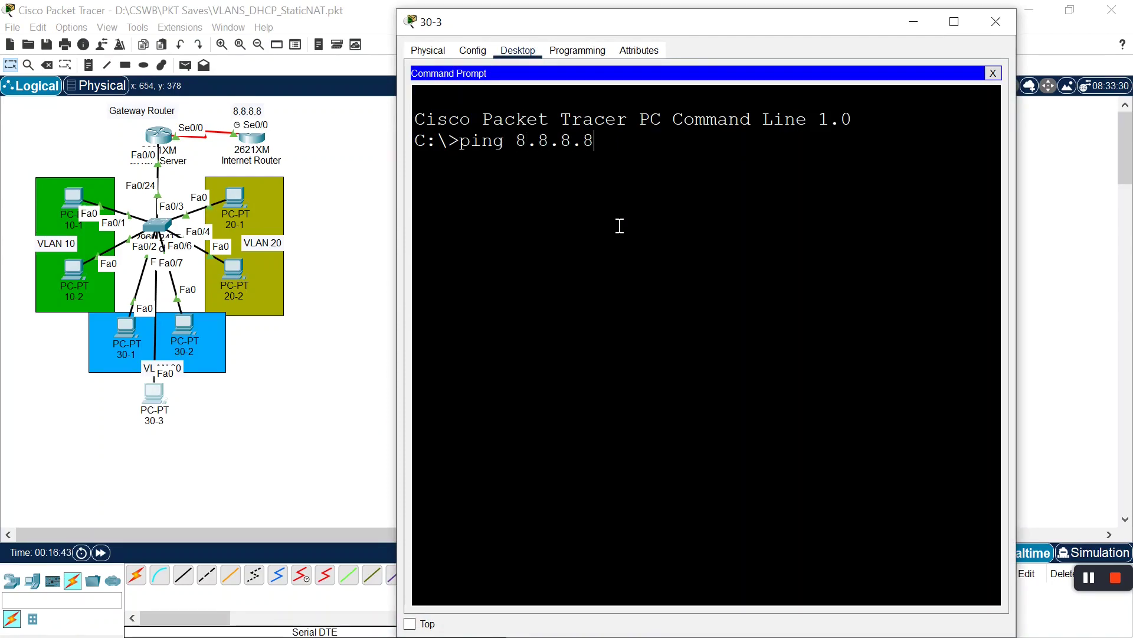
{"action": "key", "text": "Return"}
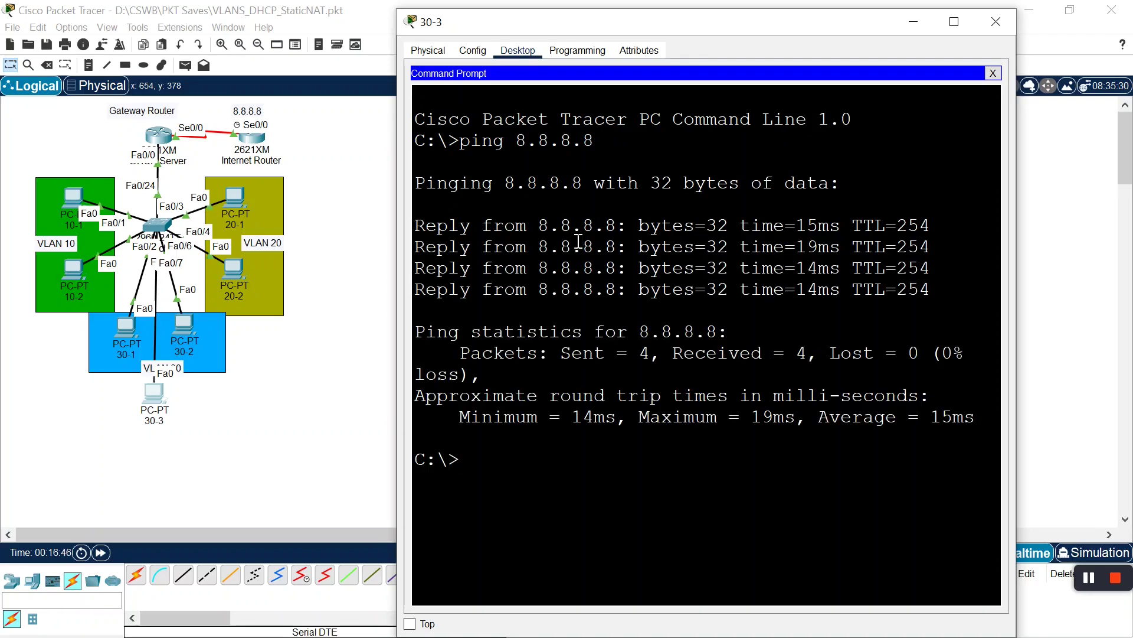
{"action": "left_click", "coordinate": [994, 35]}
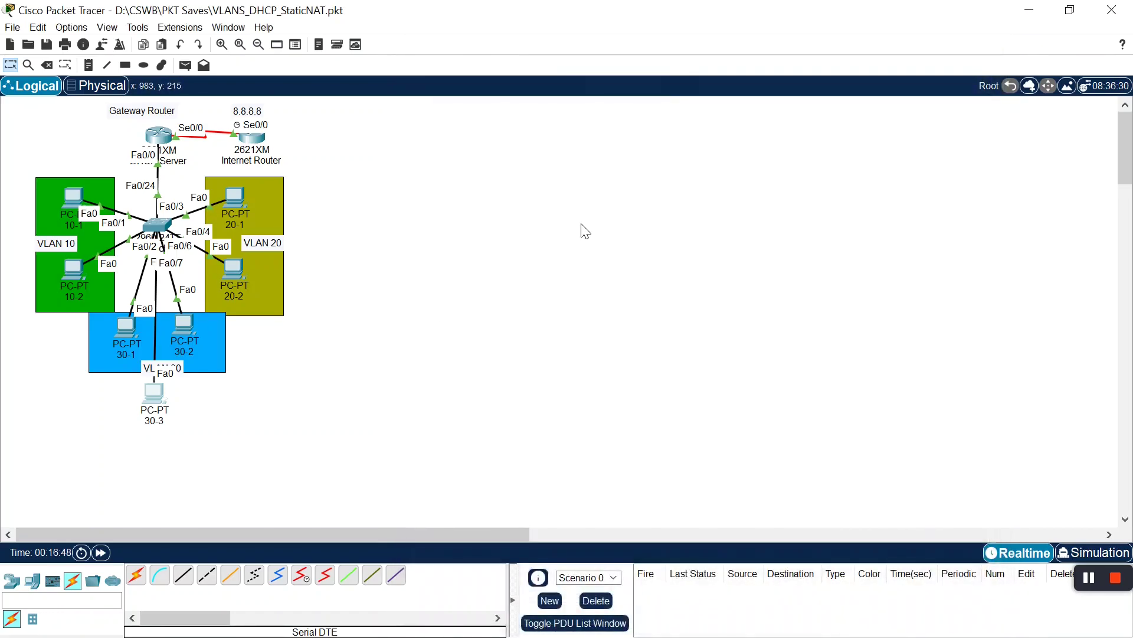